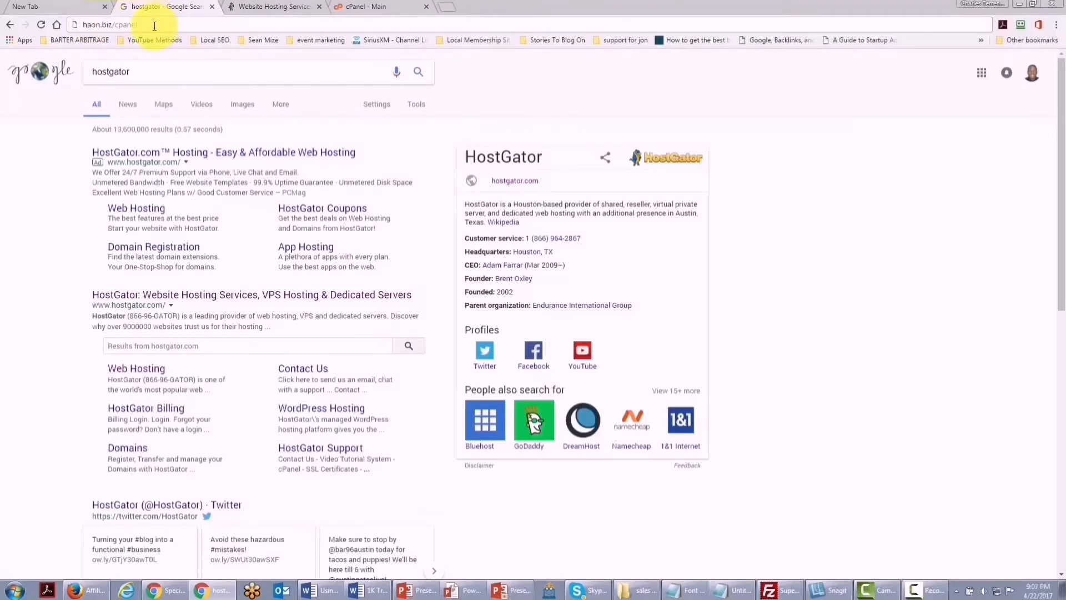
- Open the cPanel of haon.biz and launch Fantastico from the Software section
click(154, 26)
key(Return)
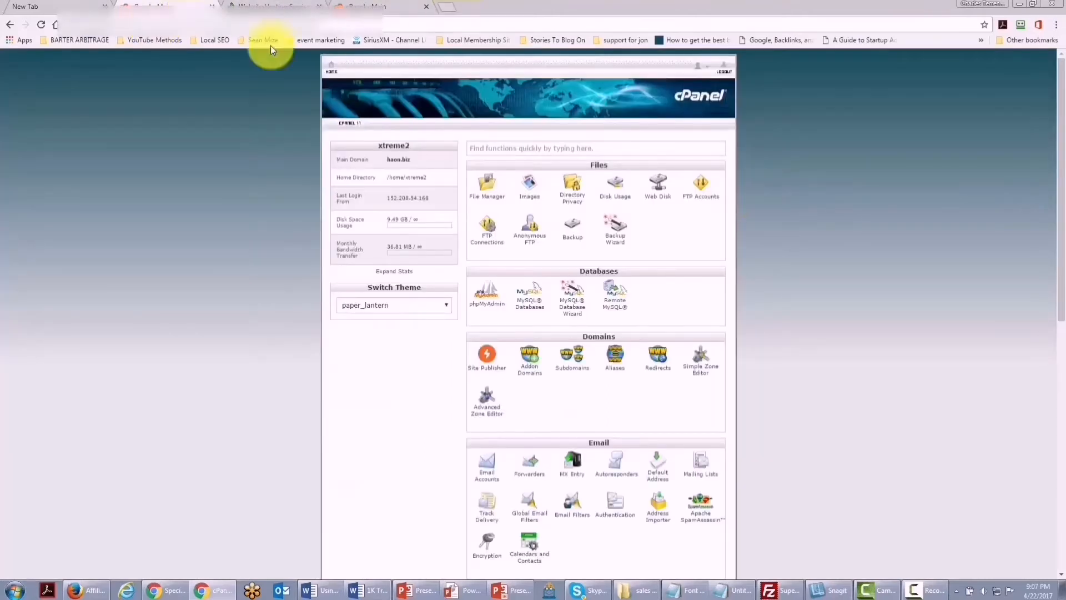
click(749, 217)
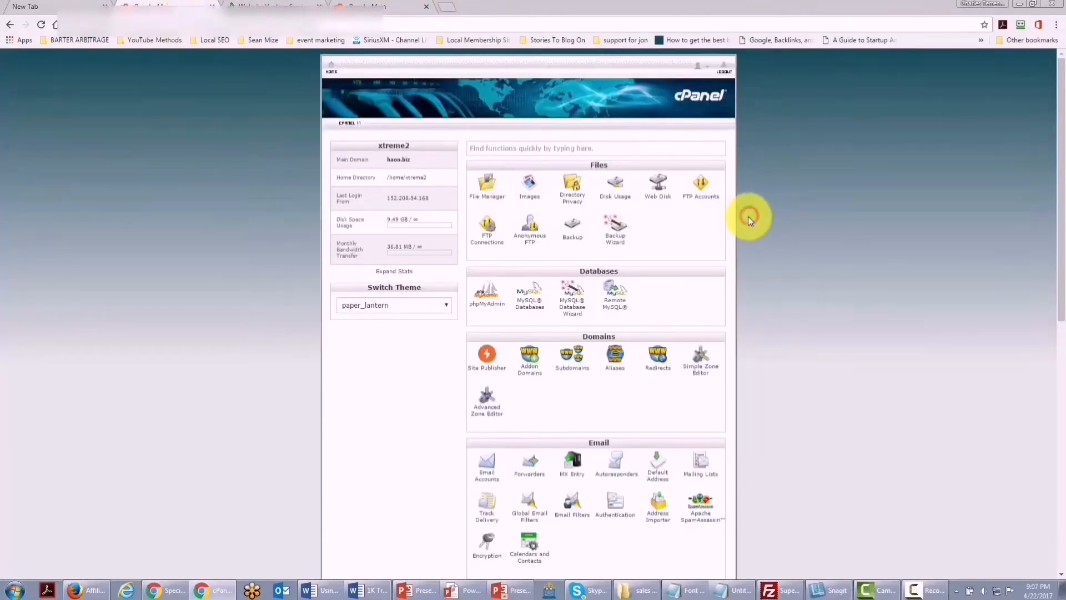
scroll(748, 219, down, 8)
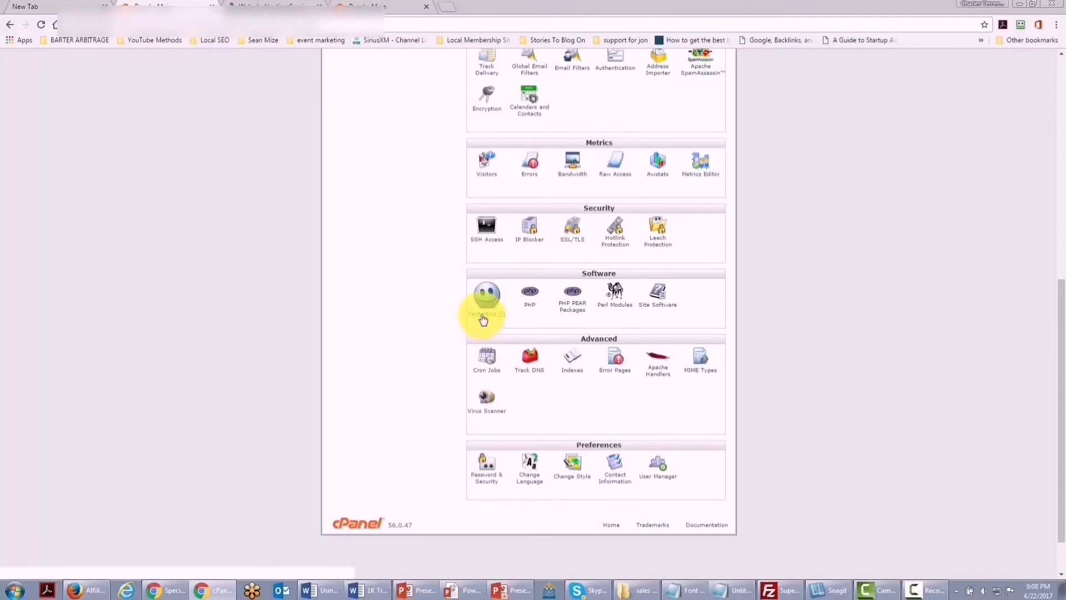
click(483, 318)
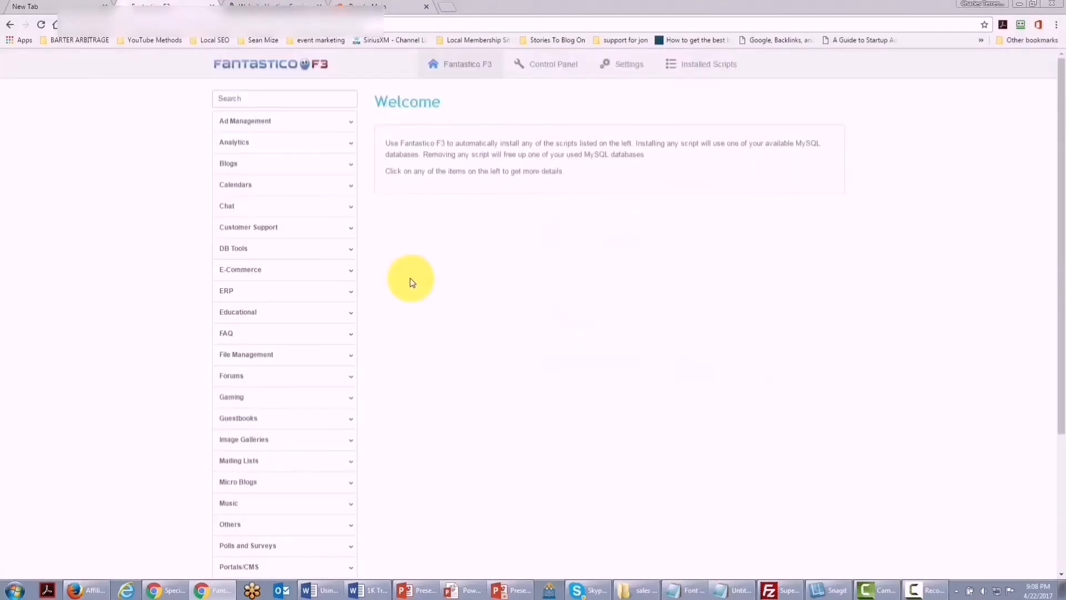
- Find WordPress among the blog scripts in Fantastico F3 and start installing a new copy of version 4.6.1
click(230, 170)
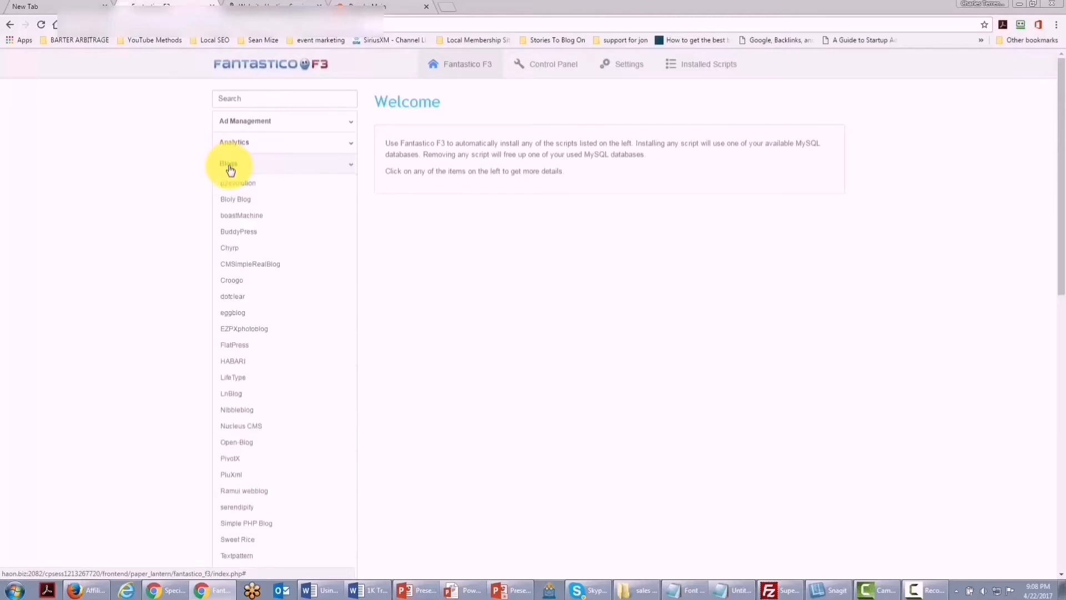
scroll(221, 261, down, 3)
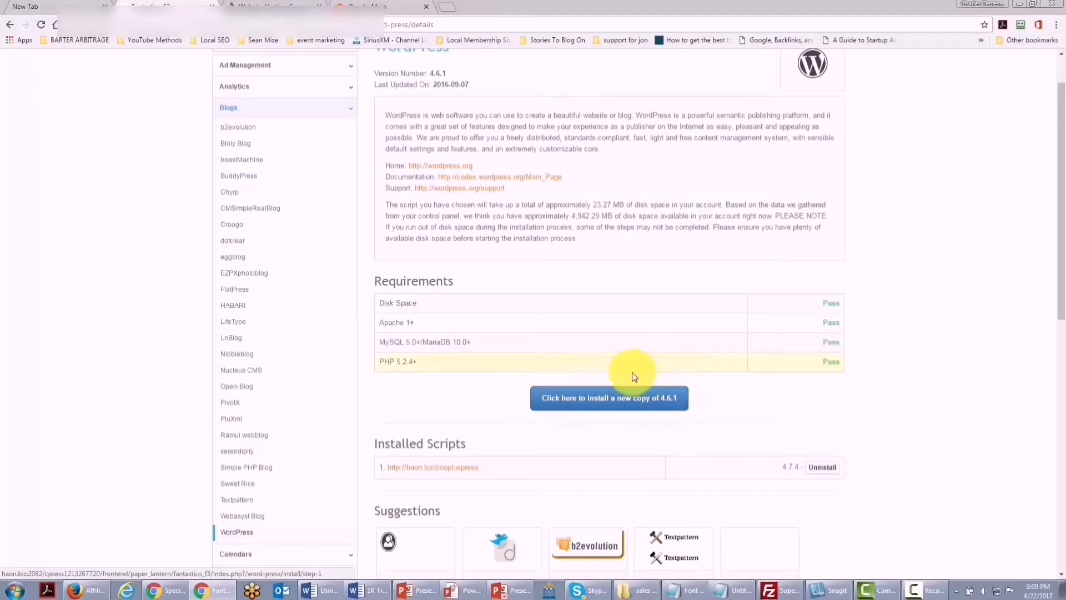
click(595, 405)
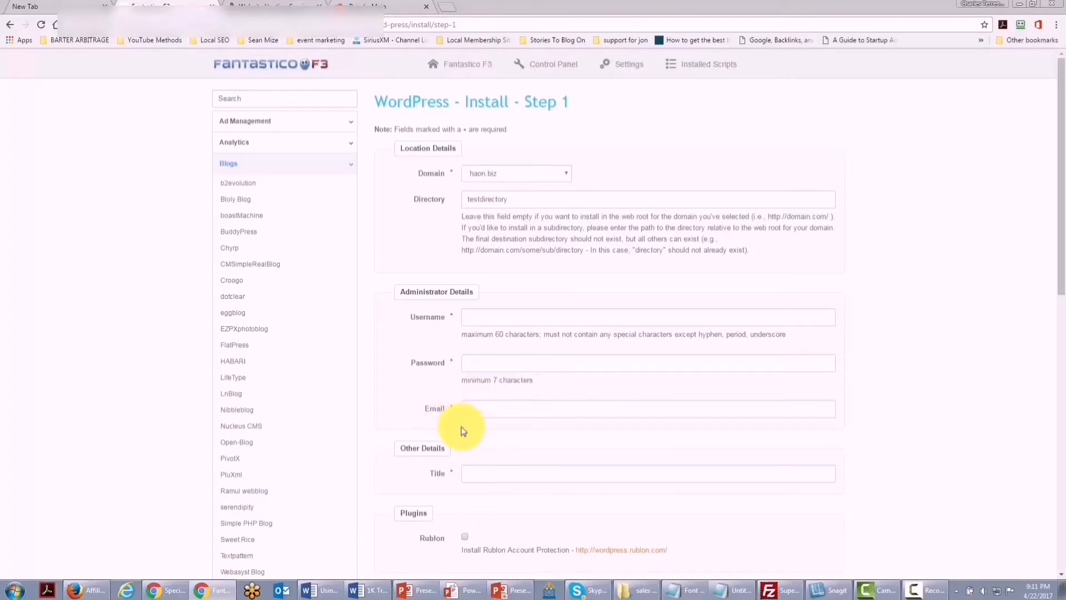
- Submit the WordPress install form for haon.biz with directory testdirectory, the administrator username, password and email, and title "Wordpress Tutorial Course"
scroll(476, 447, down, 1)
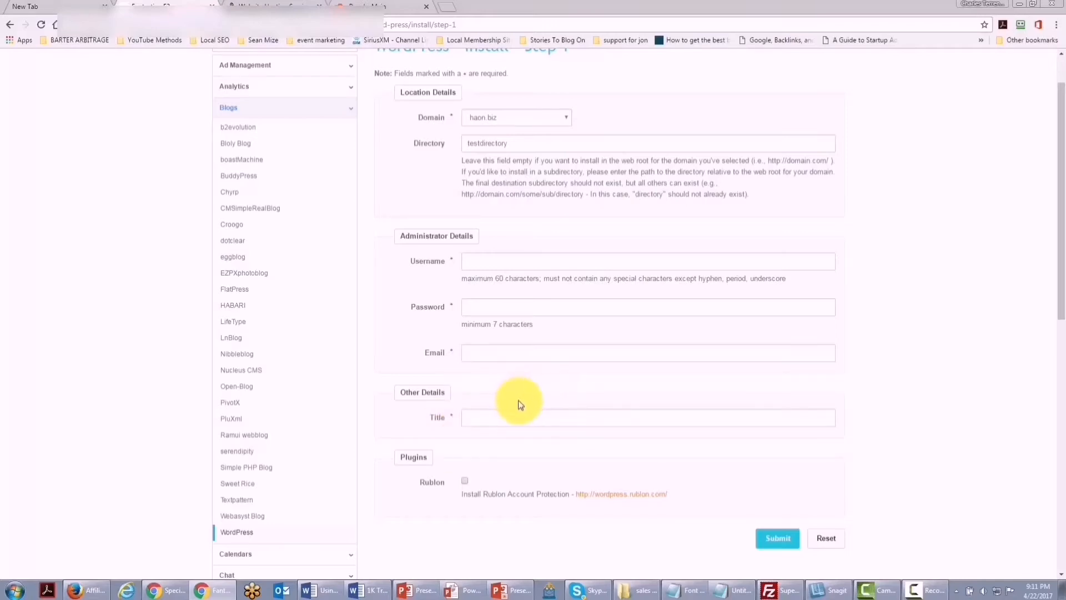
scroll(521, 404, up, 1)
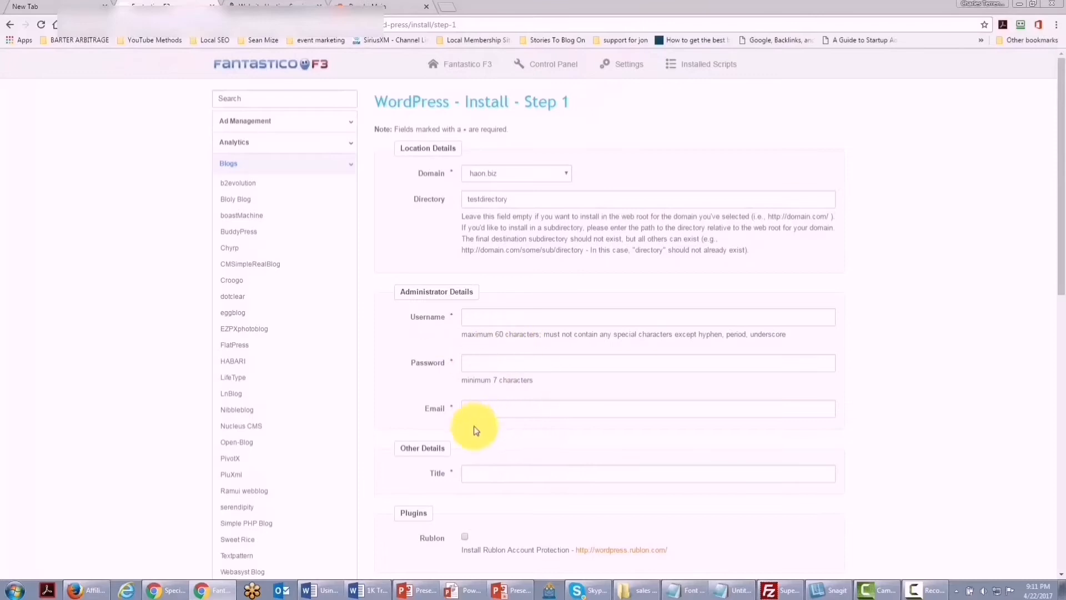
scroll(512, 471, down, 1)
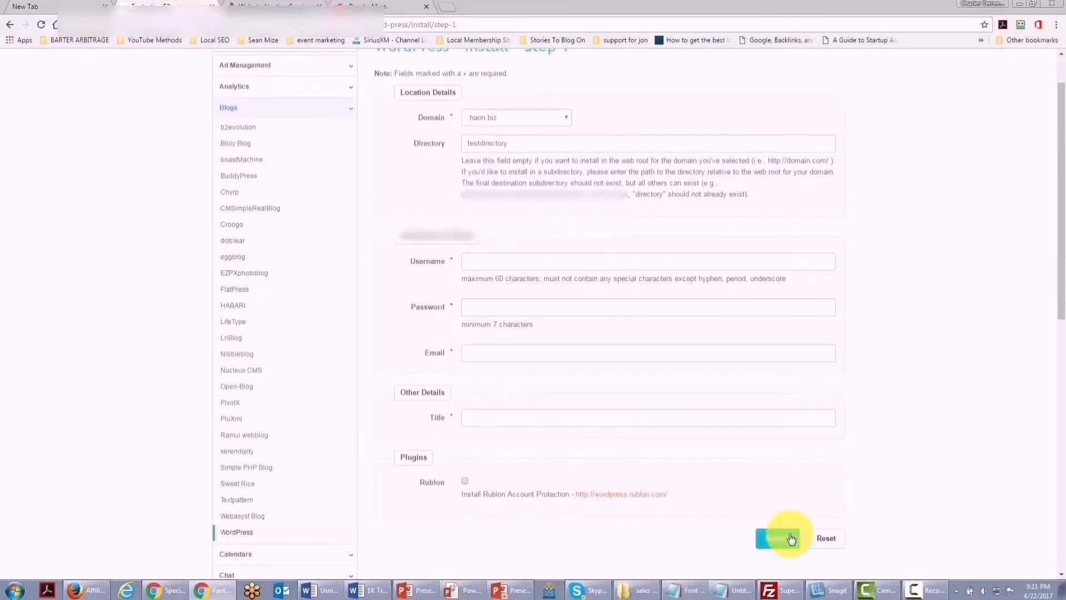
scroll(704, 519, up, 1)
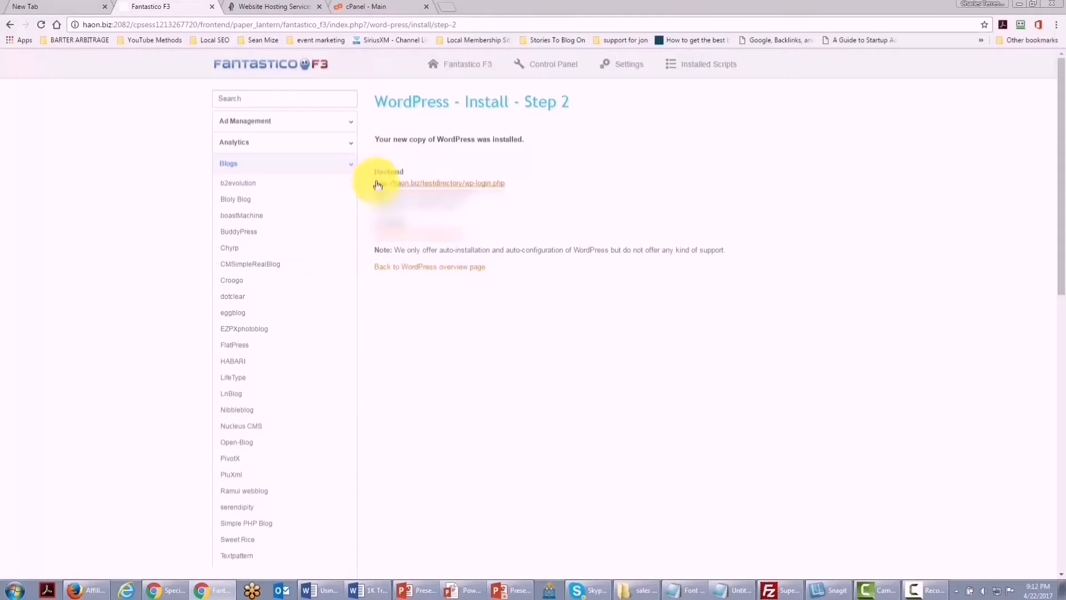
- Log in to the WordPress backend of haon.biz/testdirectory and open the menu editor
click(432, 183)
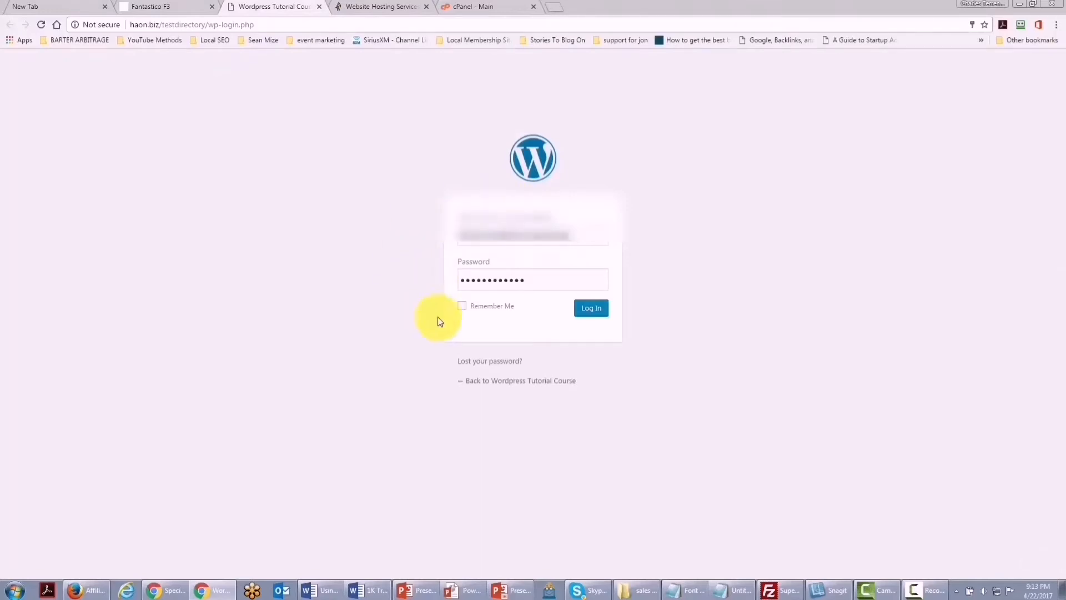
click(578, 308)
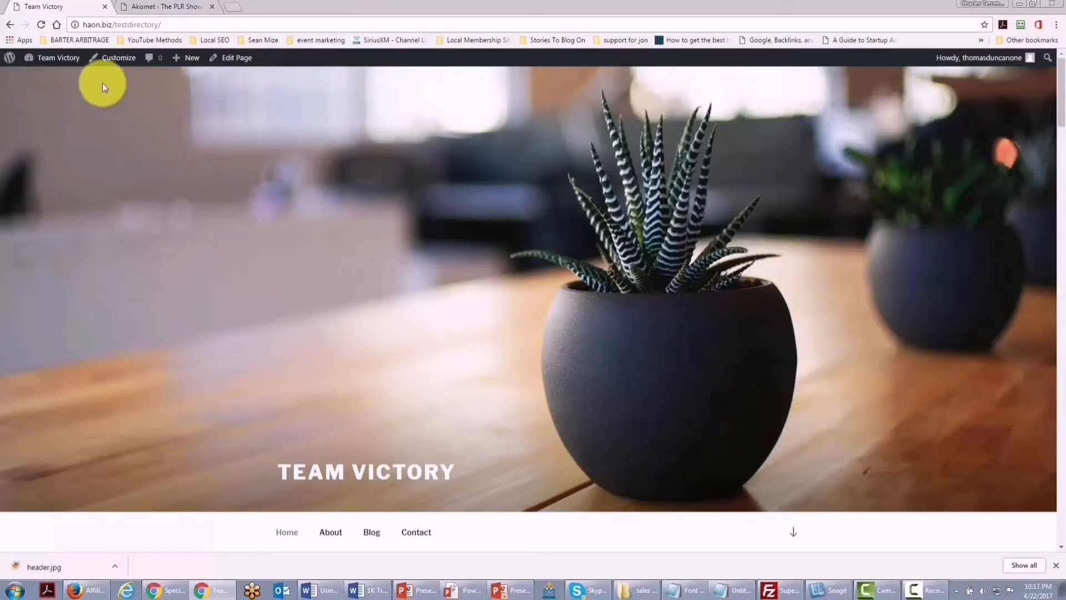
mouse_move(55, 58)
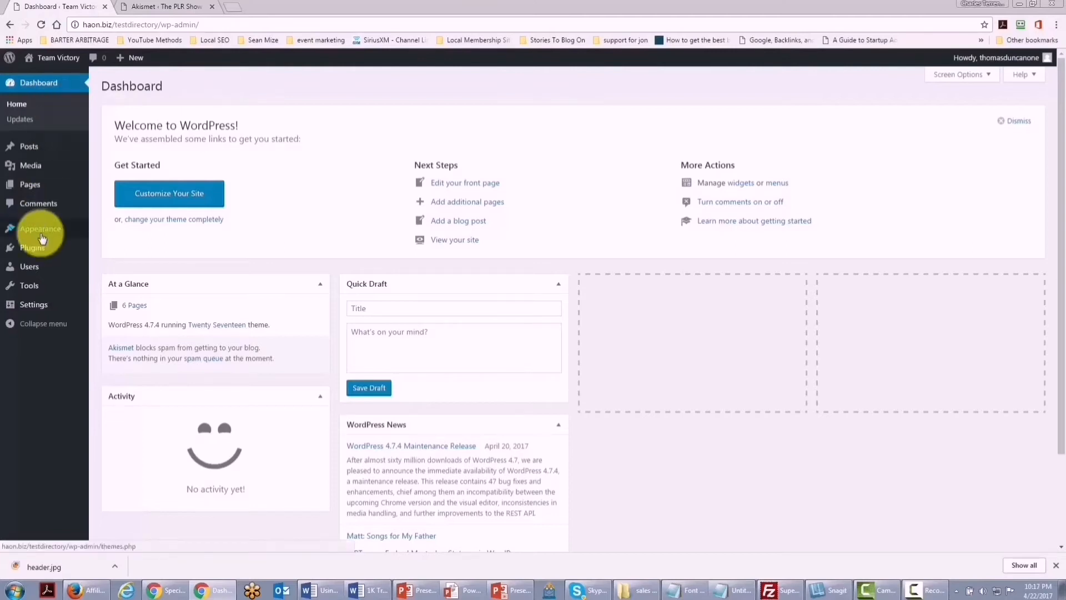
mouse_move(42, 237)
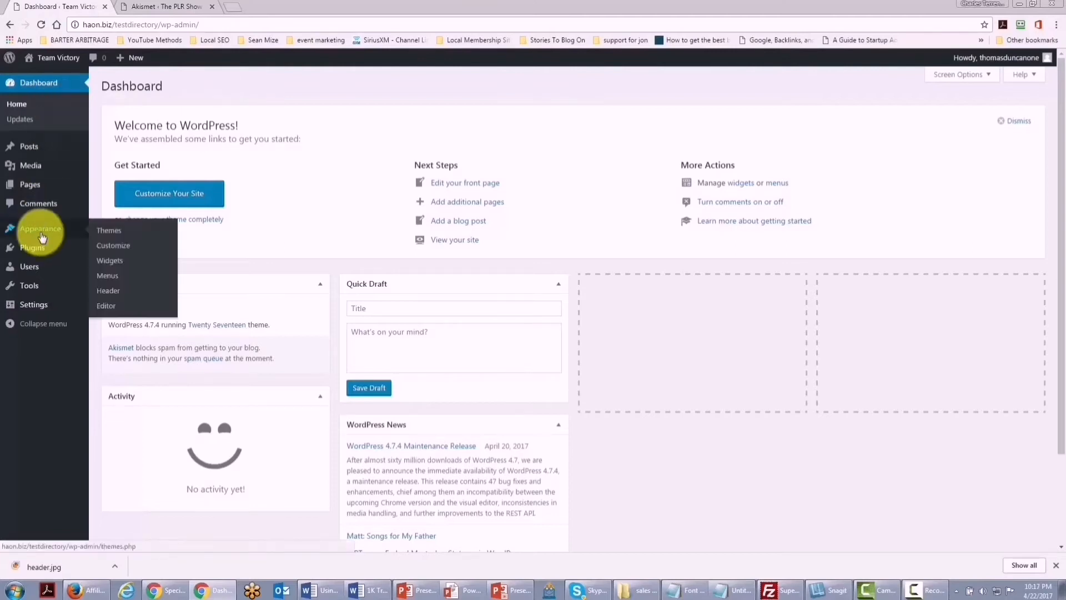
click(107, 280)
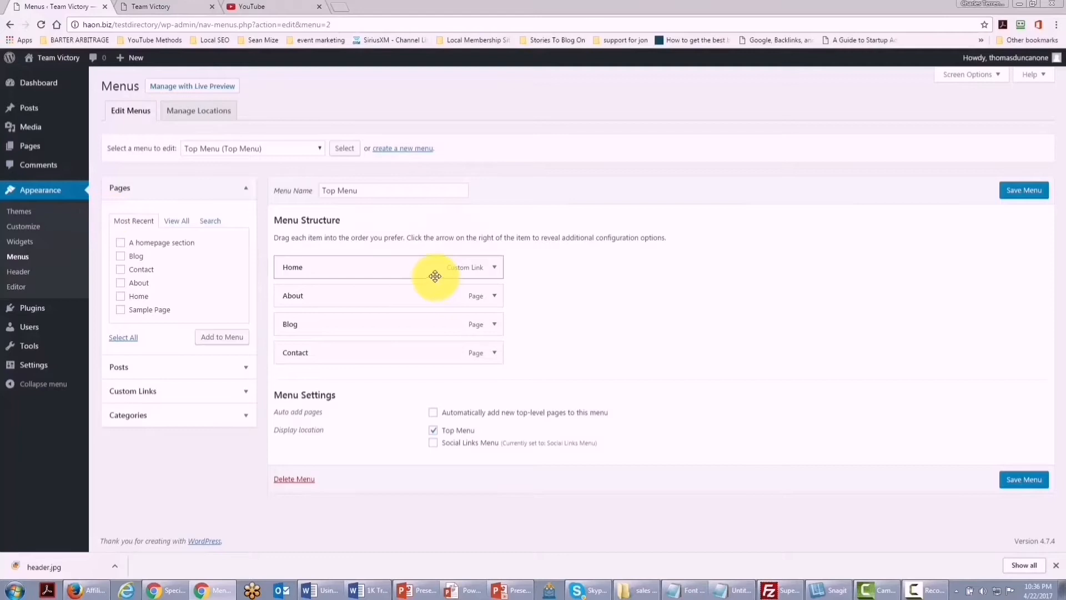
- Rename the About menu item "About Team Victory" and the Blog menu item "Team Victory Journal"
click(495, 296)
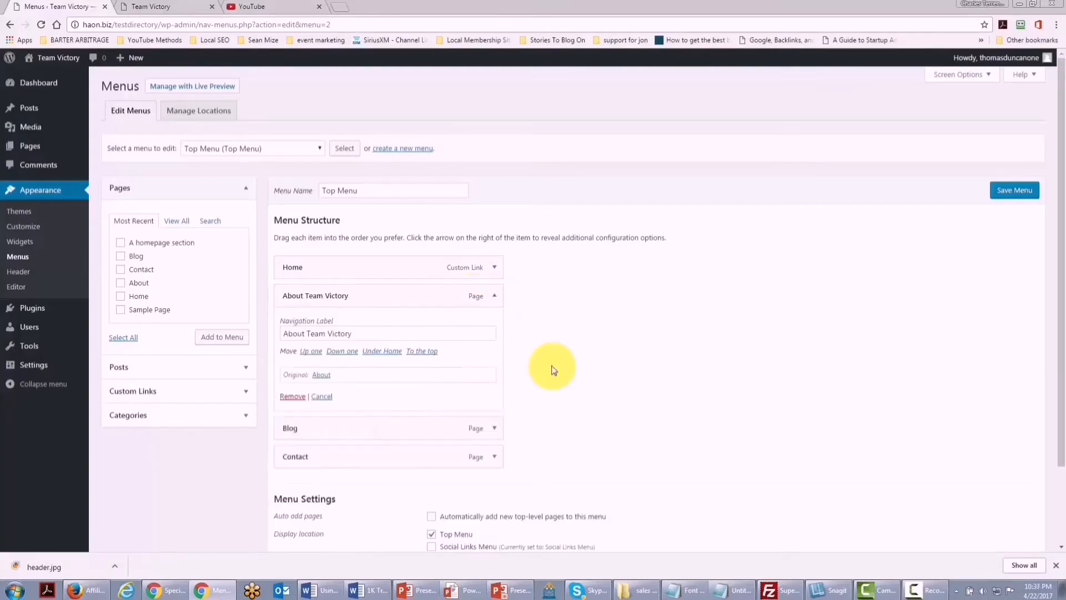
click(494, 430)
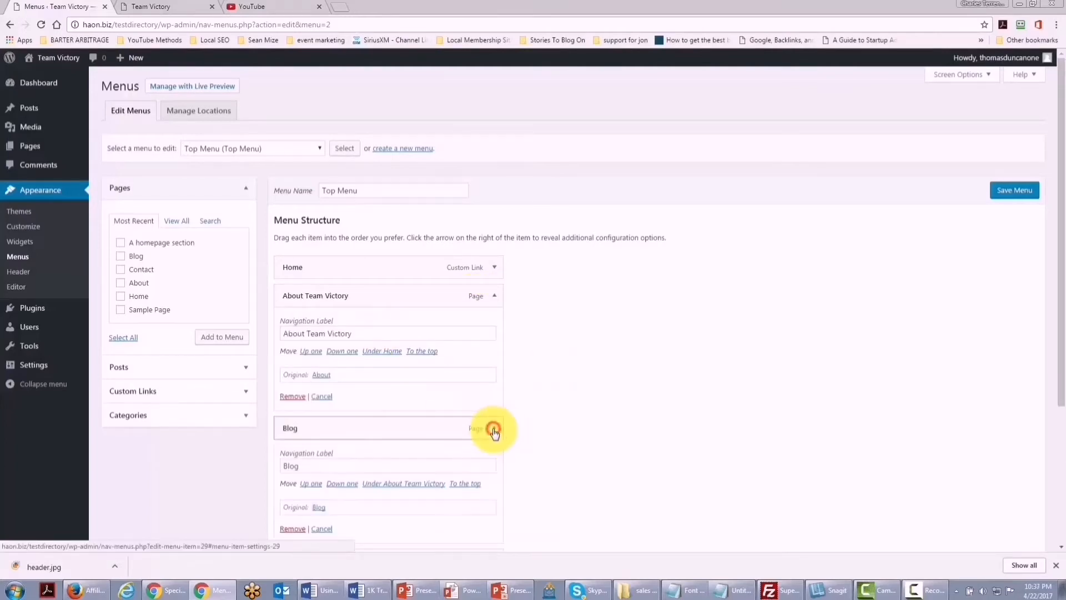
scroll(444, 428, down, 1)
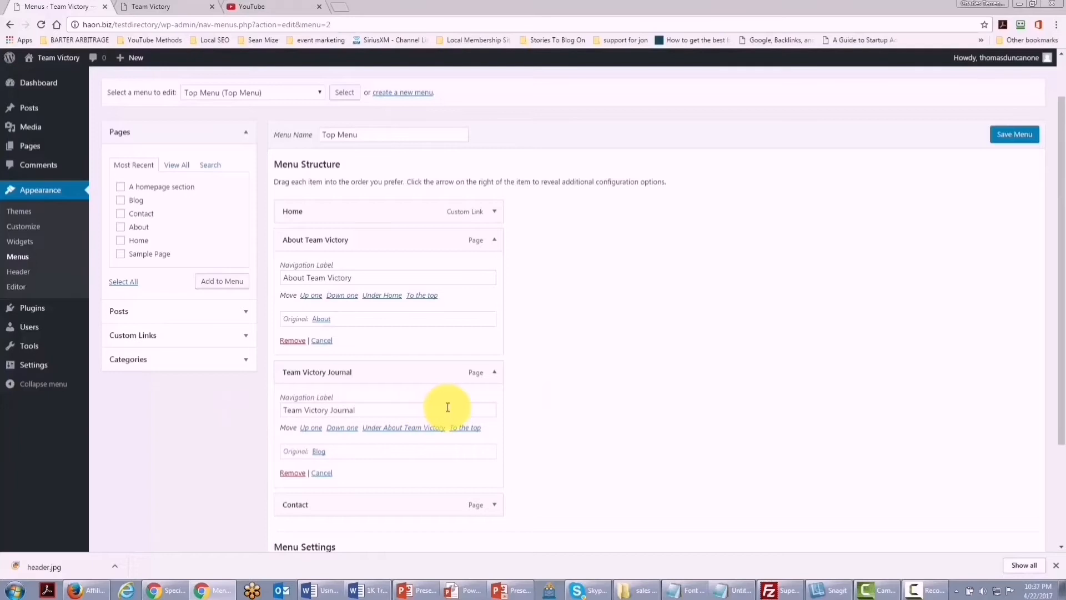
- Remove the Contact item from the Top Menu structure
scroll(447, 407, down, 2)
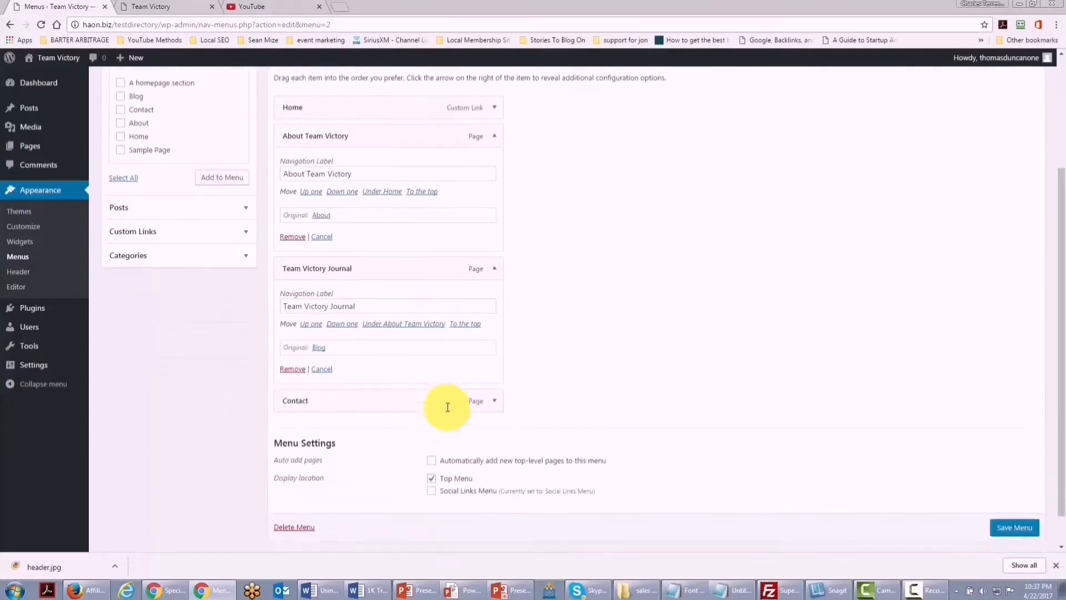
click(494, 395)
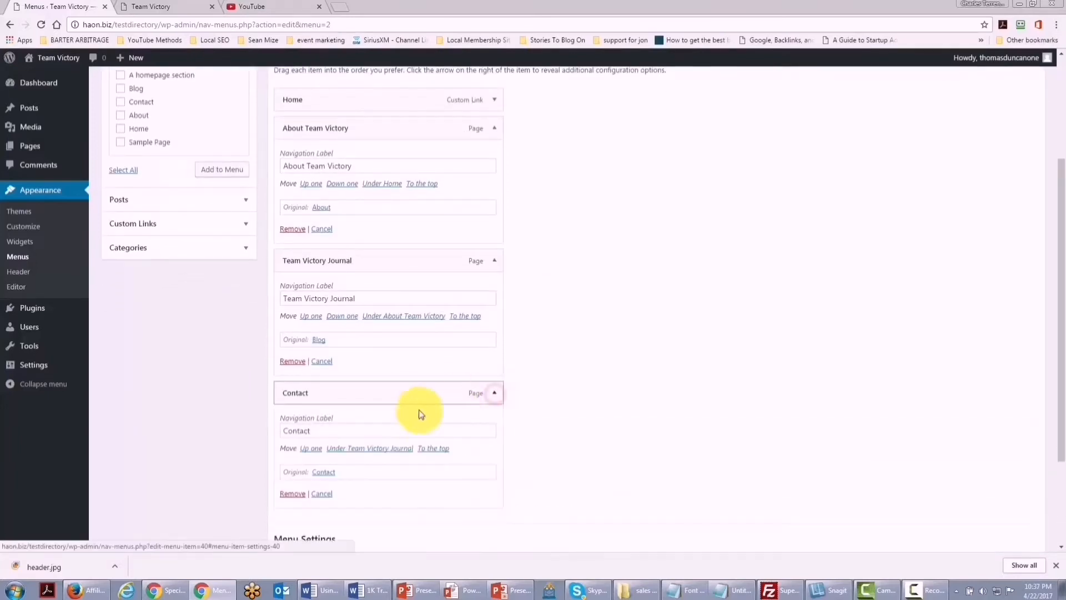
click(292, 493)
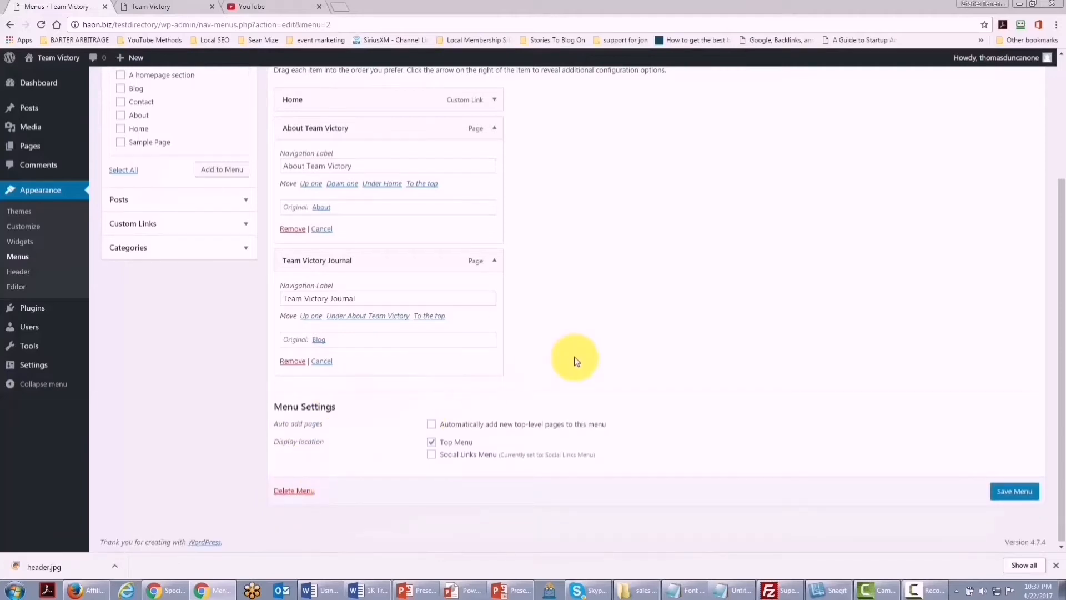
scroll(575, 360, up, 1)
scroll(566, 358, down, 1)
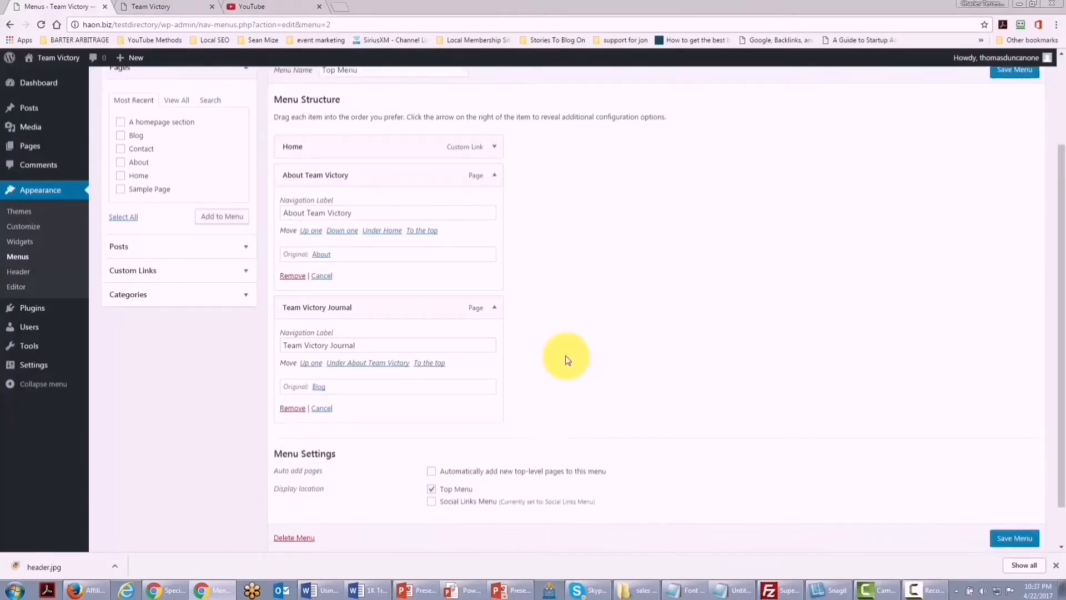
scroll(565, 358, up, 1)
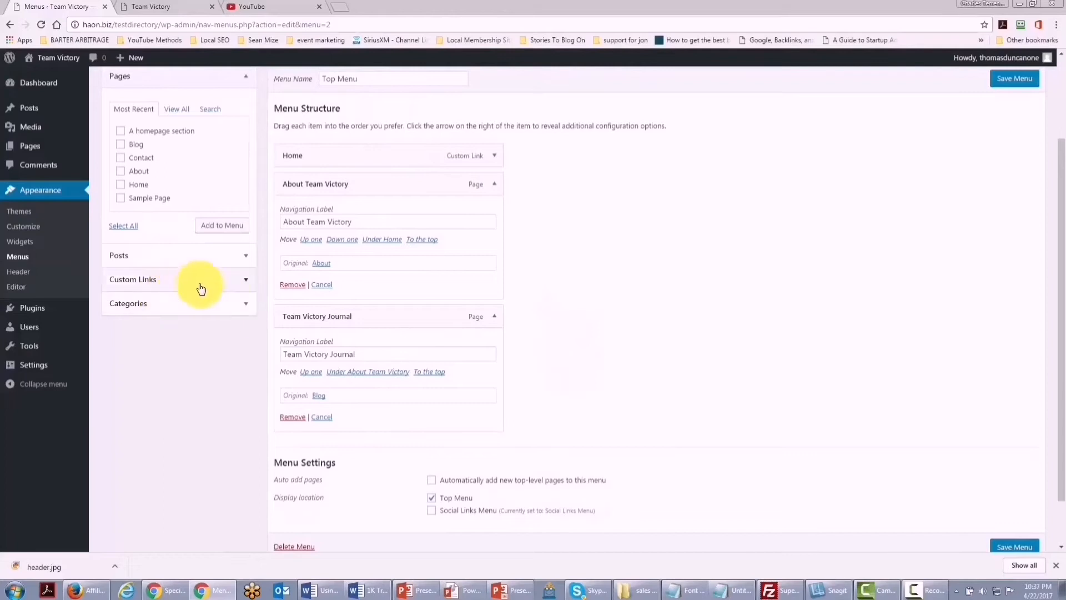
click(240, 280)
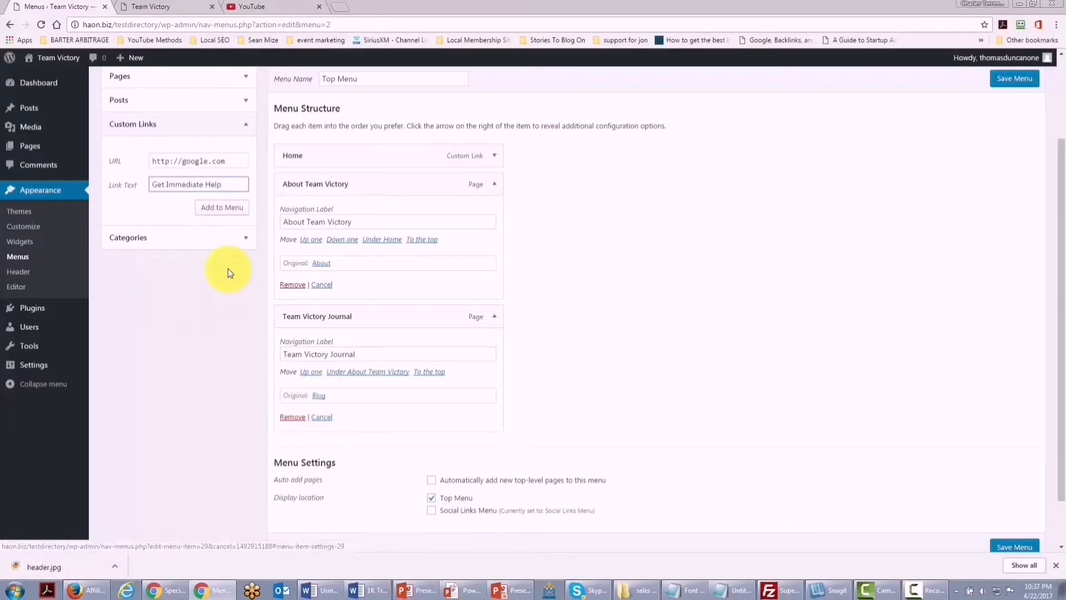
click(225, 209)
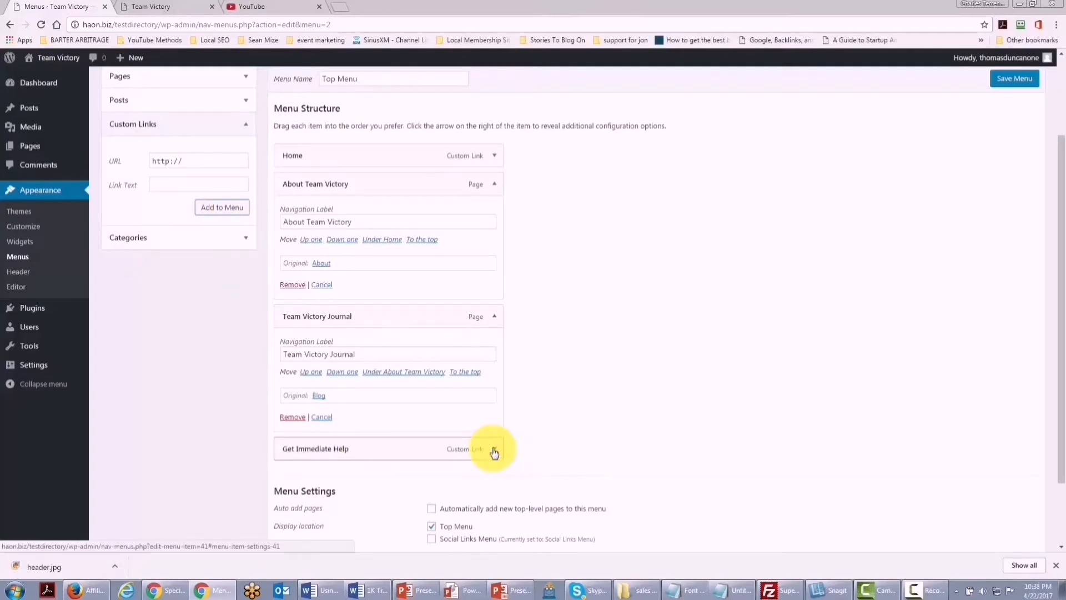
- Move the Get Immediate Help item up one position, above Team Victory Journal, and save the menu
scroll(494, 453, down, 1)
click(462, 392)
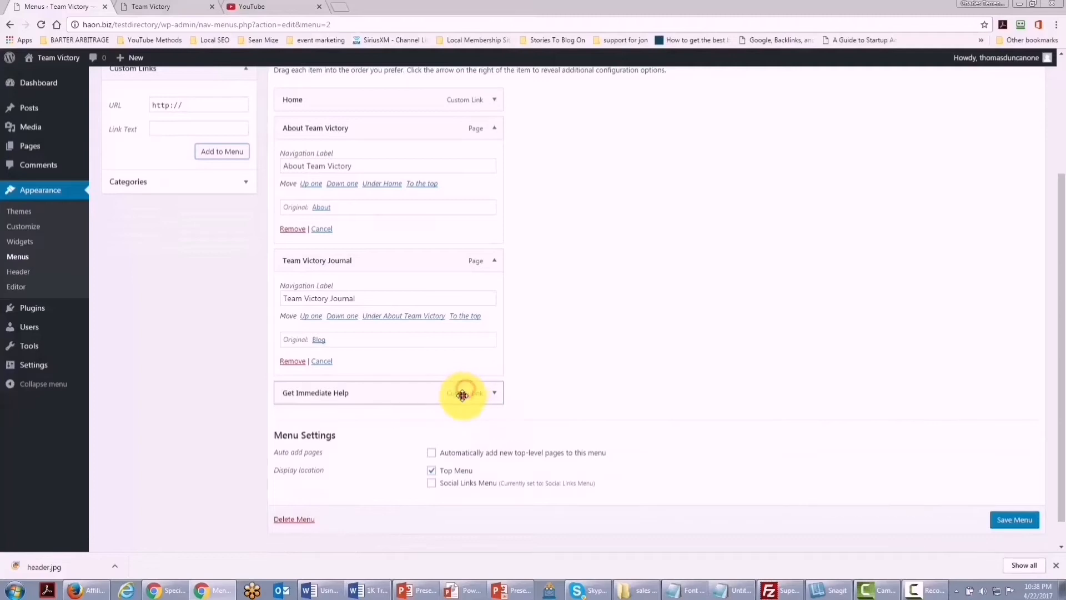
click(493, 395)
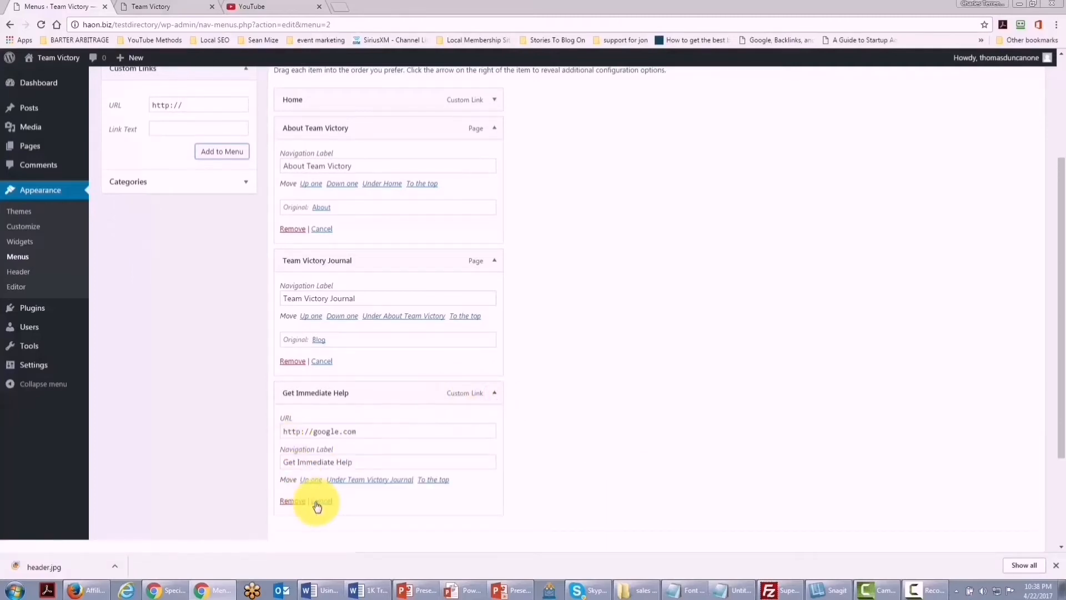
click(311, 479)
scroll(605, 458, up, 1)
scroll(611, 461, down, 3)
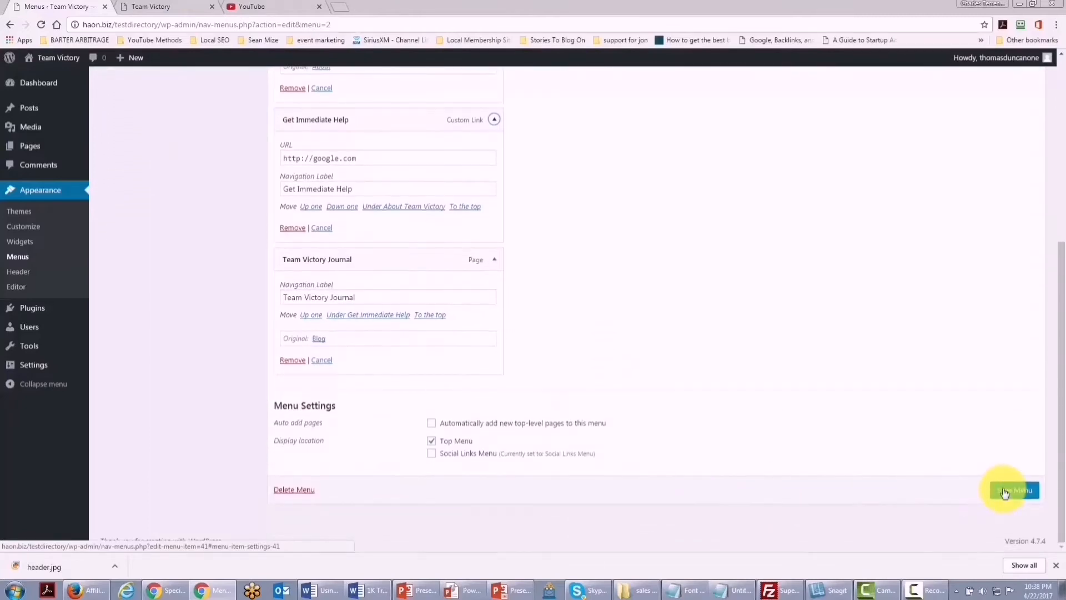
click(1005, 491)
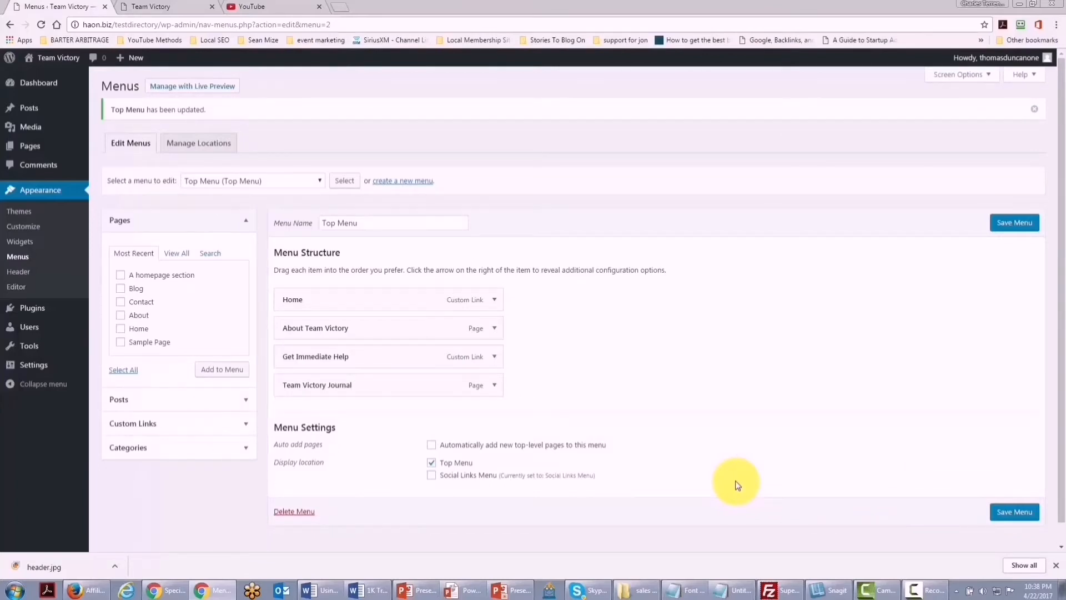
- Open the Header Media settings in the Team Victory site customizer and review the video and image options
key(ctrl+Tab)
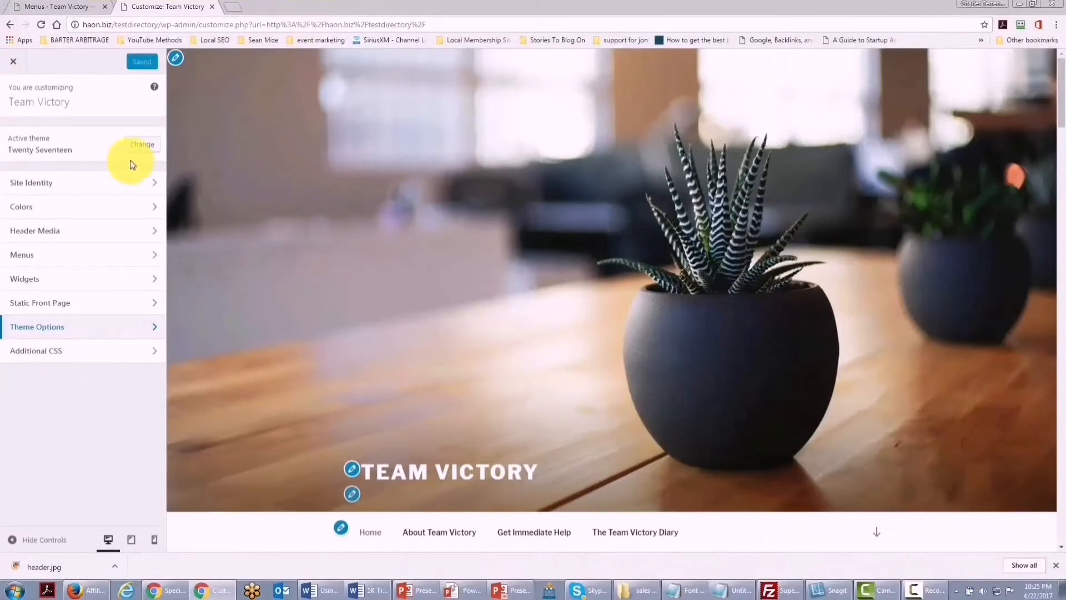
click(153, 232)
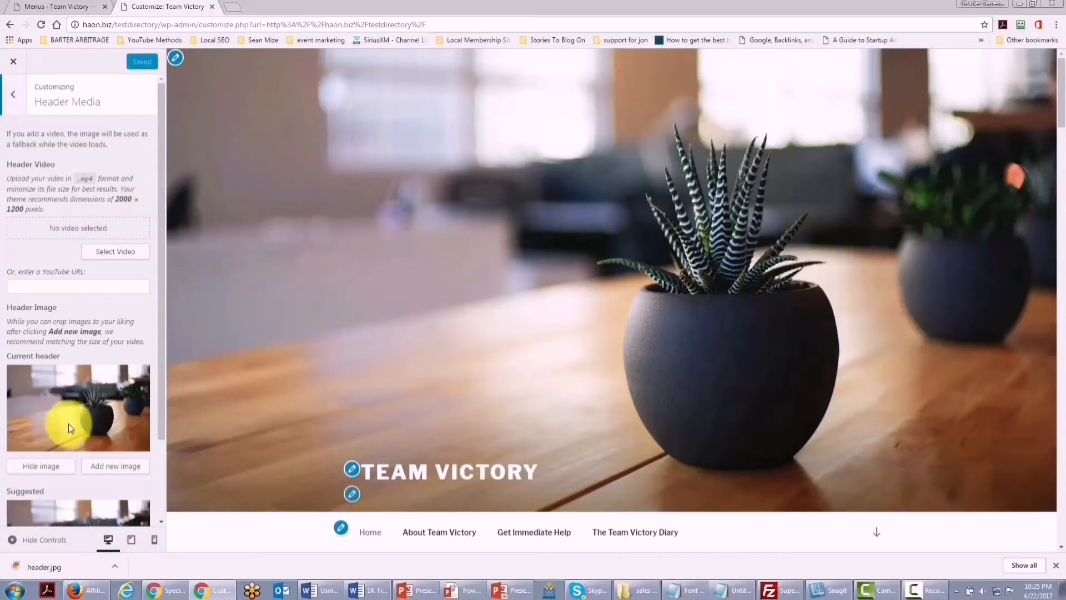
scroll(73, 408, down, 2)
scroll(72, 409, up, 2)
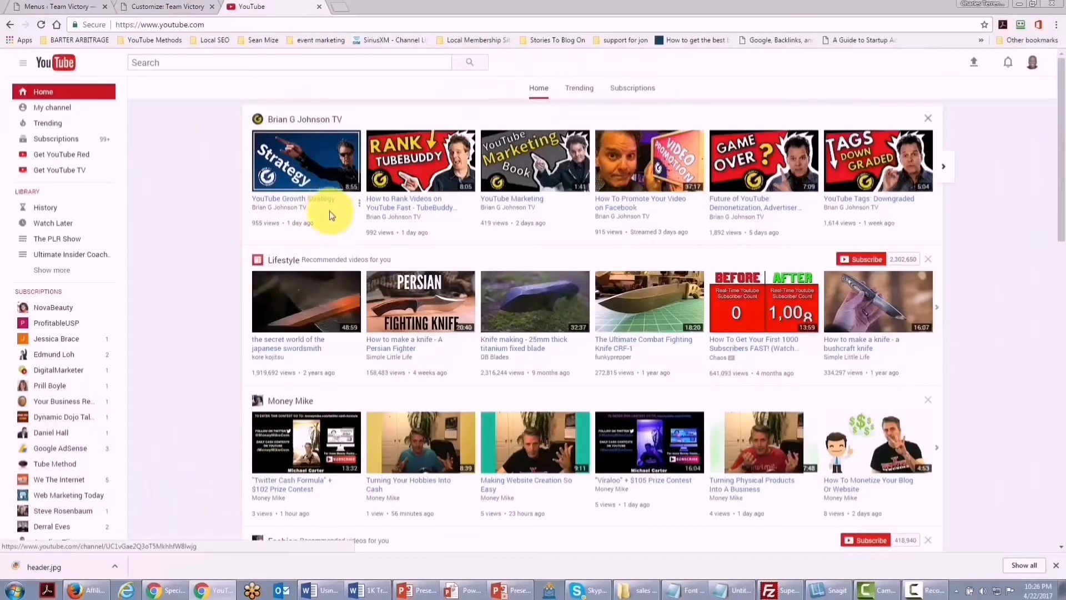
- Switch to YouTube and copy the link address of the "YouTube Growth Strategy" video
right_click(309, 200)
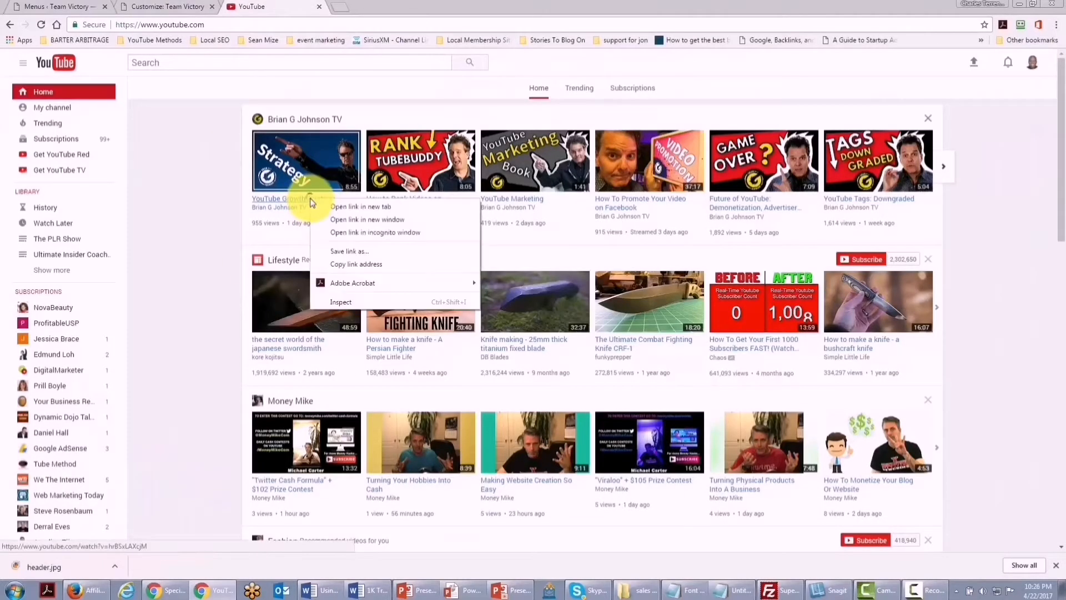
click(343, 265)
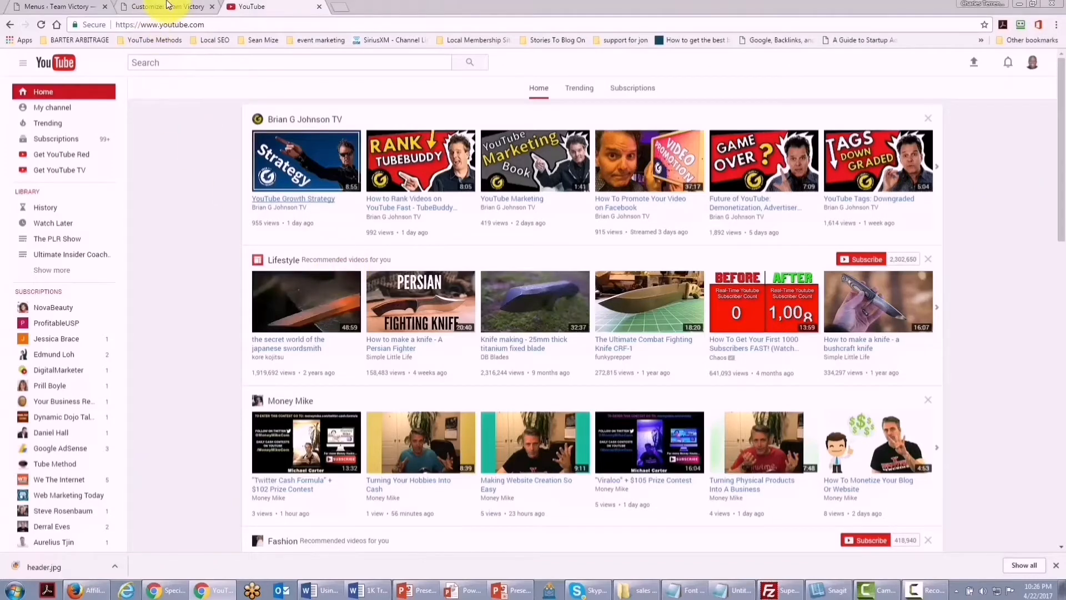
- Return to the Team Victory customizer, set the header video's YouTube URL to the copied link, and save and publish
click(72, 8)
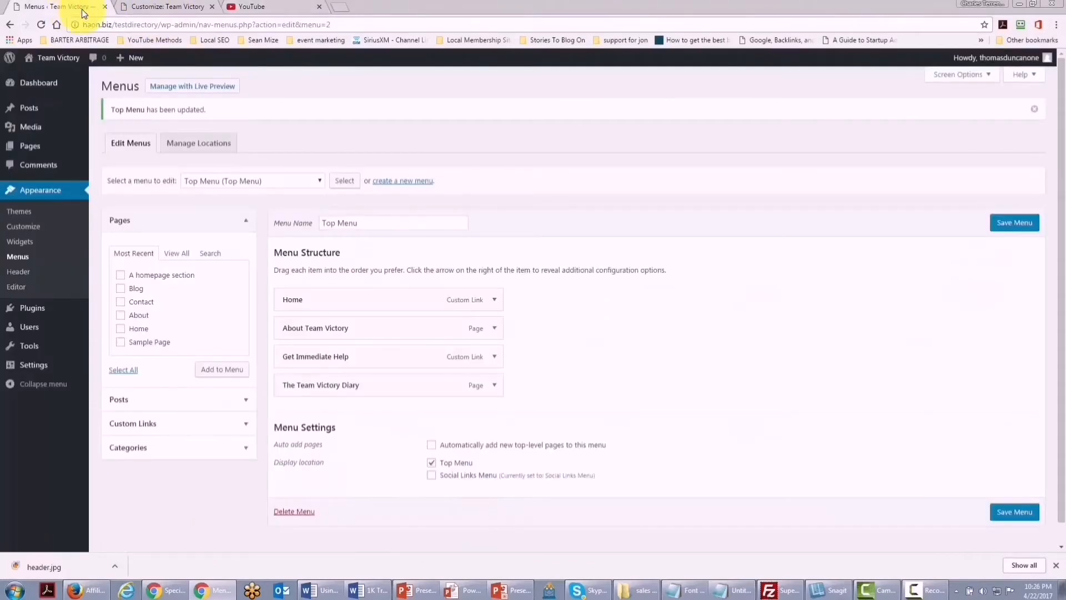
click(133, 10)
click(41, 285)
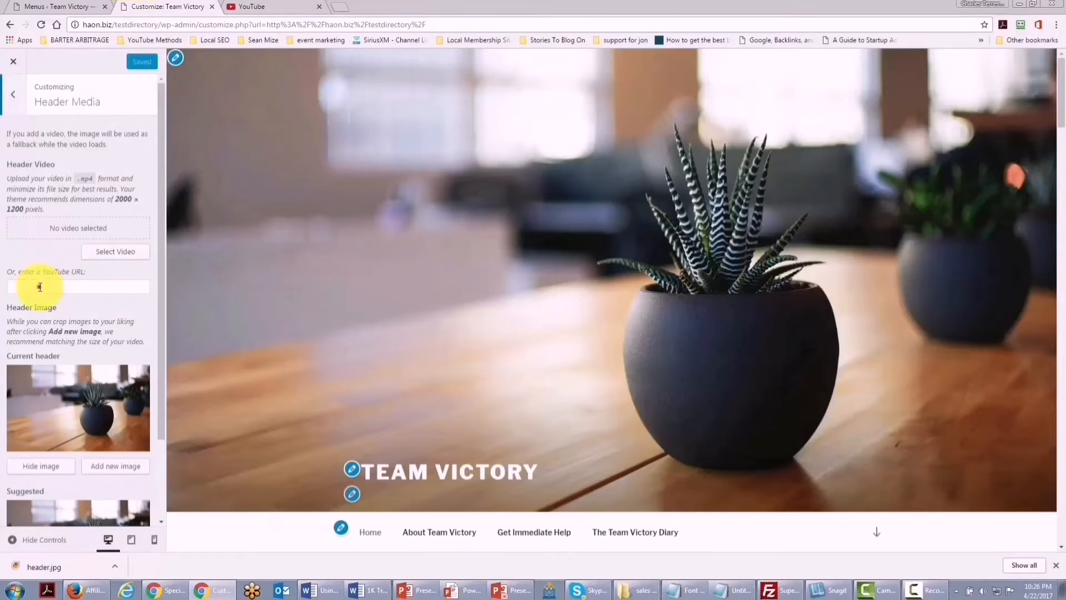
right_click(41, 287)
click(68, 352)
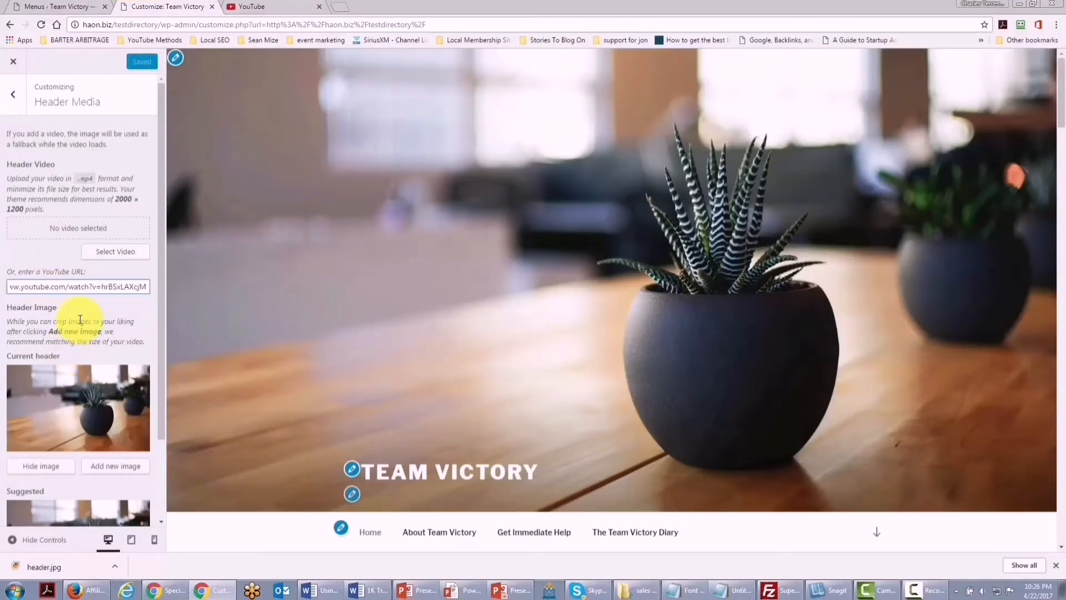
click(133, 302)
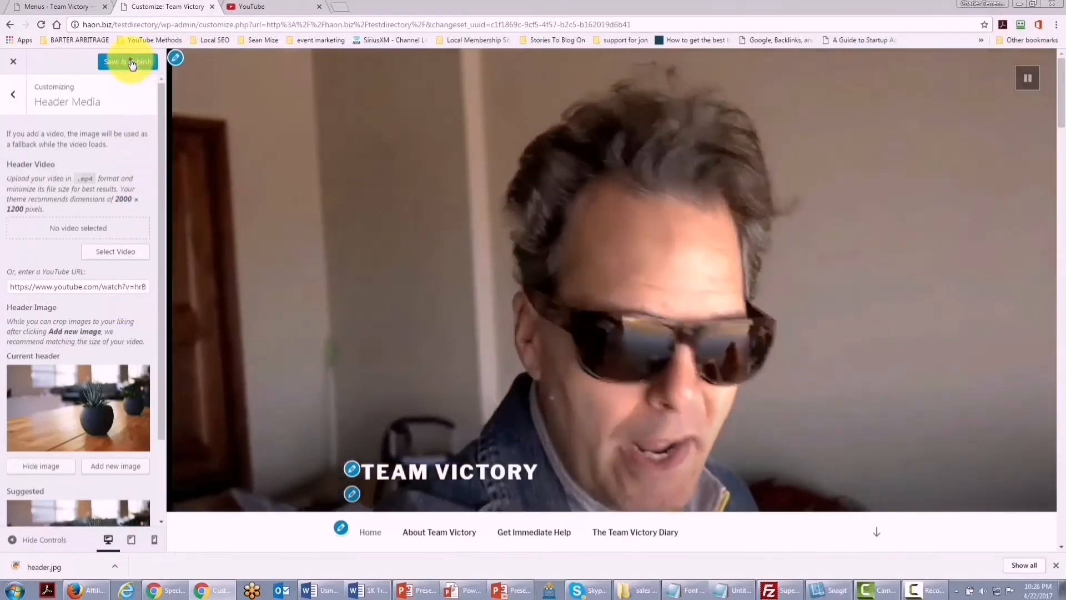
click(132, 63)
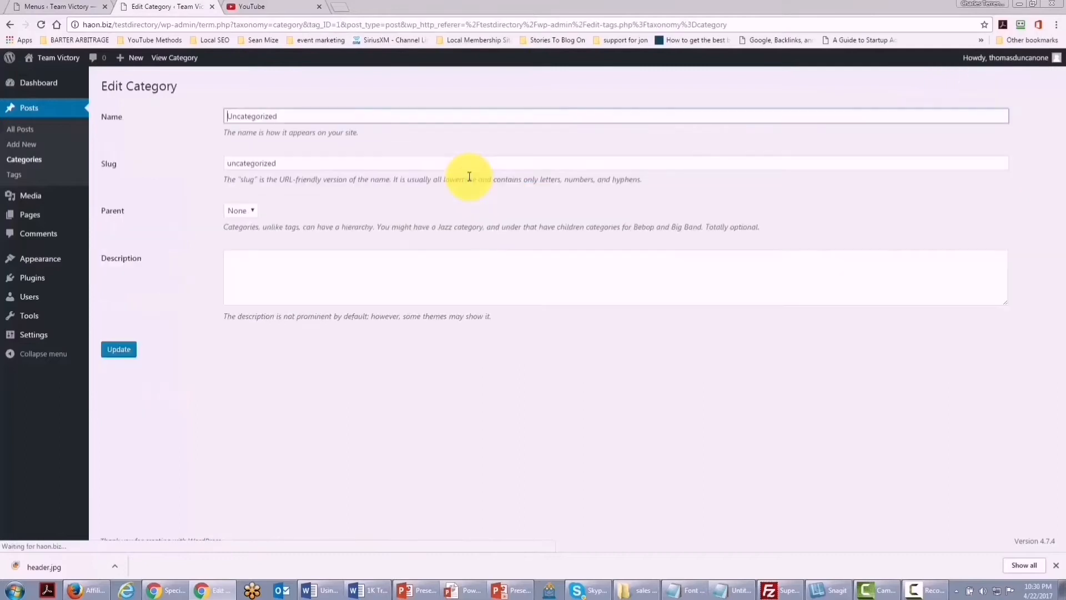
- Rename the Uncategorized category to "Team Victory" with the slug "victory", update it, and return to the category list
drag(307, 115, 181, 113)
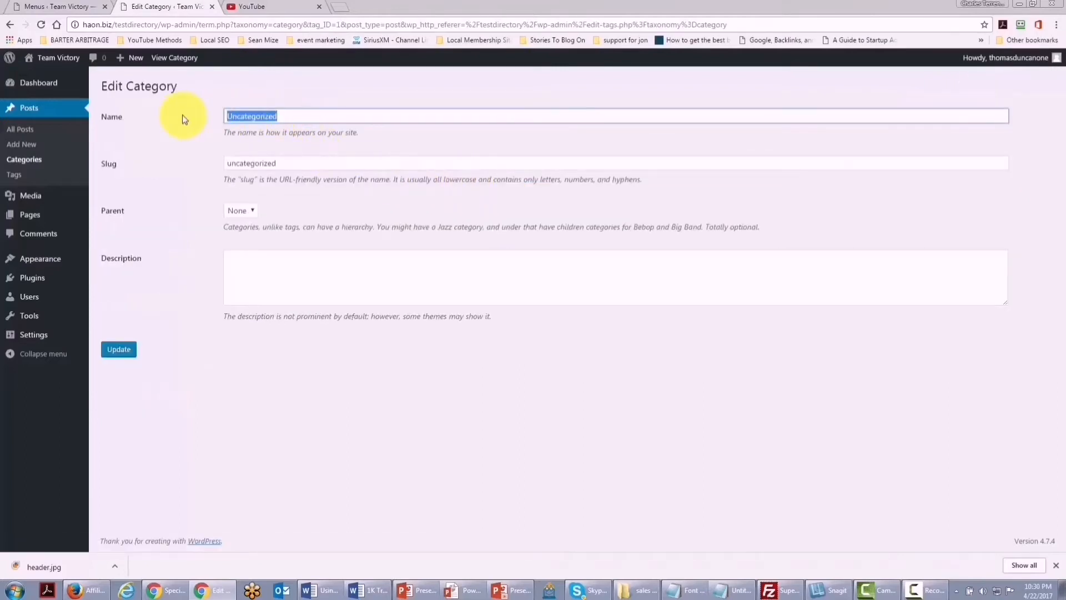
text(Team V)
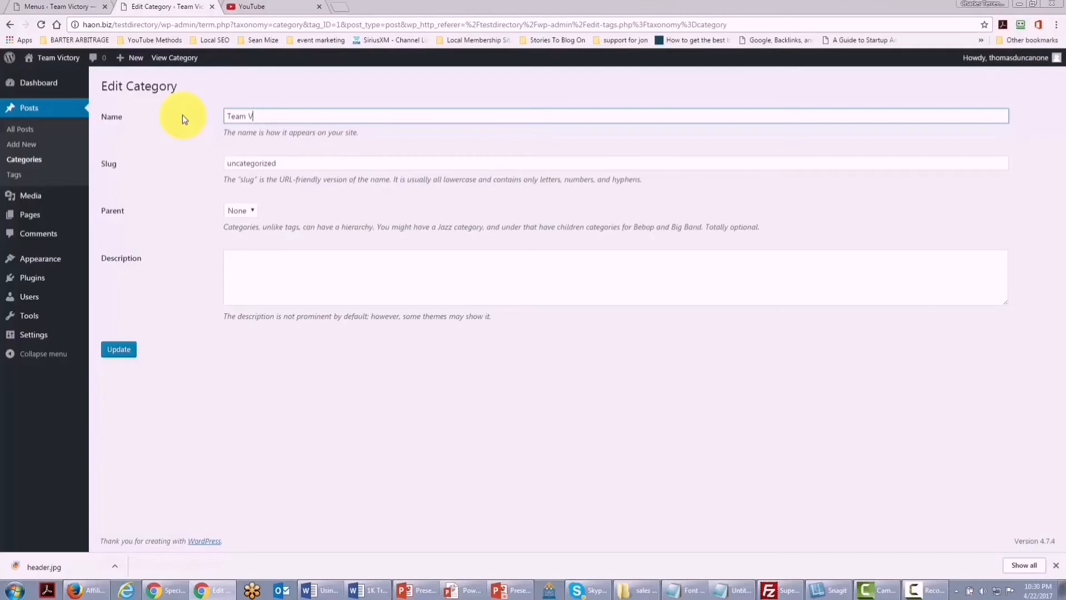
text(ictory)
double_click(310, 163)
text(victory)
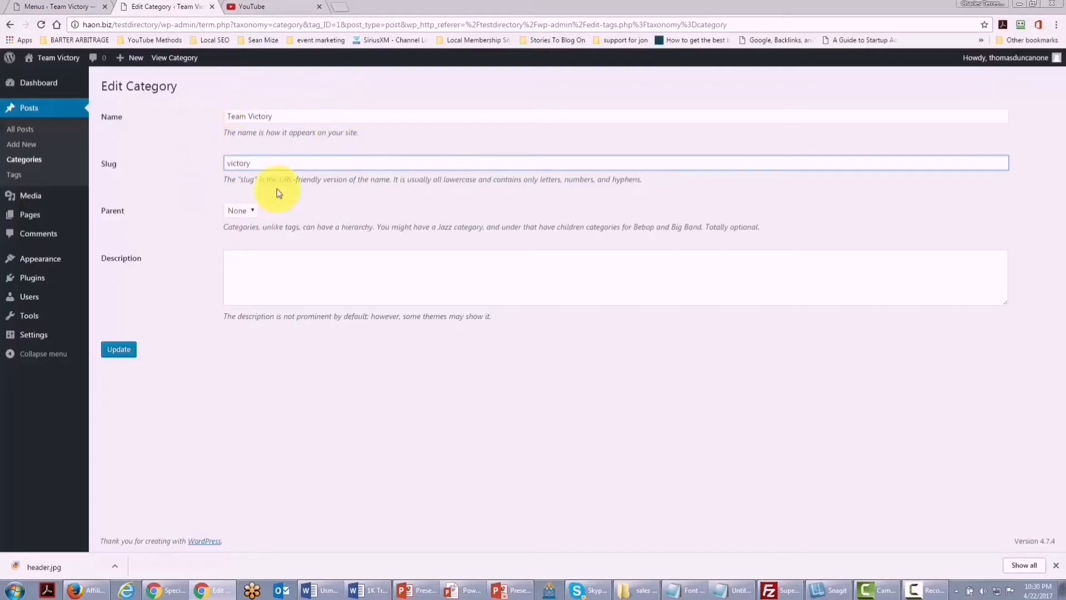
click(123, 351)
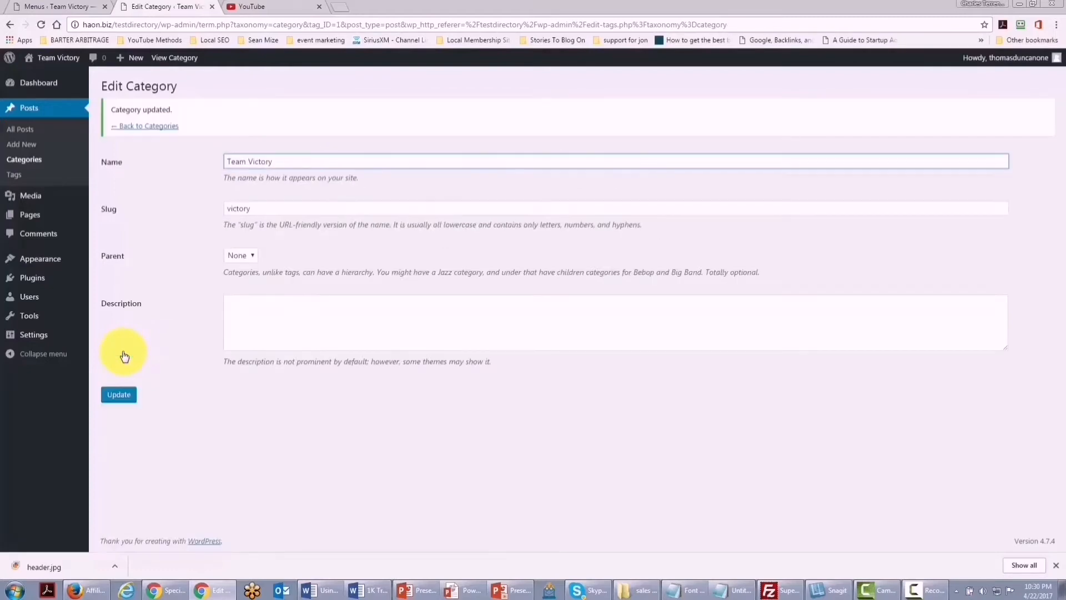
click(139, 126)
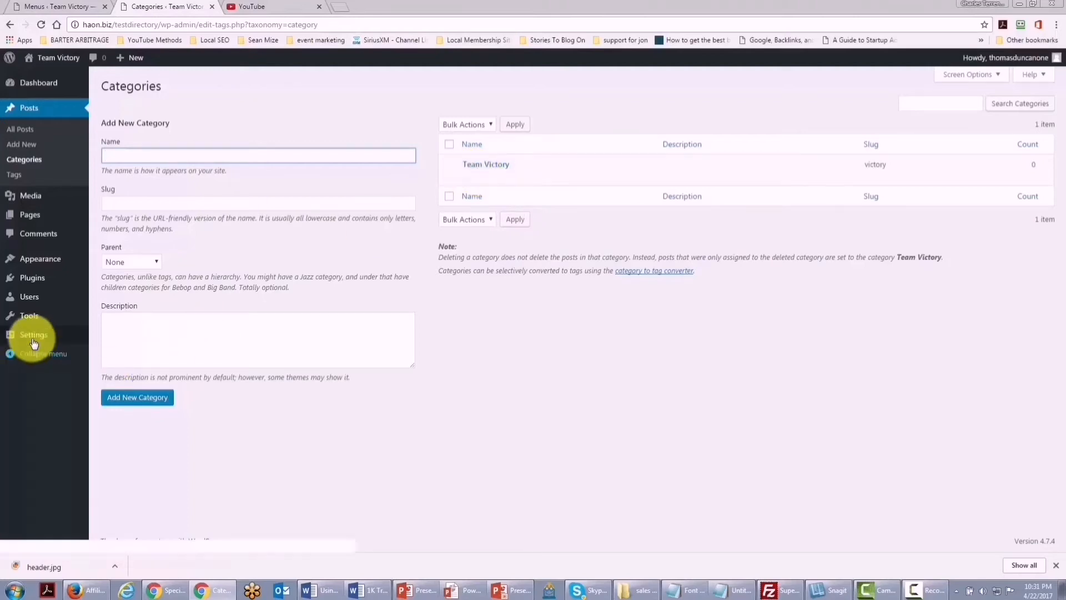
mouse_move(33, 336)
click(112, 358)
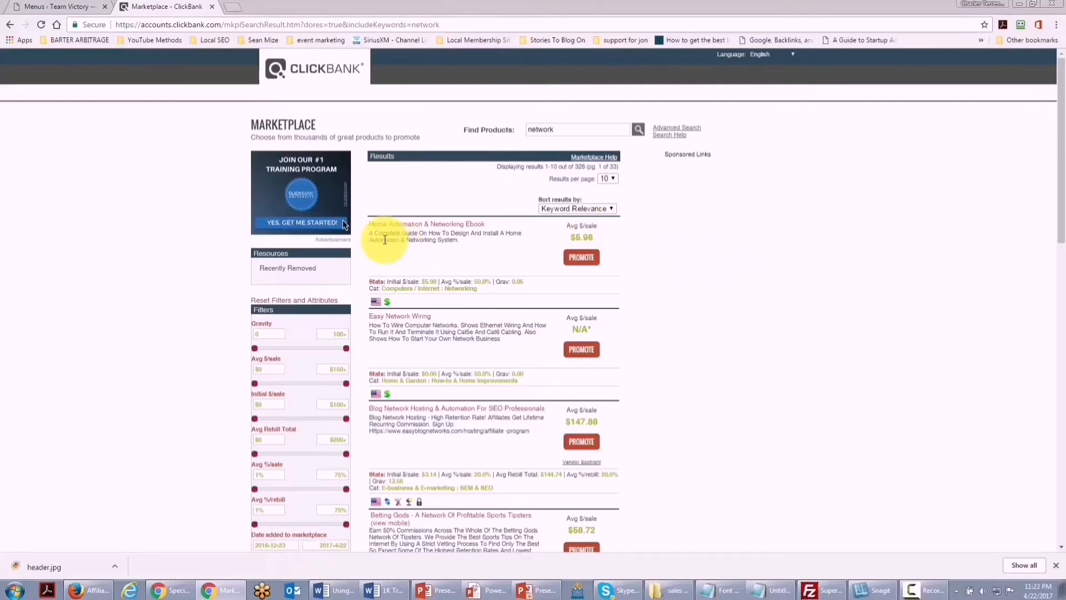
- Create a ClickBank HopLink for the Home Automation & Networking Ebook with the account nickname and copy the HopLink address
click(577, 262)
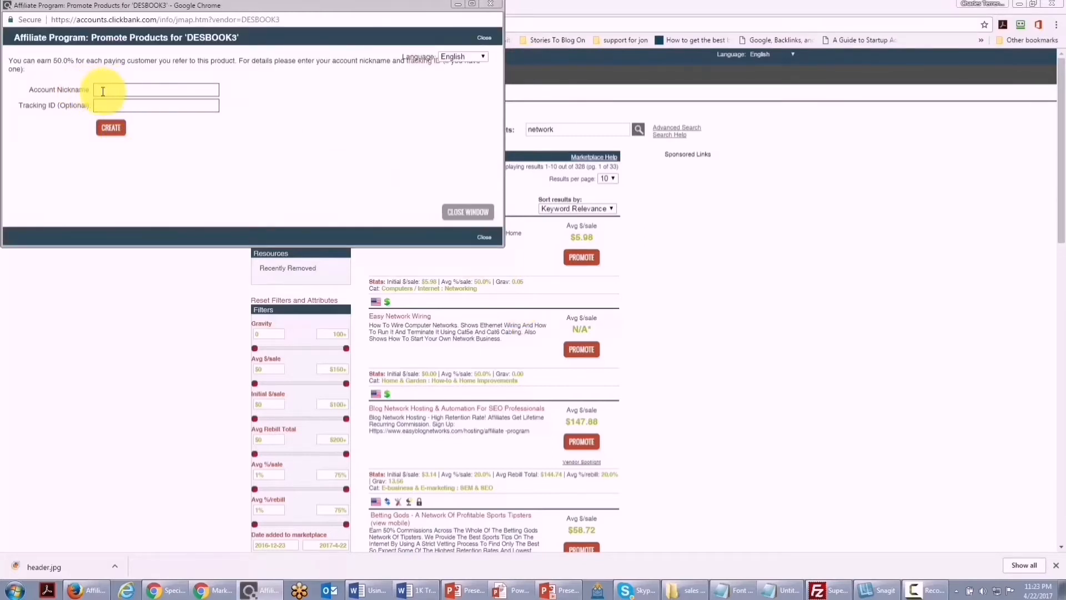
click(119, 89)
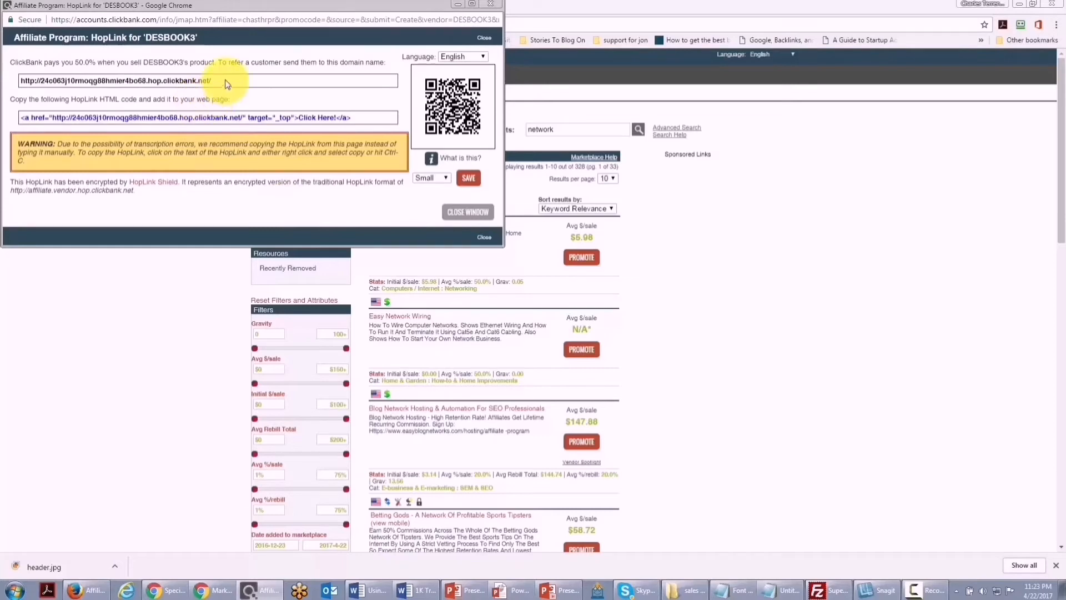
drag(231, 81, 7, 80)
key(ctrl+c)
right_click(49, 83)
click(80, 91)
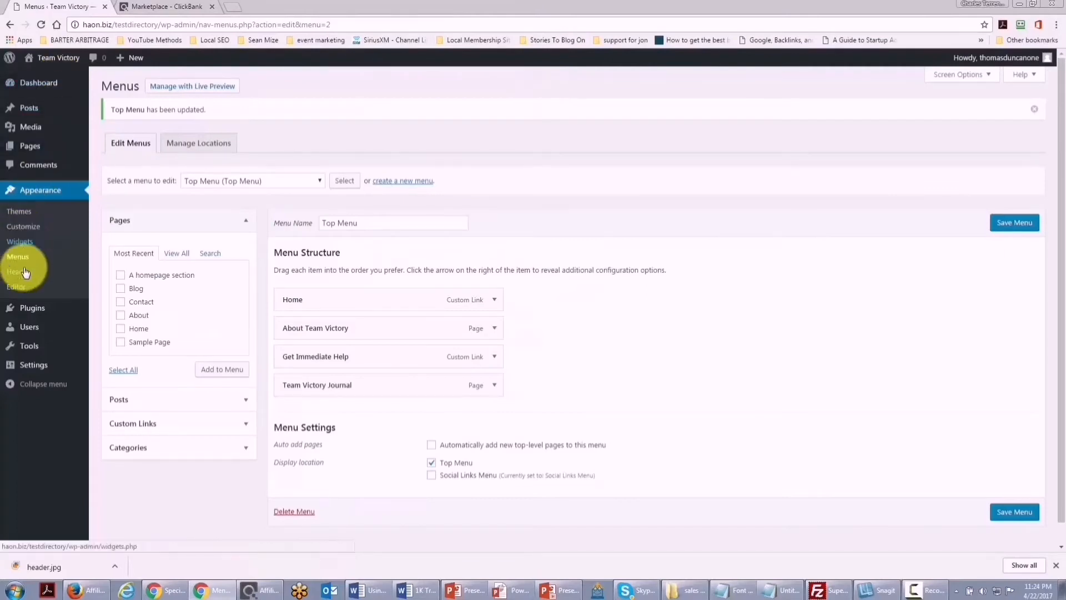
- Search the WordPress plugins for "affiliate link cloaking", then install and activate Pretty Link Lite
mouse_move(29, 314)
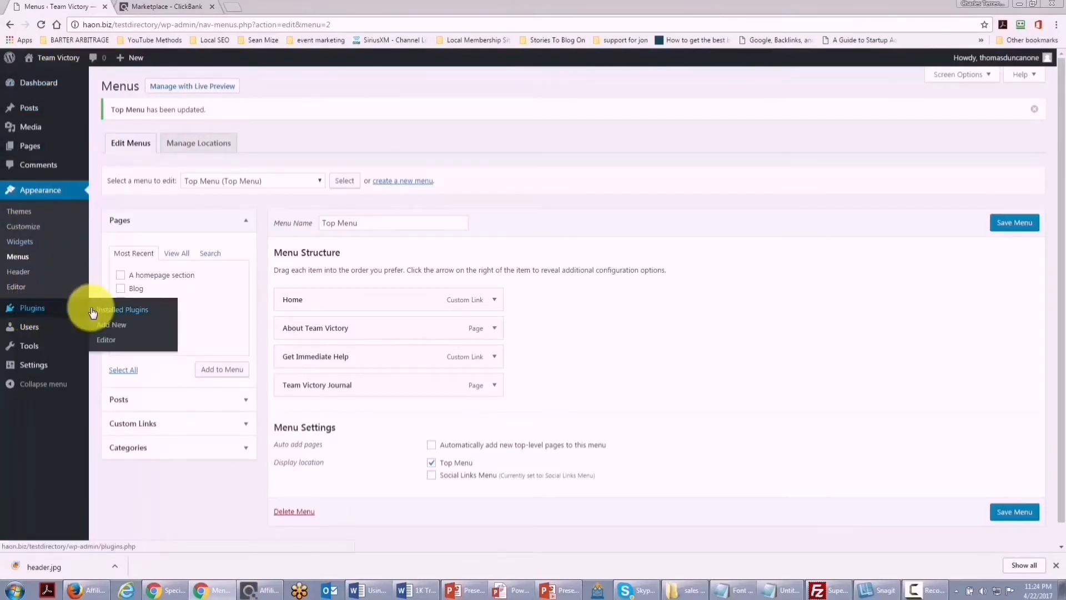
click(116, 328)
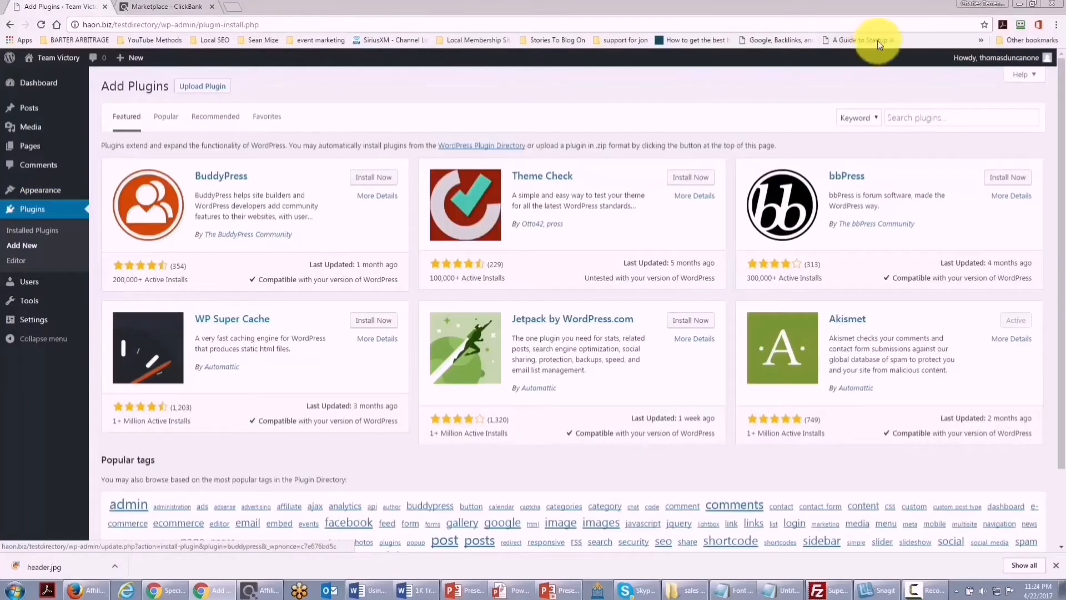
click(900, 118)
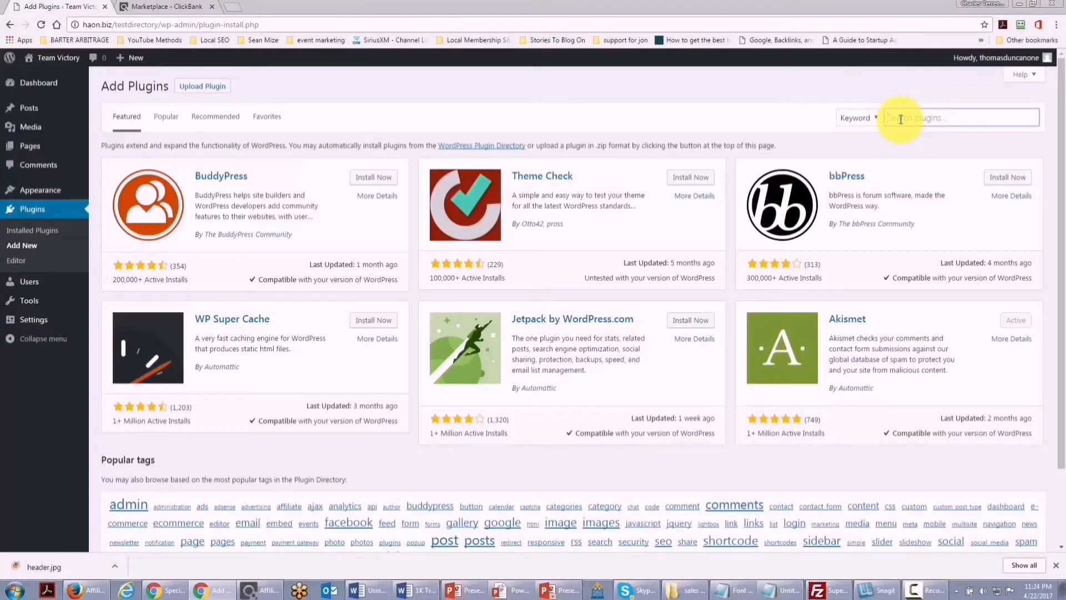
text(affiliate link cloaking)
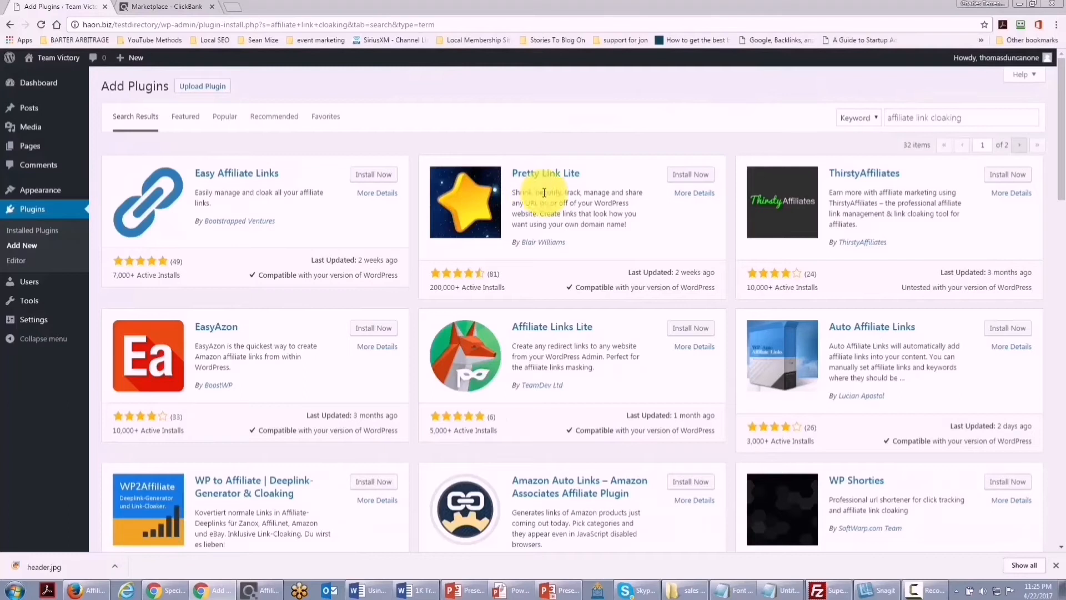
click(678, 176)
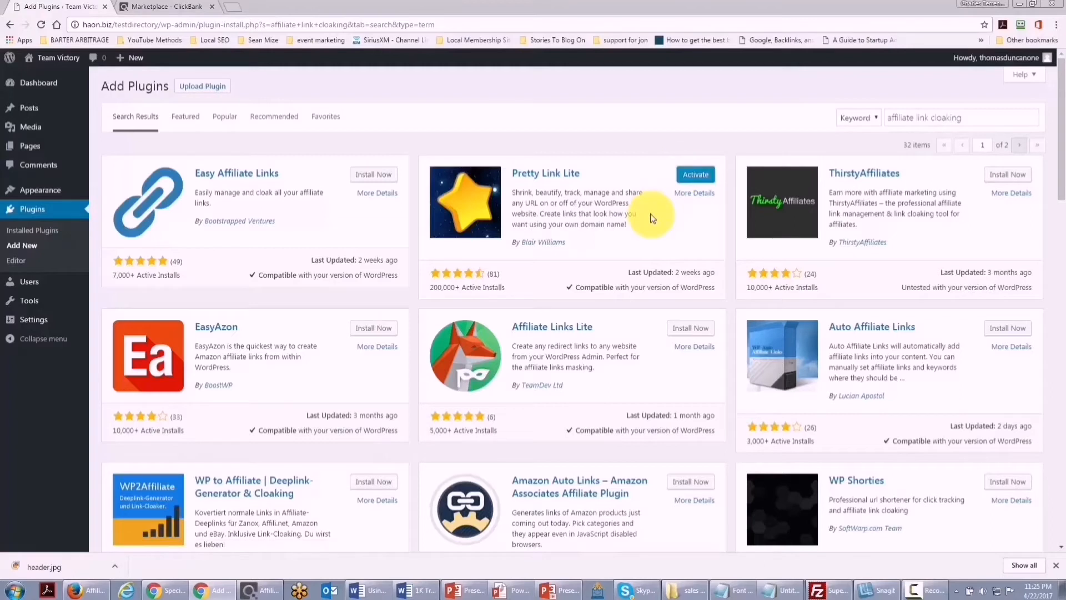
click(691, 175)
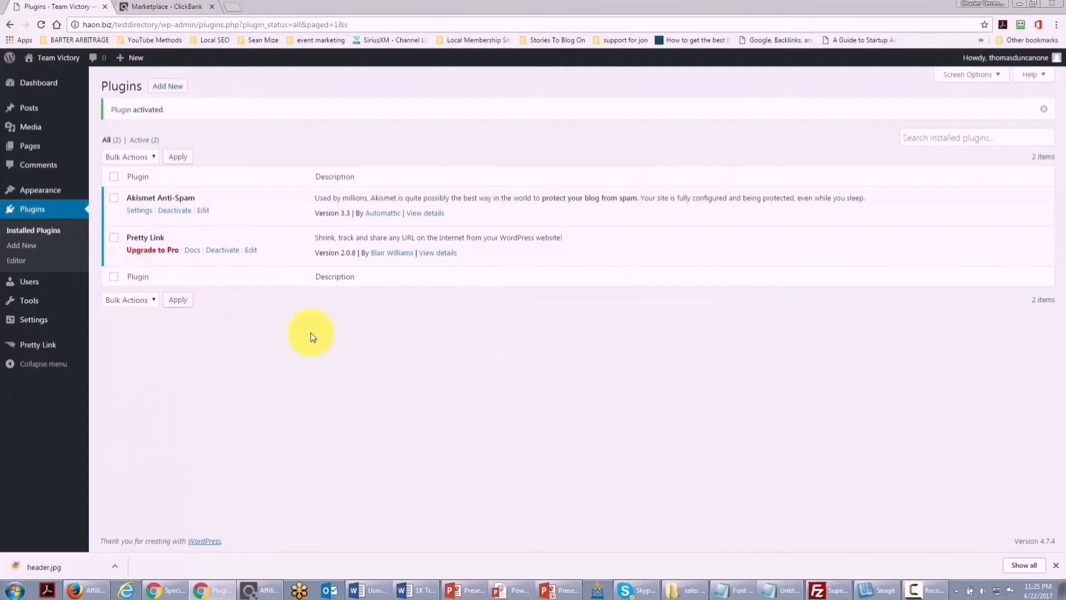
- Start a new link in Pretty Link with the copied ClickBank HopLink as its target URL
mouse_move(29, 353)
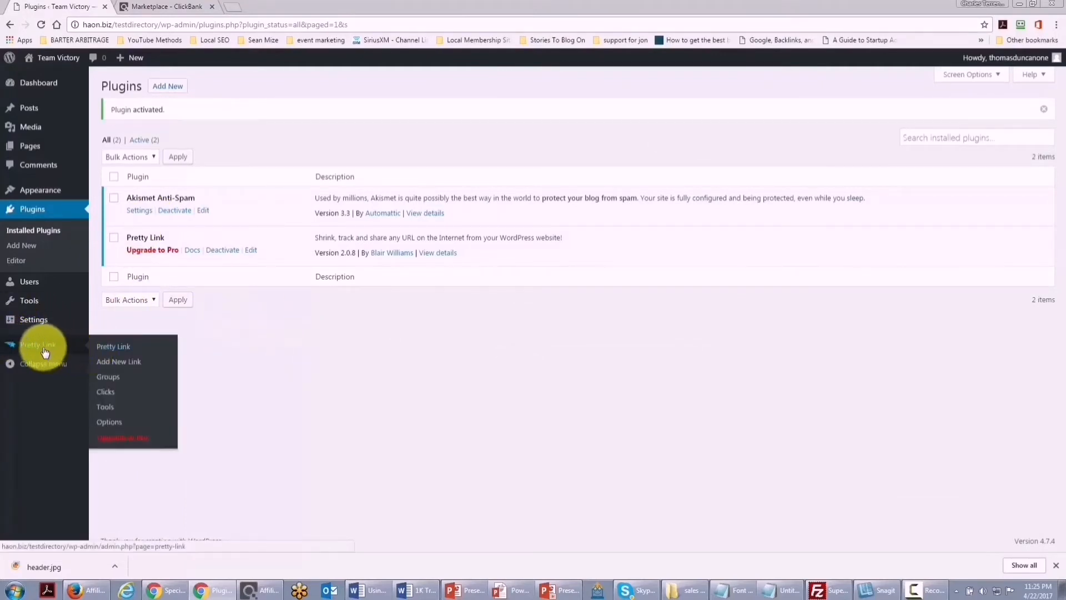
click(112, 367)
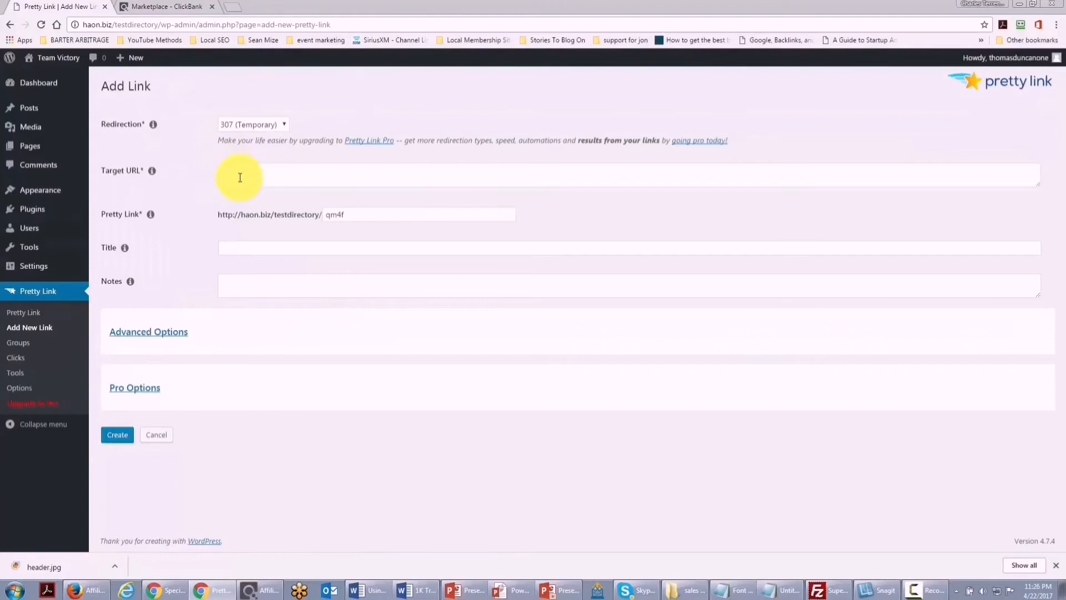
click(240, 175)
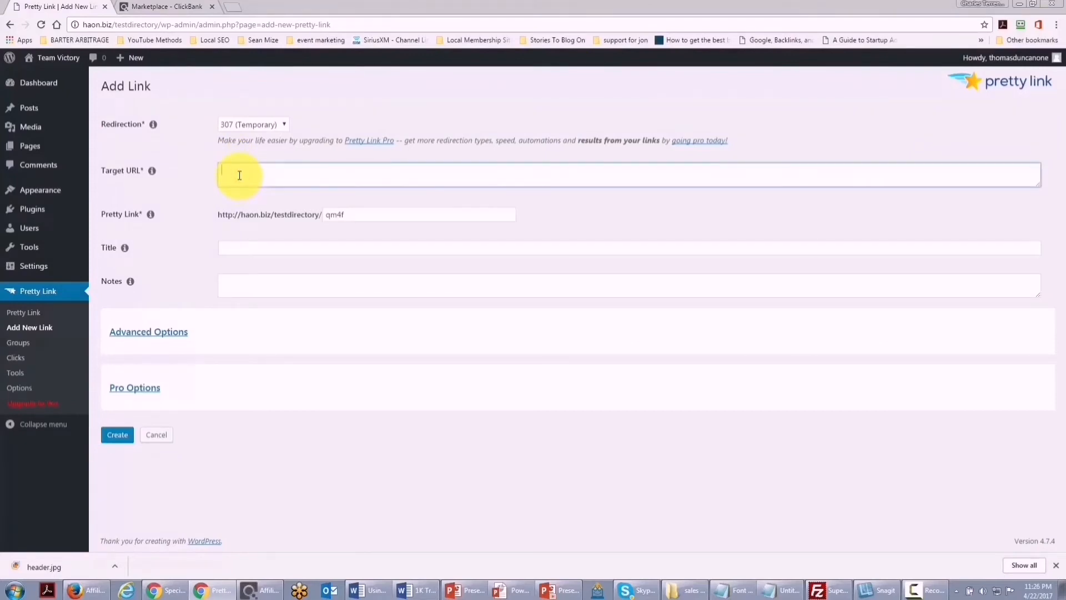
key(ctrl+v)
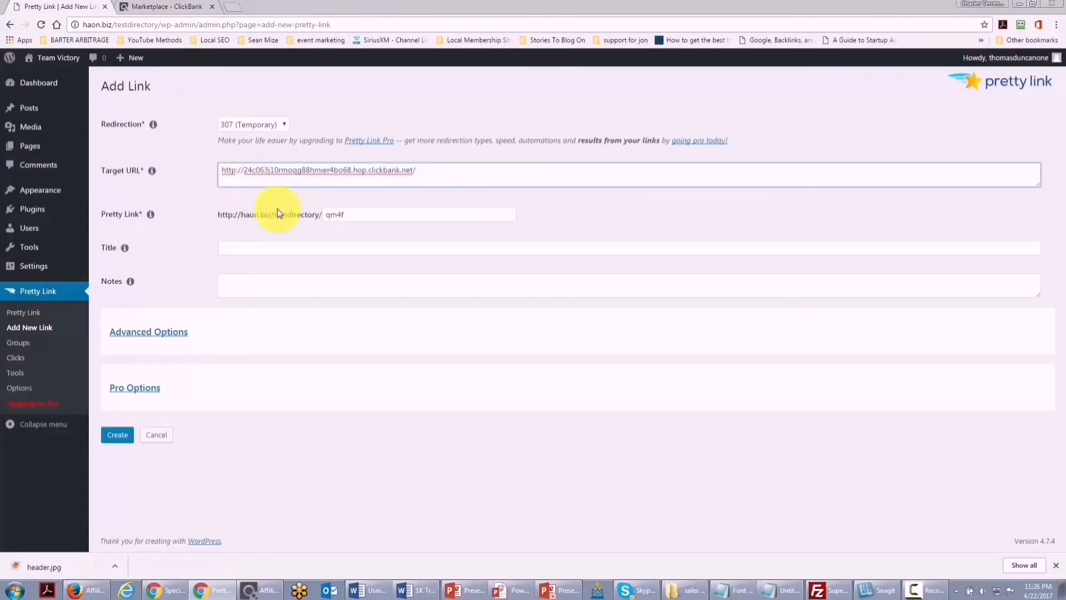
- Replace the link's suggested slug with "networking", title it "The Networking E-Book", and create the link
click(352, 215)
key(BackSpace)
key(BackSpace)
key(BackSpace)
key(BackSpace)
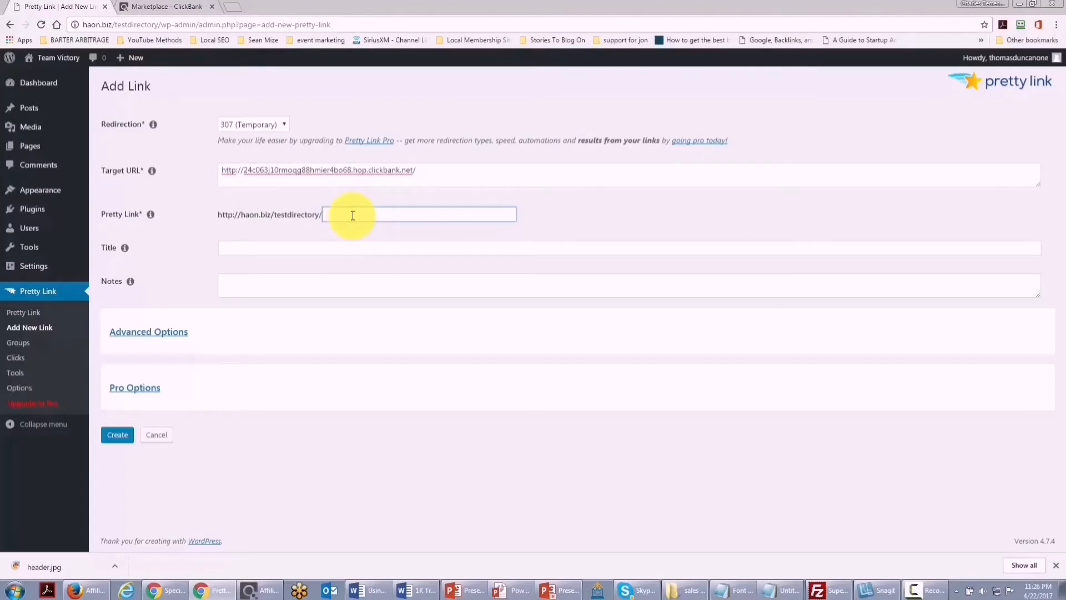
click(287, 250)
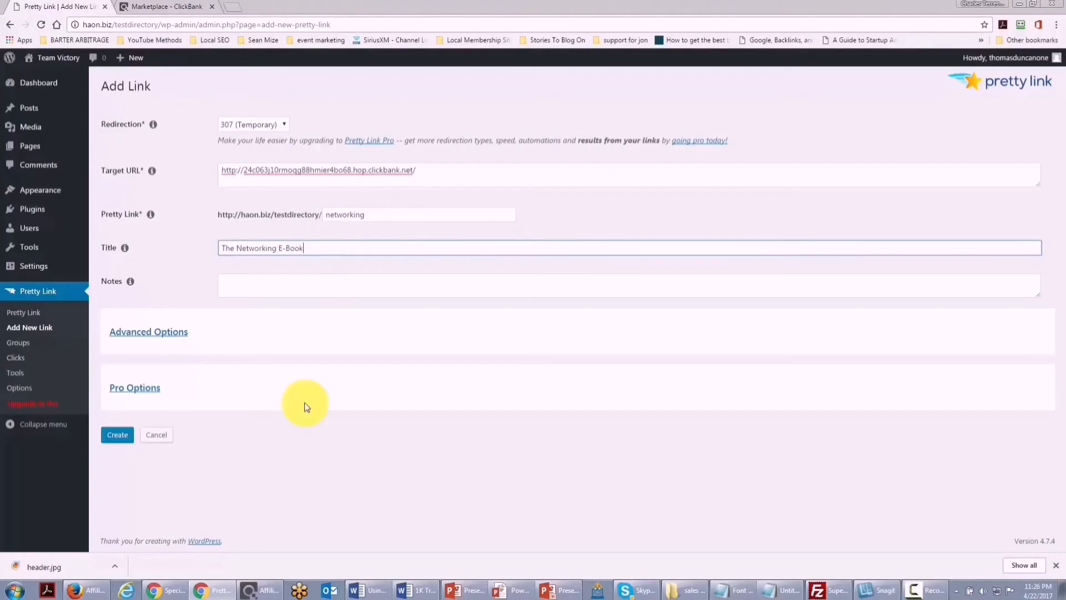
click(114, 436)
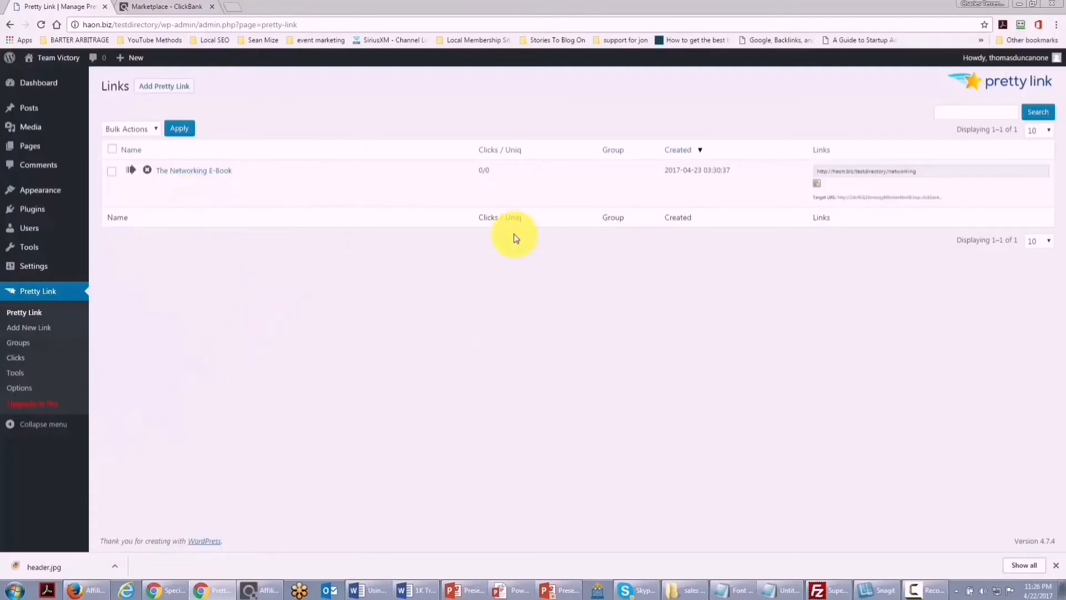
click(817, 186)
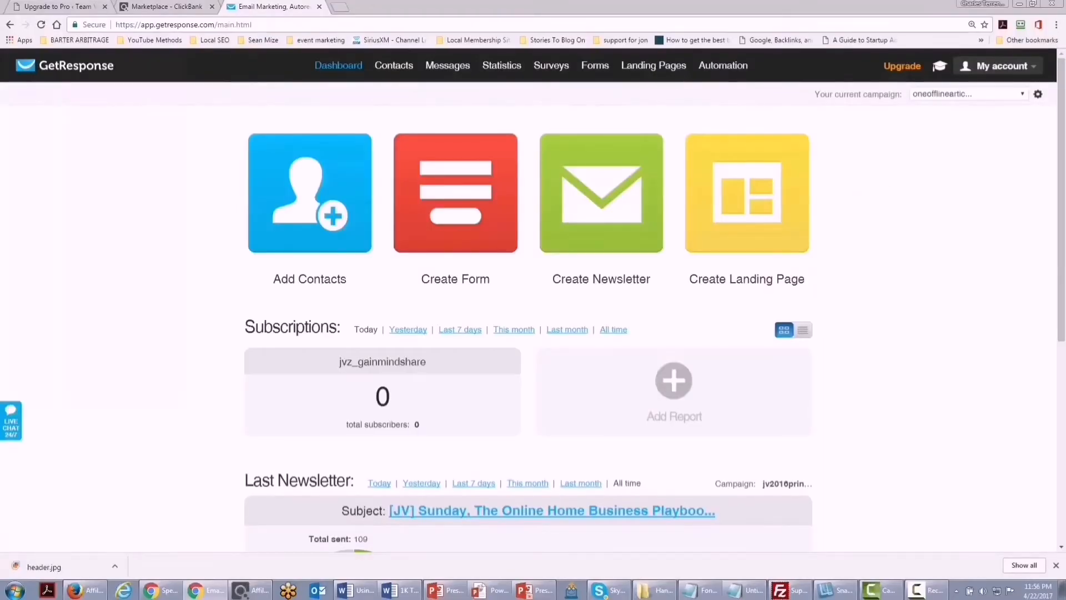
- In GetResponse, start a new List Builder Wizard form and choose the Smart Tips template
mouse_move(574, 71)
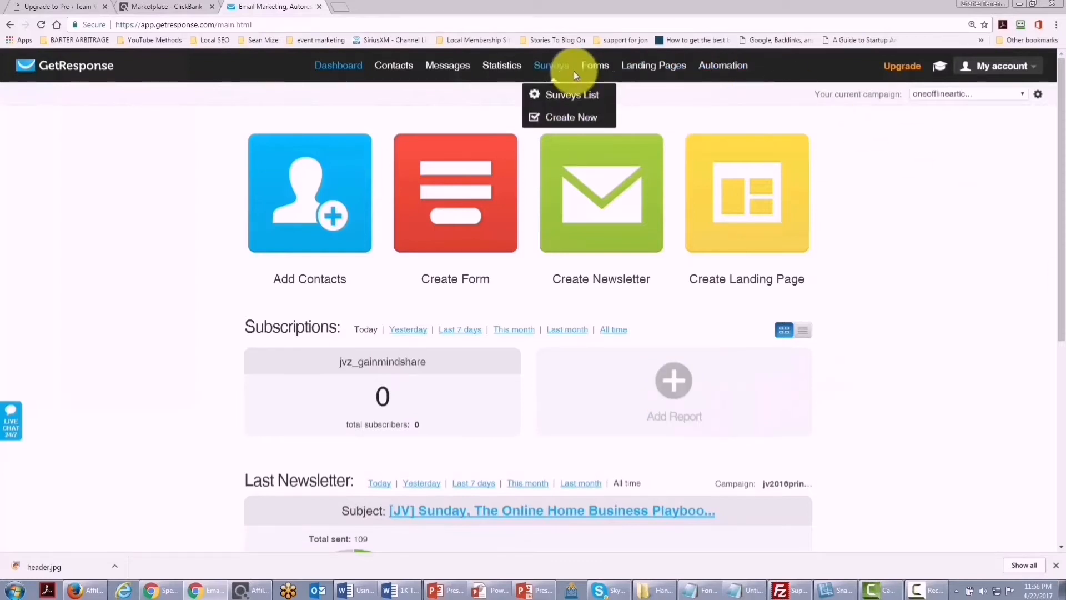
click(605, 99)
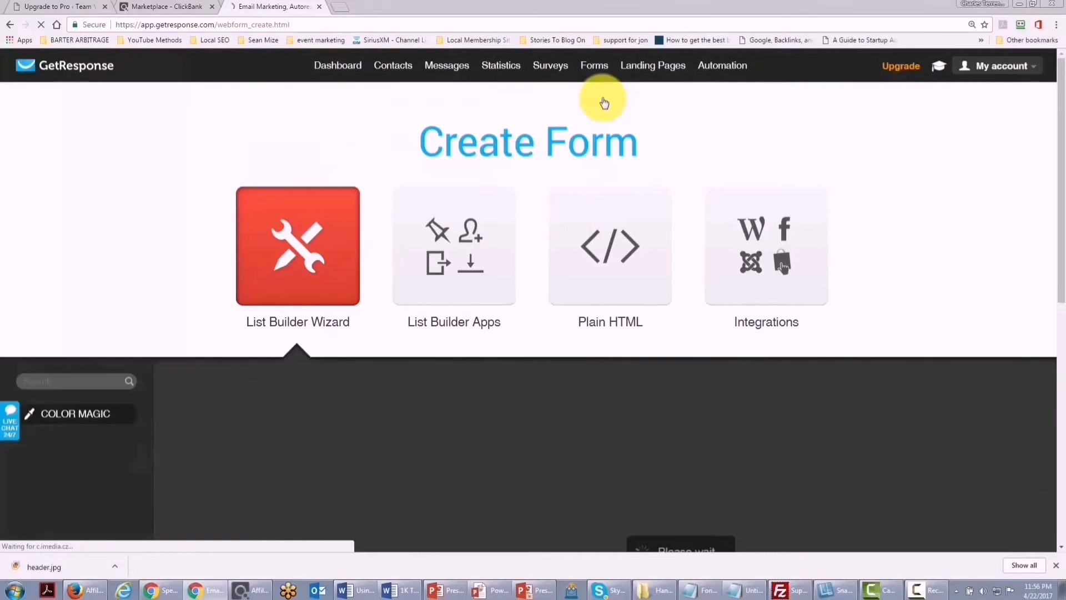
scroll(598, 235, down, 2)
scroll(638, 151, down, 2)
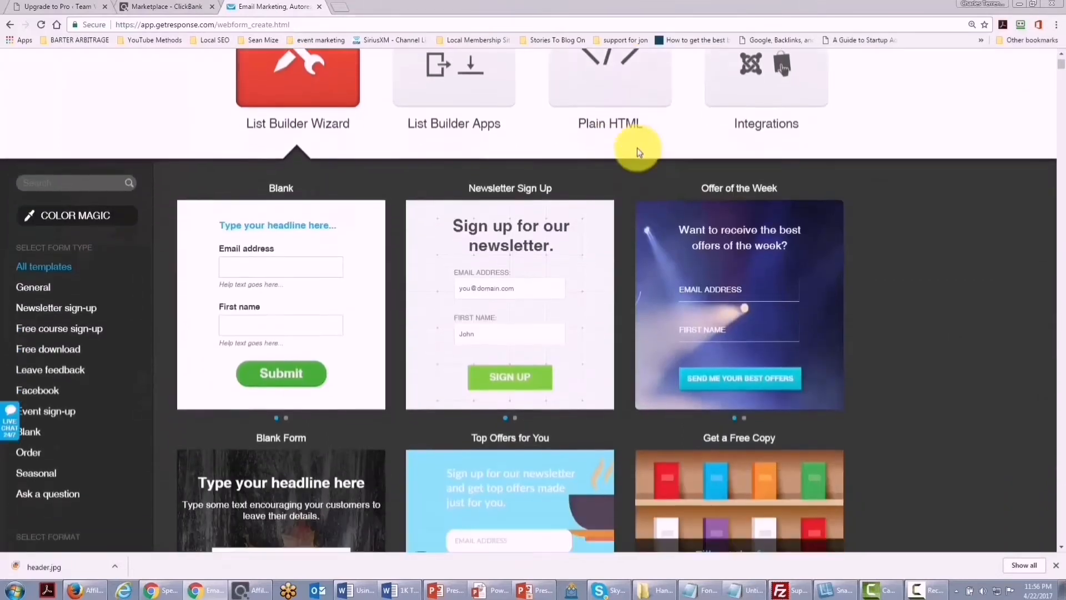
scroll(637, 150, down, 4)
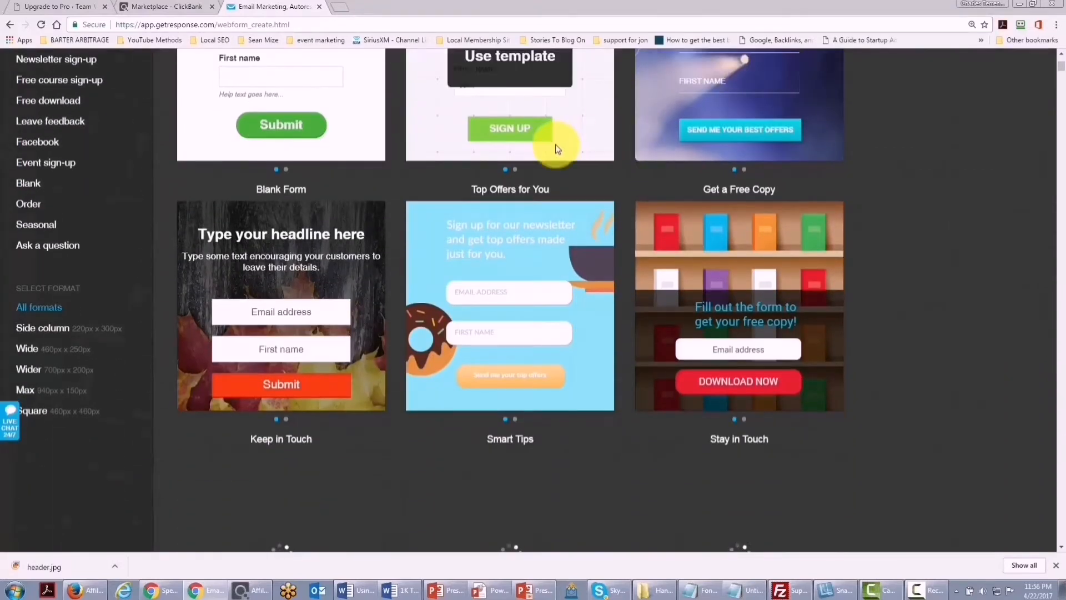
scroll(555, 145, down, 1)
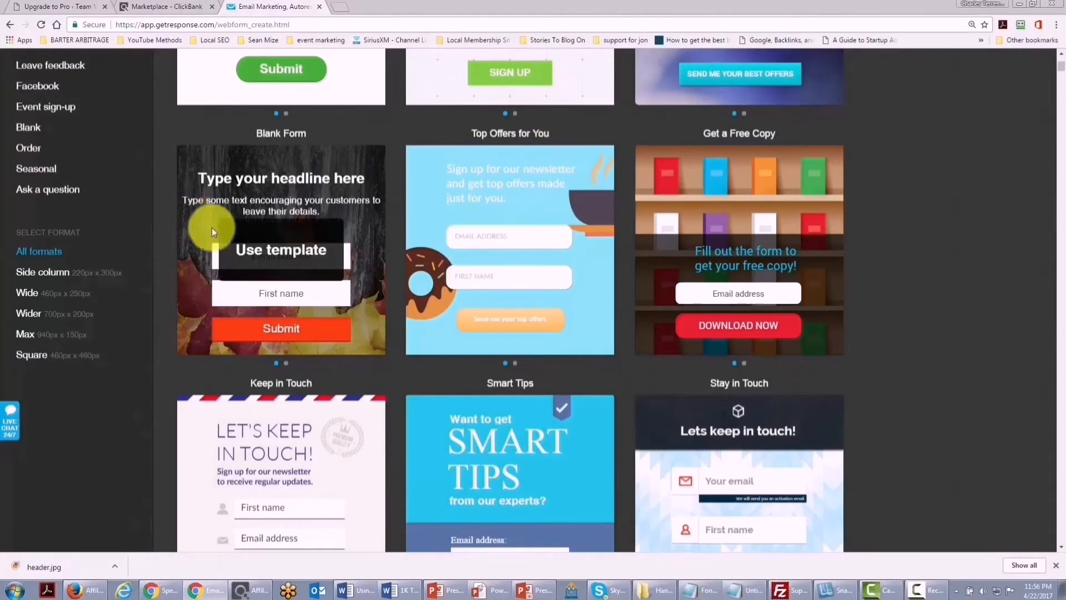
scroll(295, 208, down, 2)
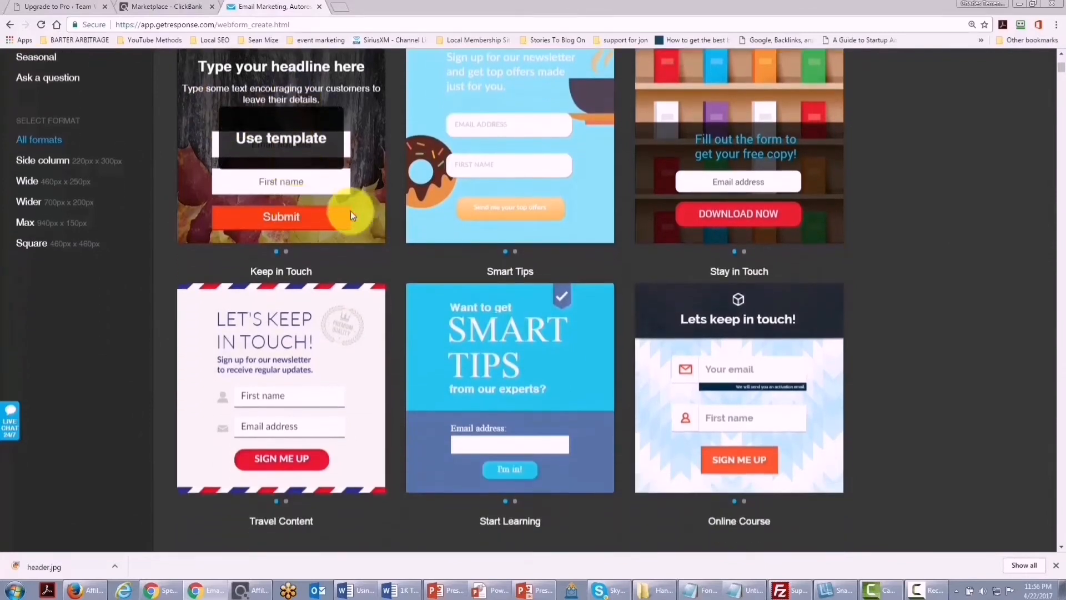
mouse_move(489, 353)
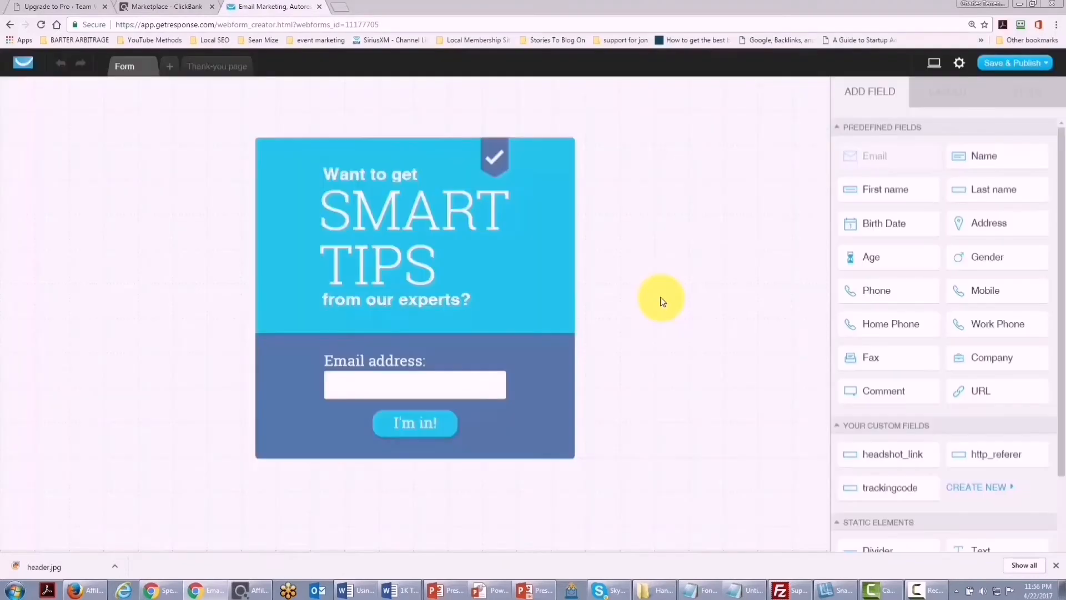
- Save and publish the Smart Tips form, then copy its JavaScript code for self-installation on the website
click(1045, 63)
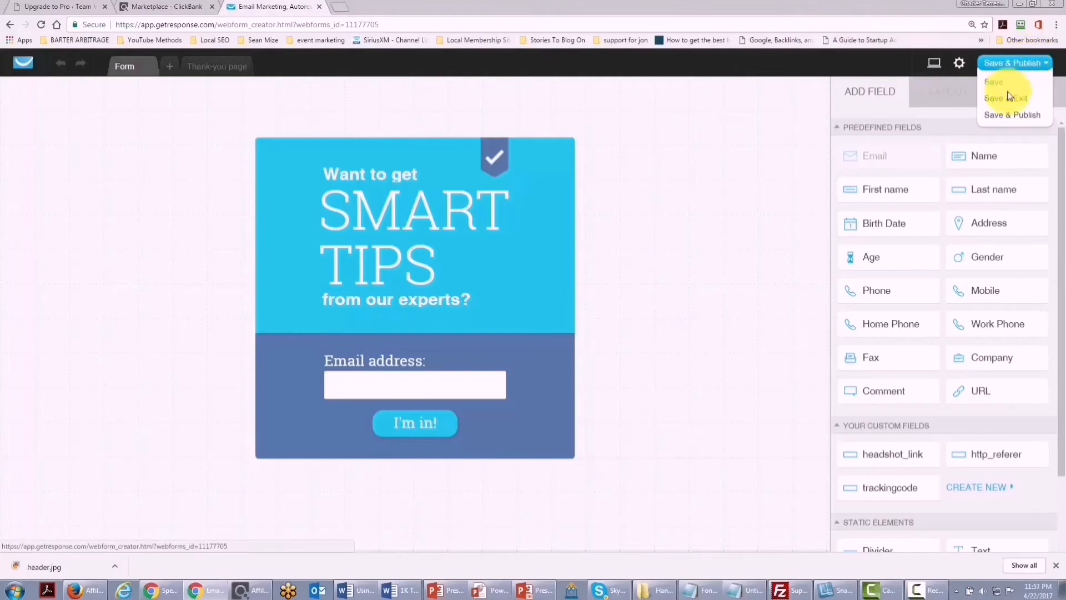
click(1011, 115)
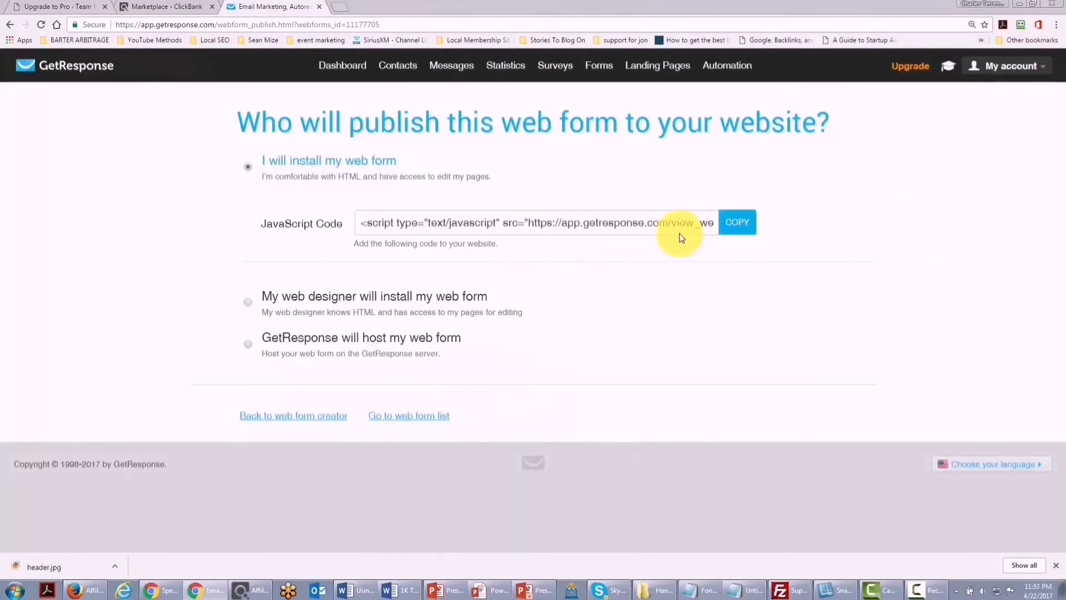
click(444, 223)
right_click(445, 225)
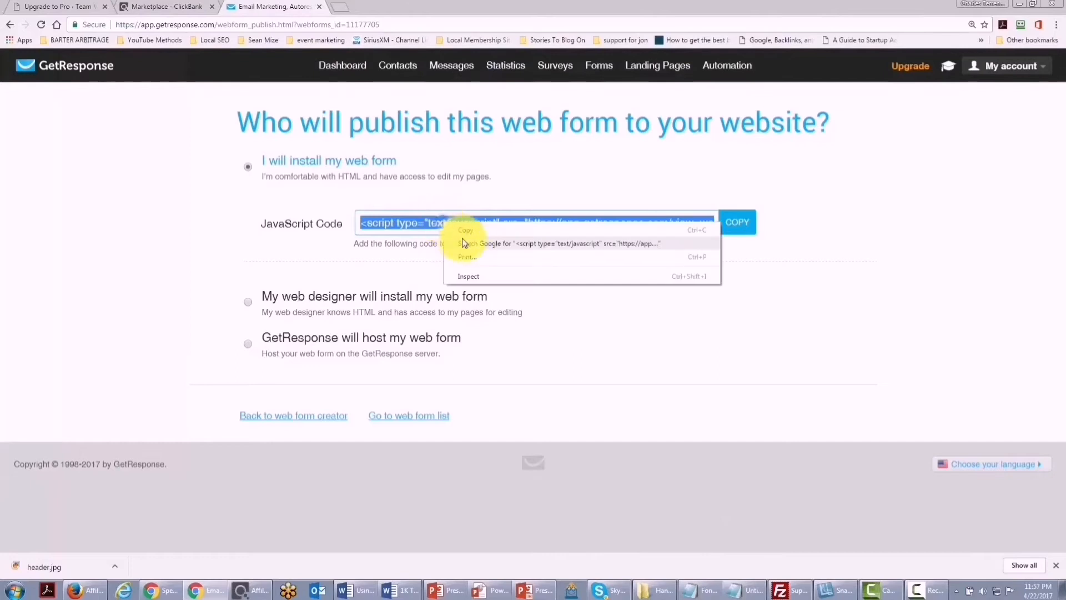
click(471, 233)
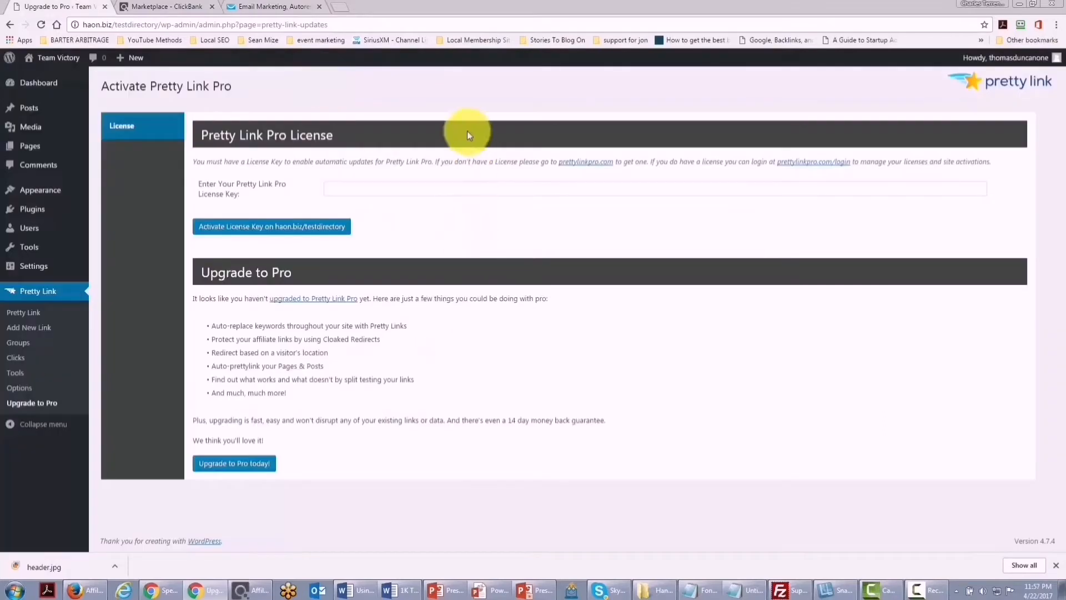
- In the WordPress widgets, add a Text widget to the Sidebar above About This Site and paste the copied GetResponse form script as its content
mouse_move(40, 196)
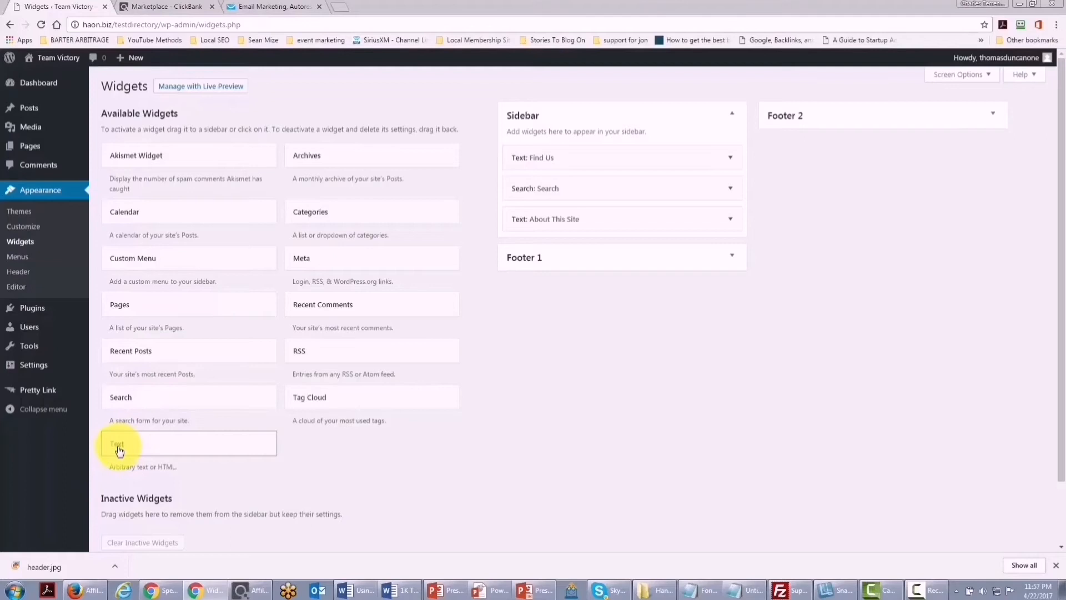
drag(120, 450, 539, 228)
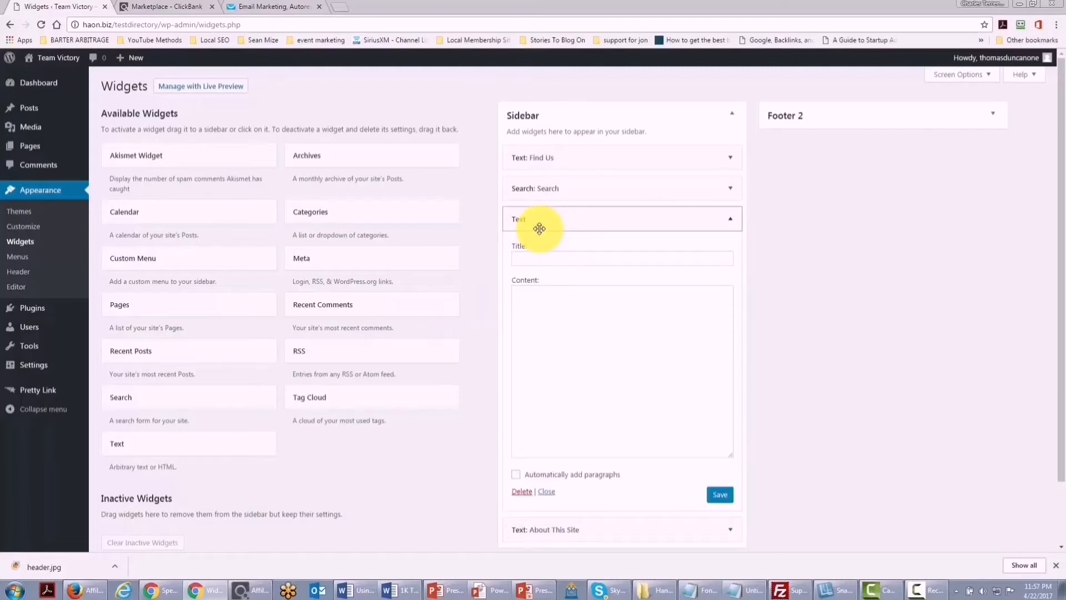
click(688, 394)
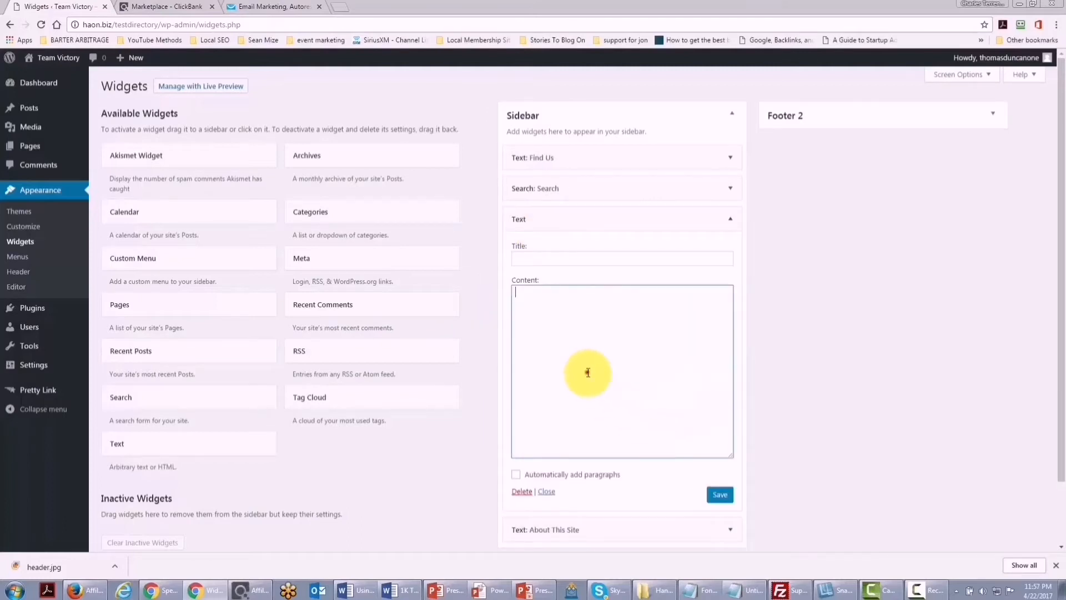
text(<script type="text/javascript" src="https://app.getresponse.com/view_webform_v2.js?u=ByuP&webforms_id=11177705"></script>)
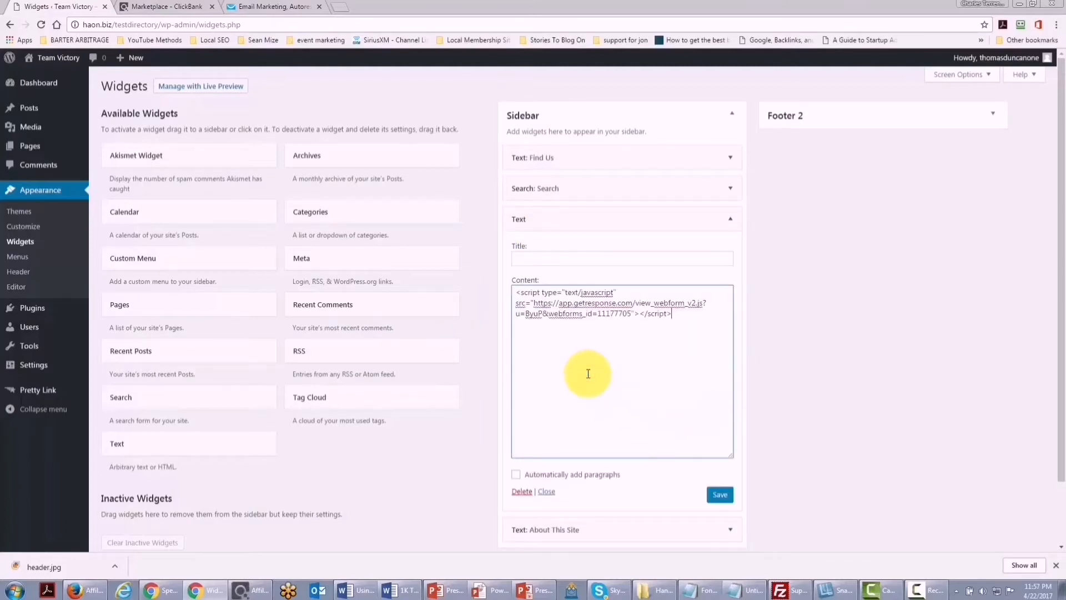
- Title the new Text widget "Sign Up For Our Content", save it, and view the opt-in form beside the published post
click(562, 256)
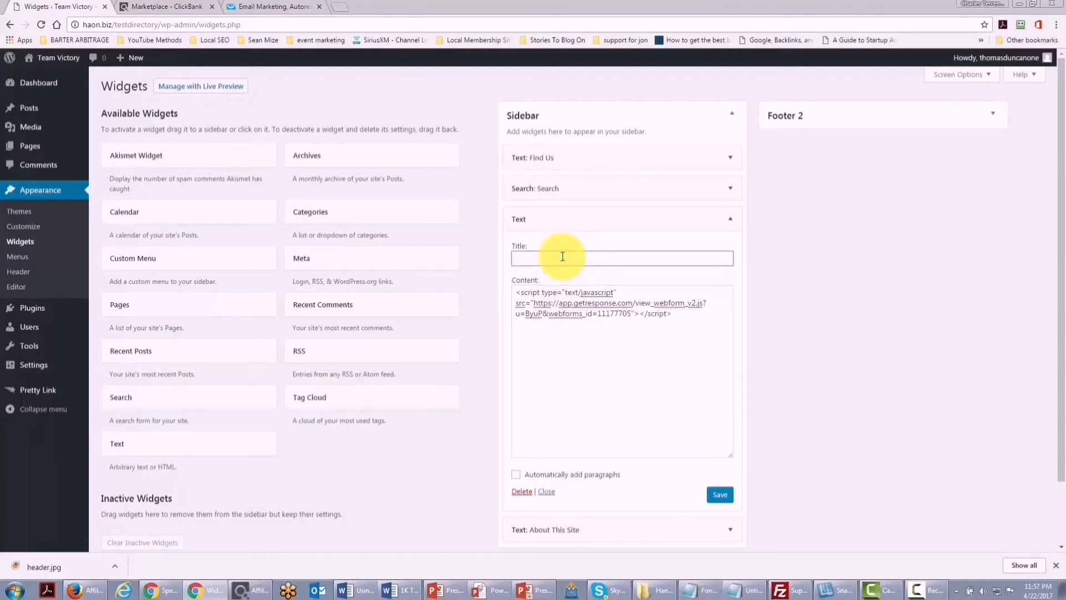
text(Sign Up For Our Content)
click(593, 420)
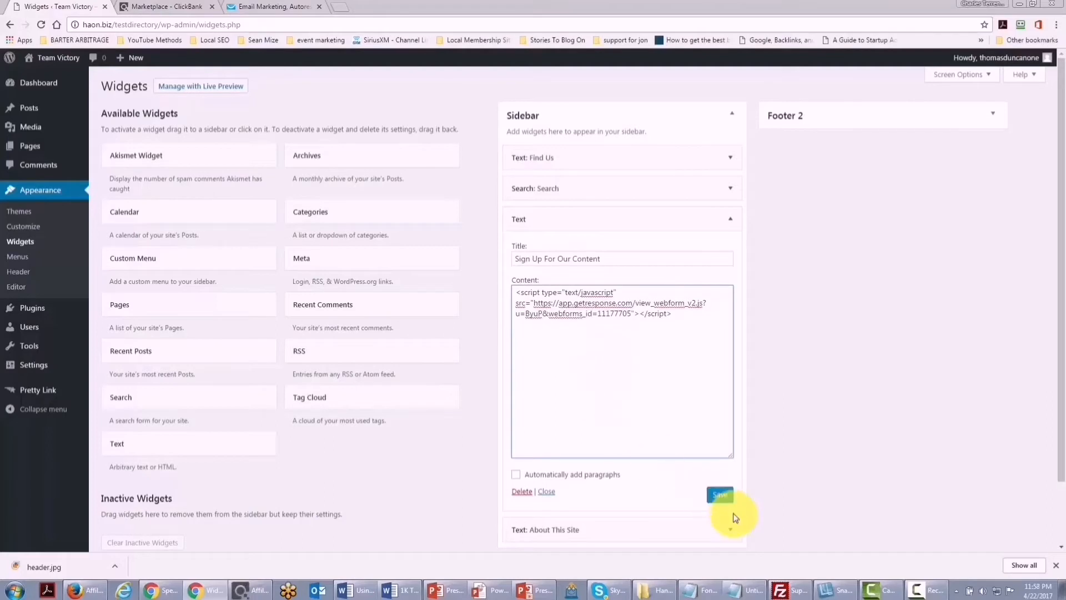
click(719, 497)
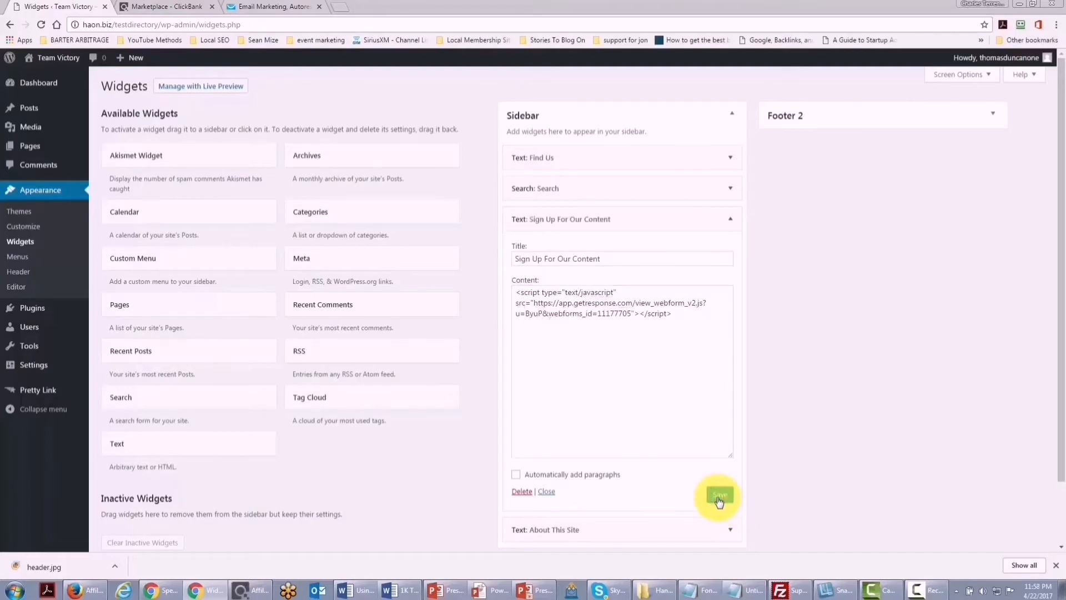
click(546, 492)
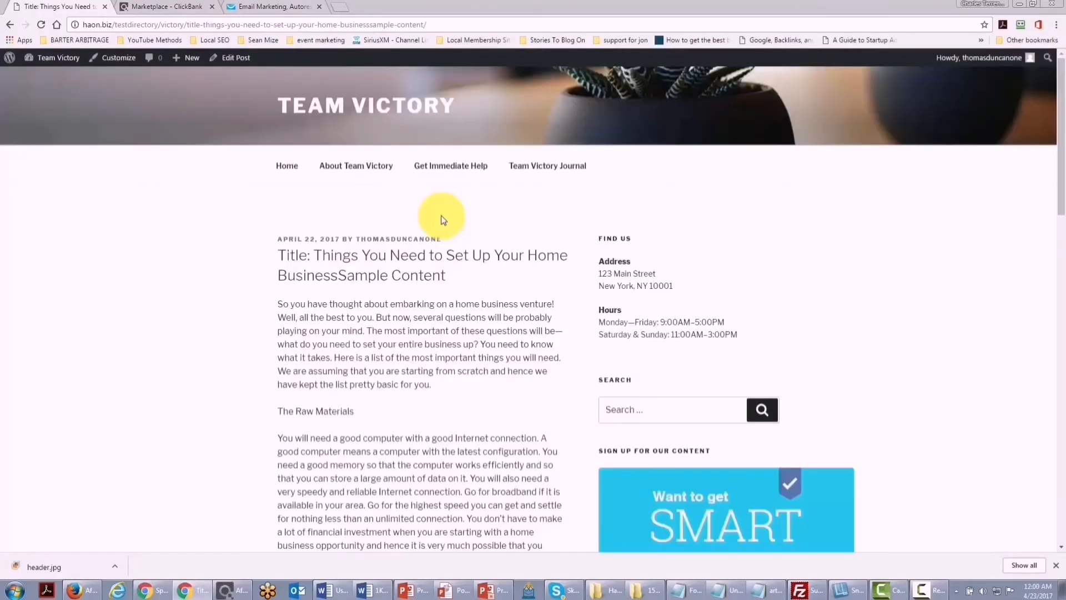
scroll(503, 327, down, 4)
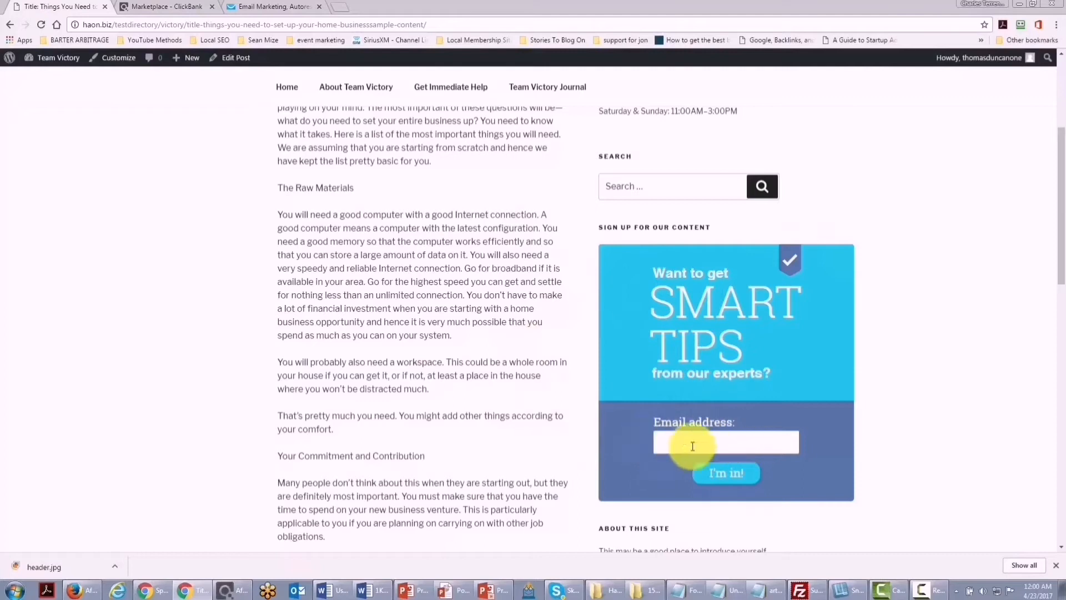
scroll(729, 438, up, 2)
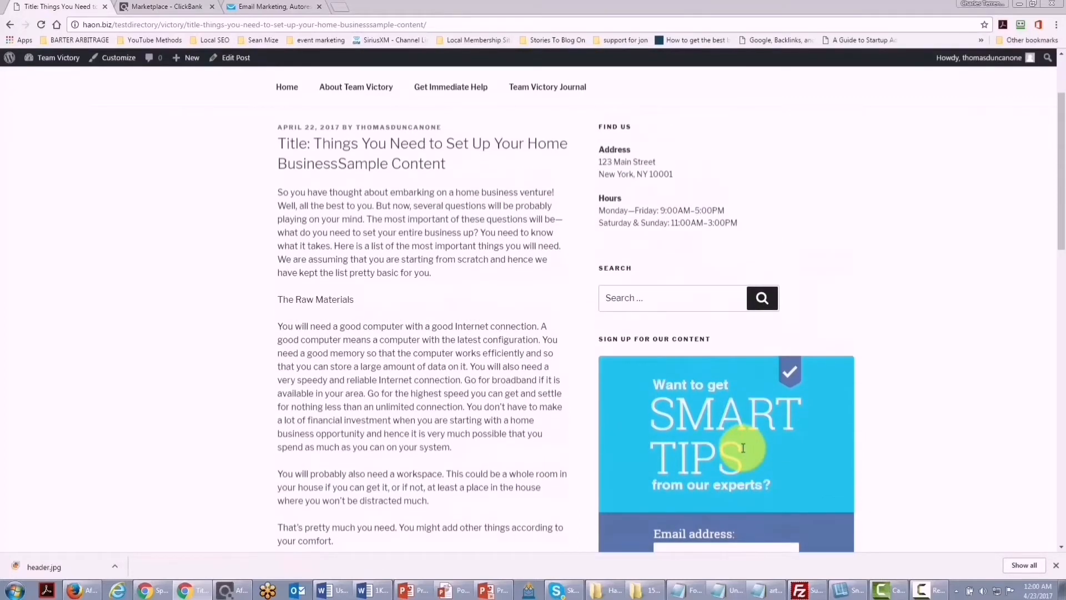
scroll(743, 448, up, 1)
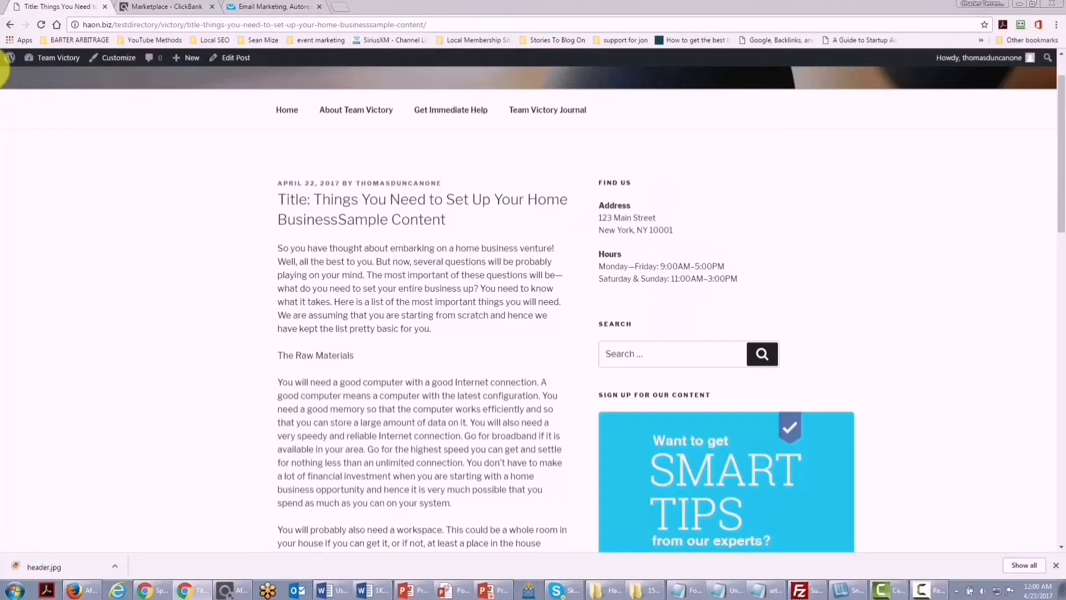
- Reopen the site's widgets, move About This Site to the top of the Sidebar, and delete the Search widget
mouse_move(43, 67)
click(44, 110)
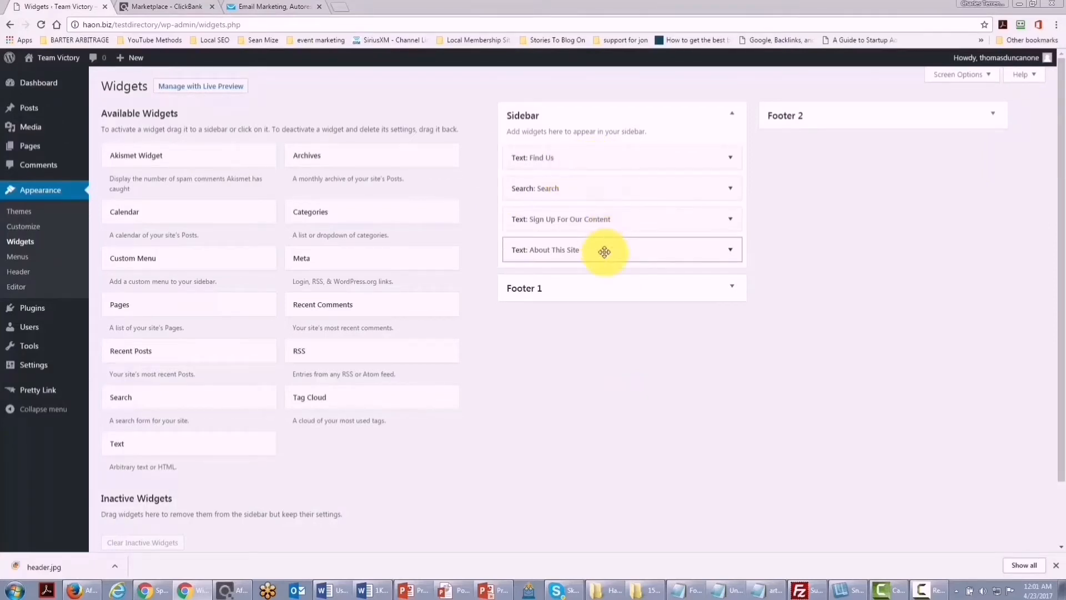
drag(604, 252, 608, 158)
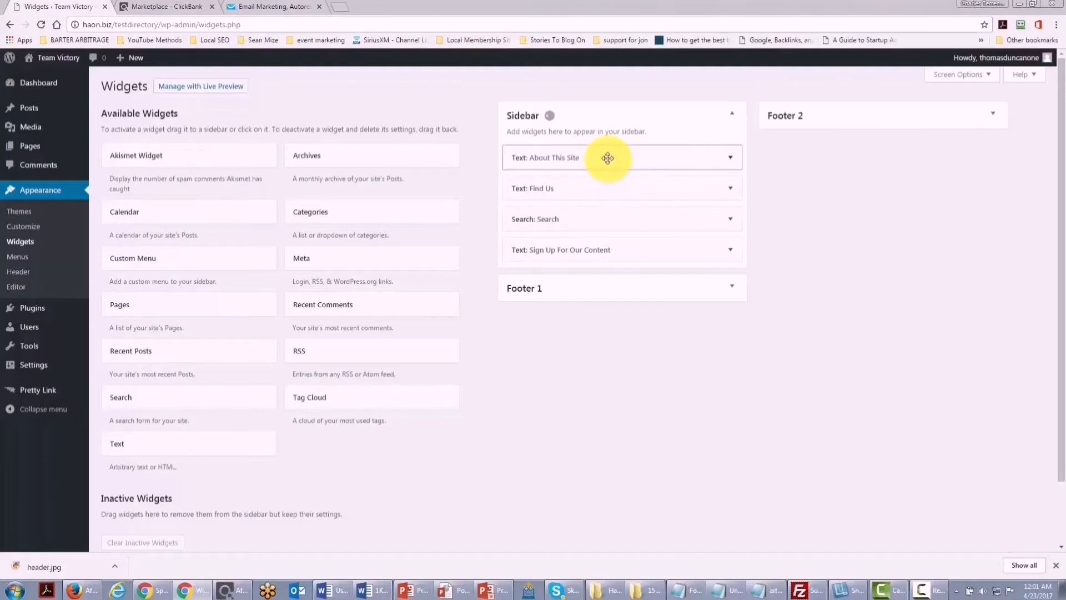
click(730, 219)
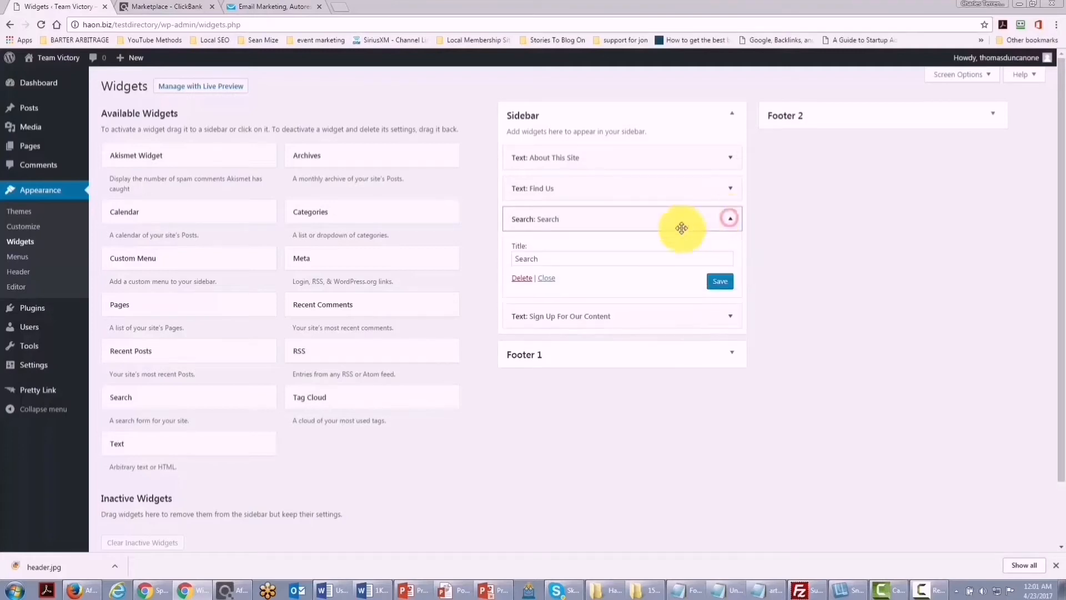
click(524, 279)
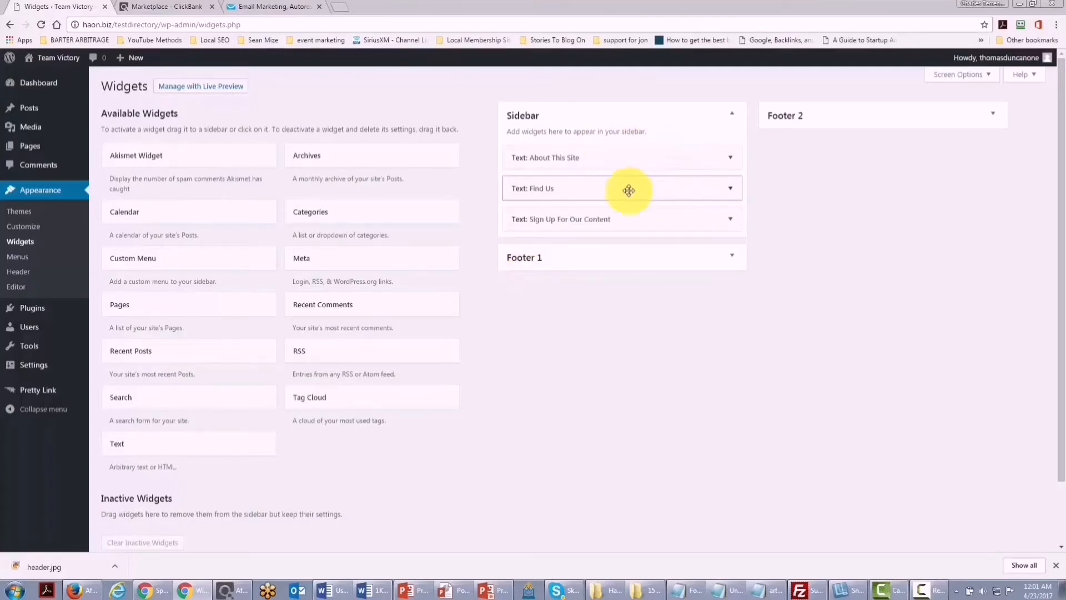
- Move the Sign Up For Our Content widget to the top of the Sidebar and delete the Find Us widget
click(730, 219)
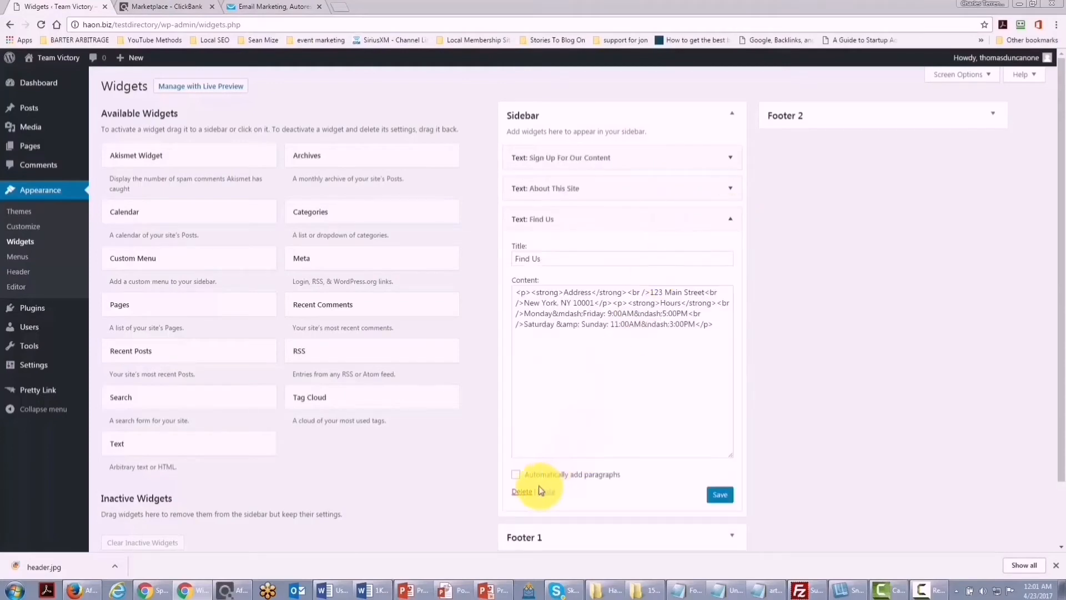
click(523, 492)
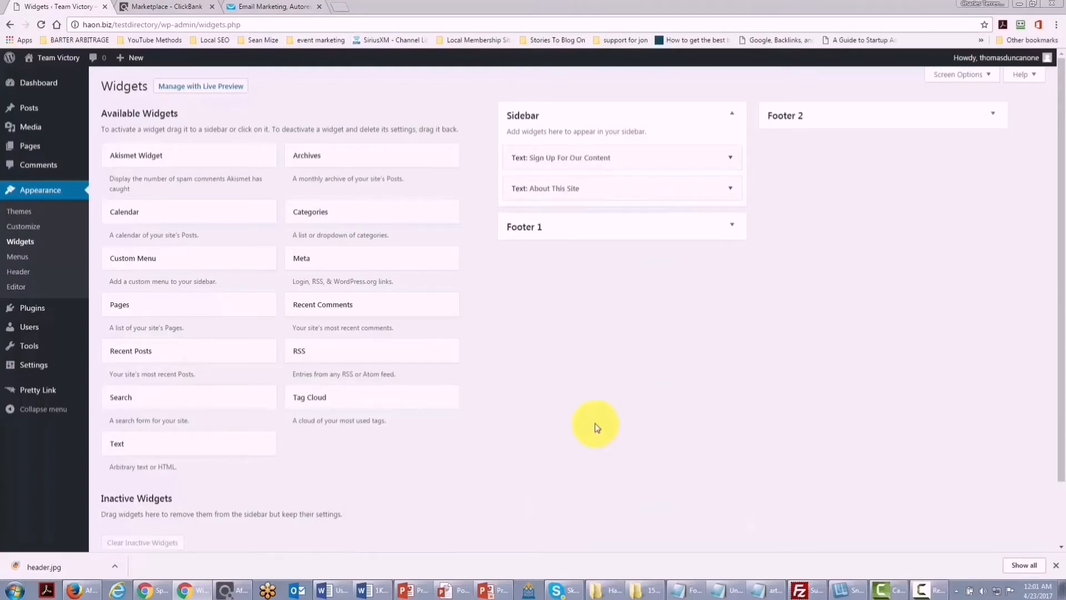
scroll(531, 425, down, 2)
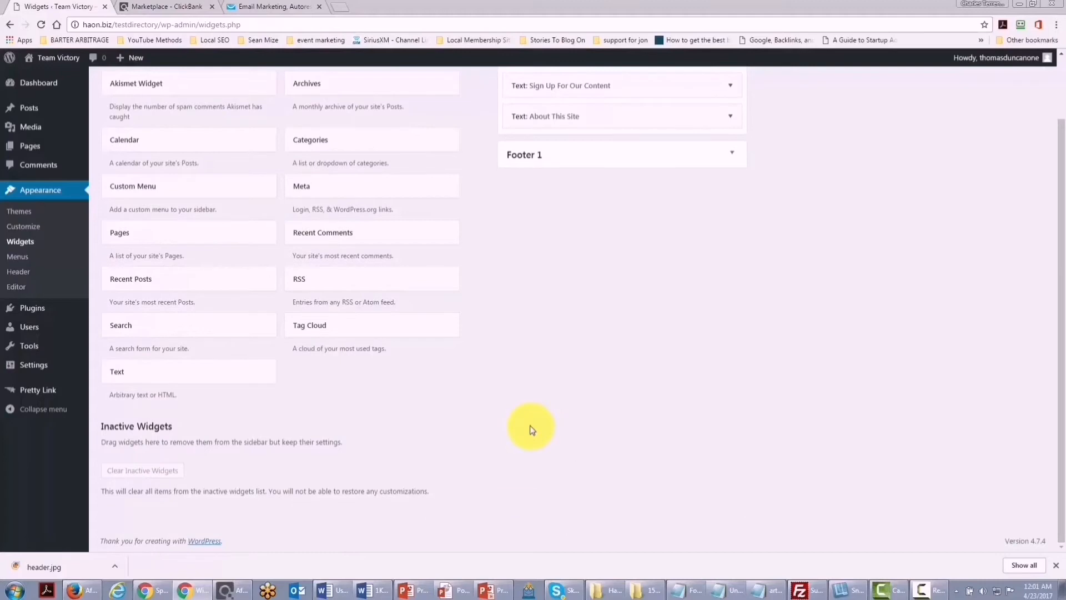
scroll(531, 429, up, 2)
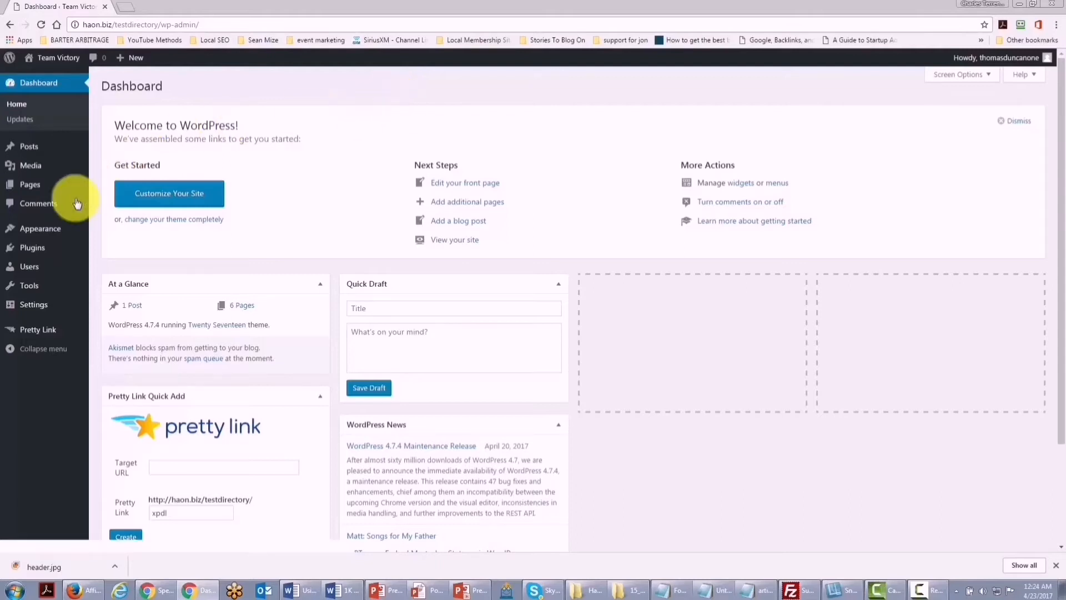
- Open the administrator's user profile, replace the nickname with the person's full name, and update the profile
click(114, 267)
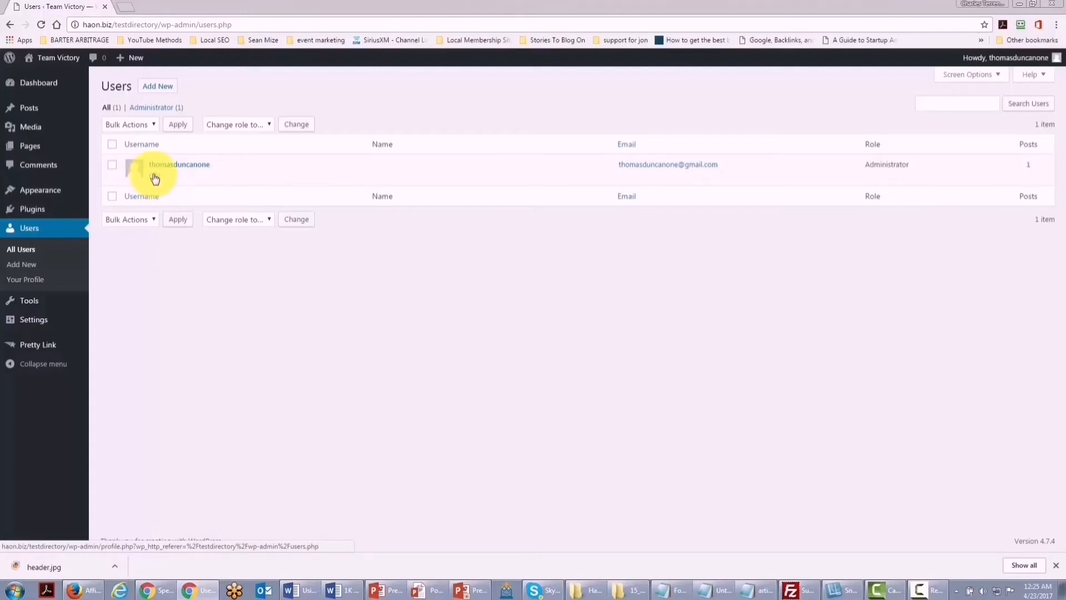
click(155, 178)
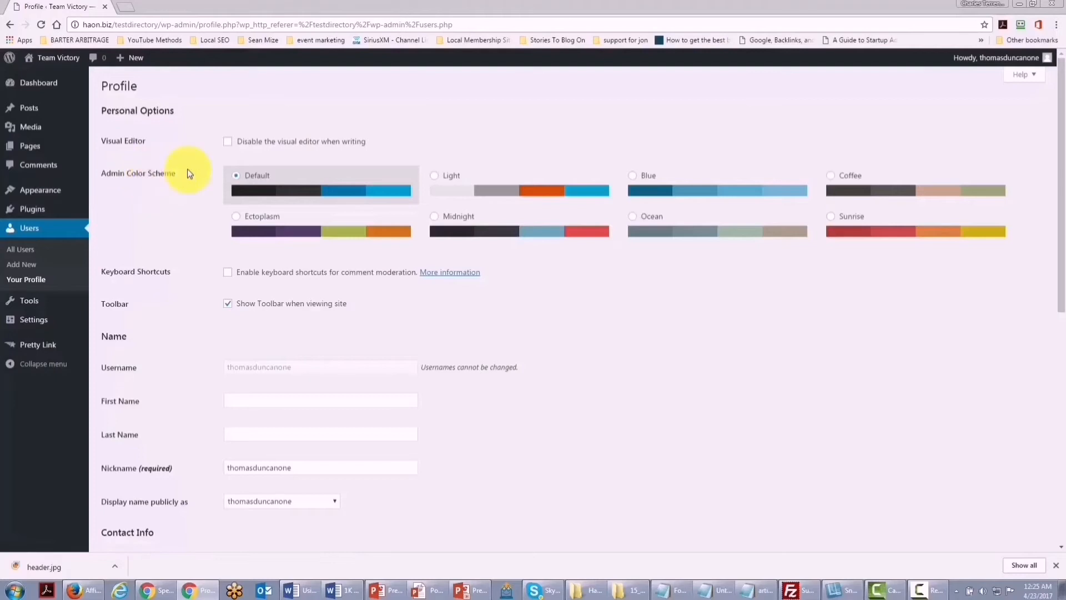
scroll(331, 292, down, 1)
scroll(331, 293, down, 1)
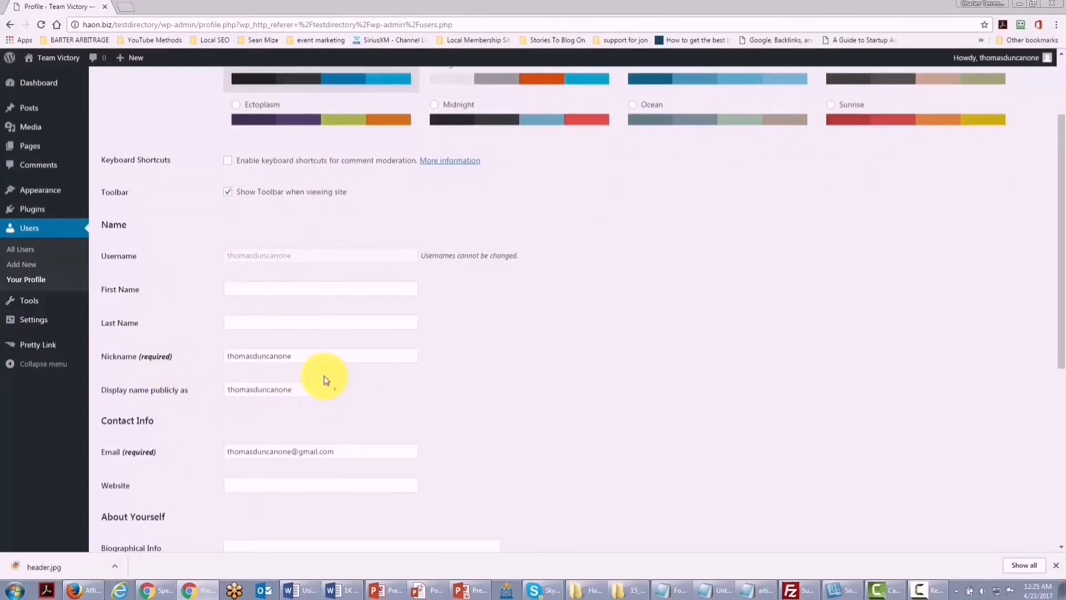
scroll(431, 391, up, 1)
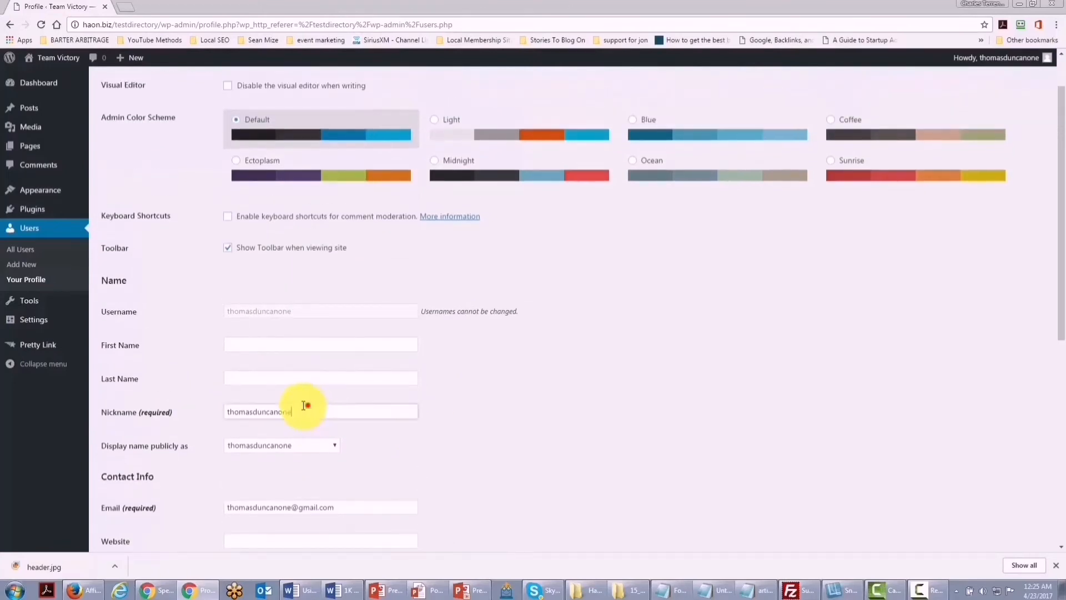
drag(307, 410, 211, 405)
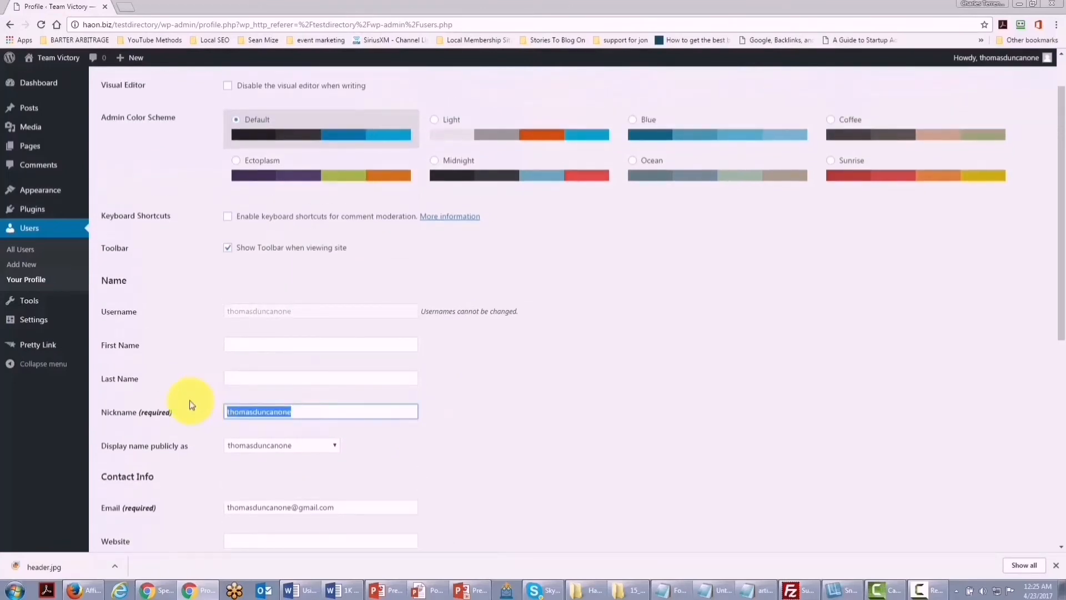
text(Thomas Duncan)
scroll(409, 397, down, 2)
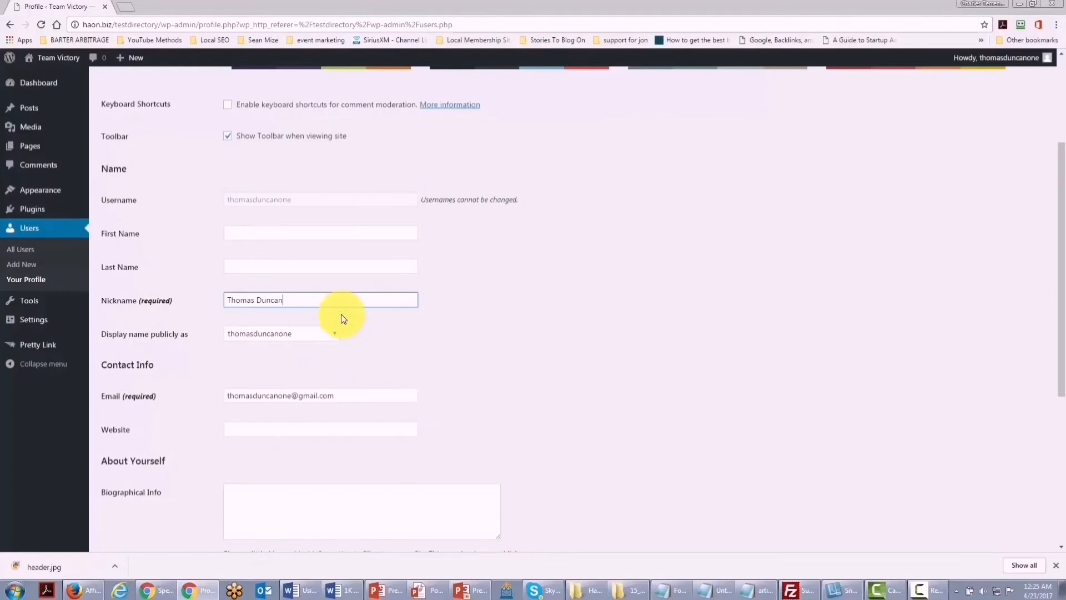
scroll(274, 405, down, 3)
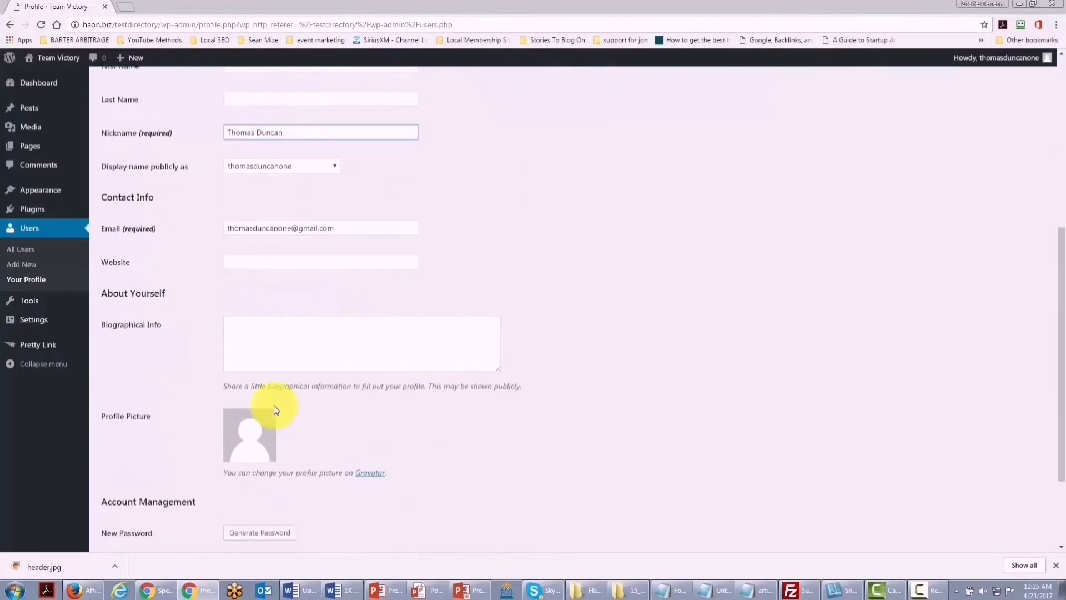
scroll(274, 405, down, 2)
click(131, 494)
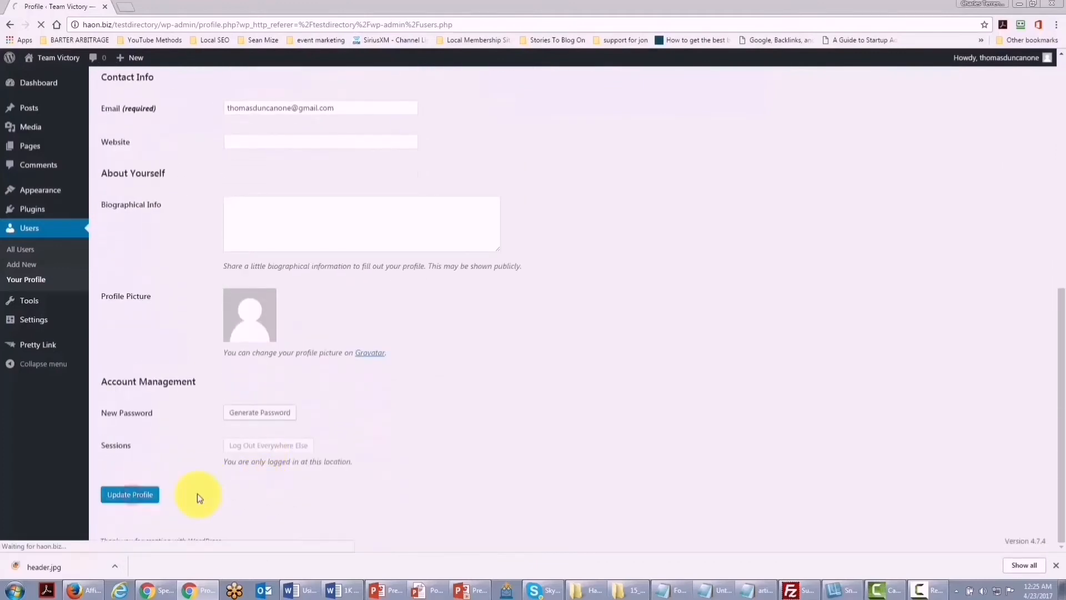
- Set the publicly displayed name to the new full-name nickname and update the profile again
scroll(488, 455, down, 1)
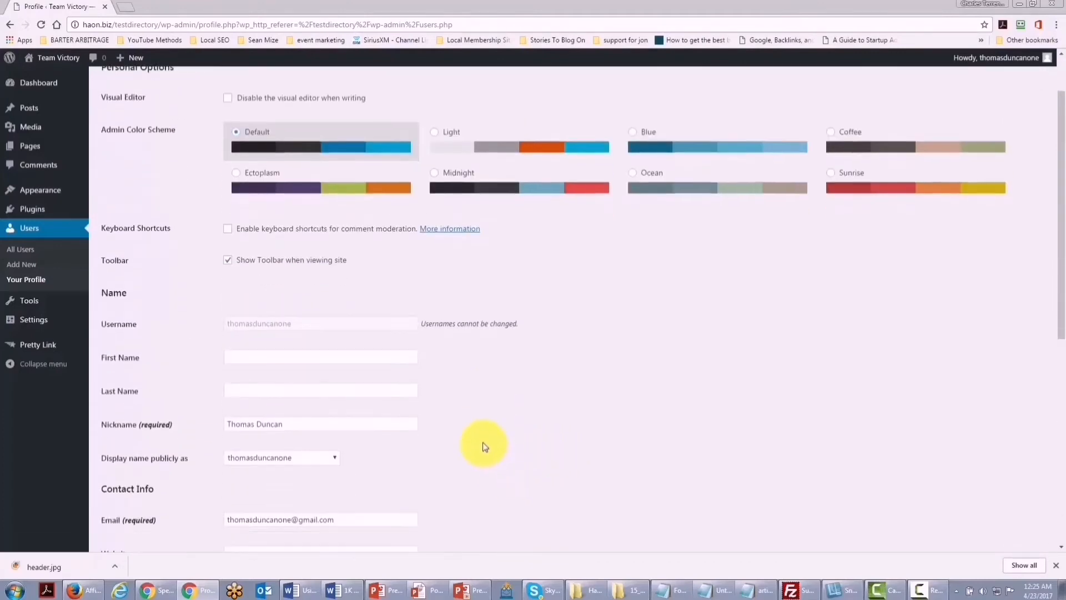
scroll(484, 446, down, 1)
click(321, 417)
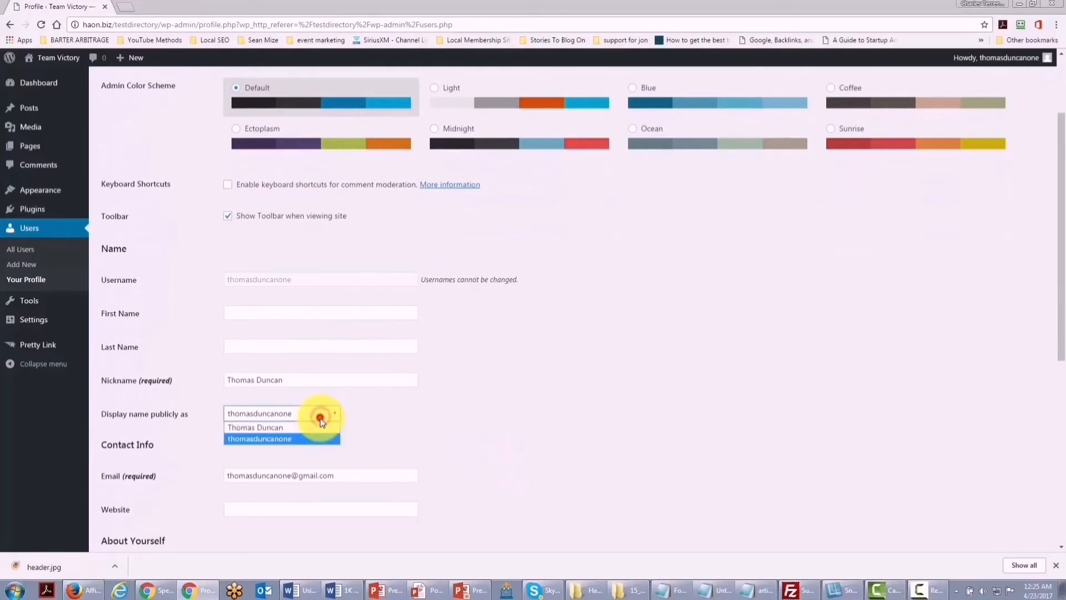
click(304, 427)
scroll(478, 440, down, 1)
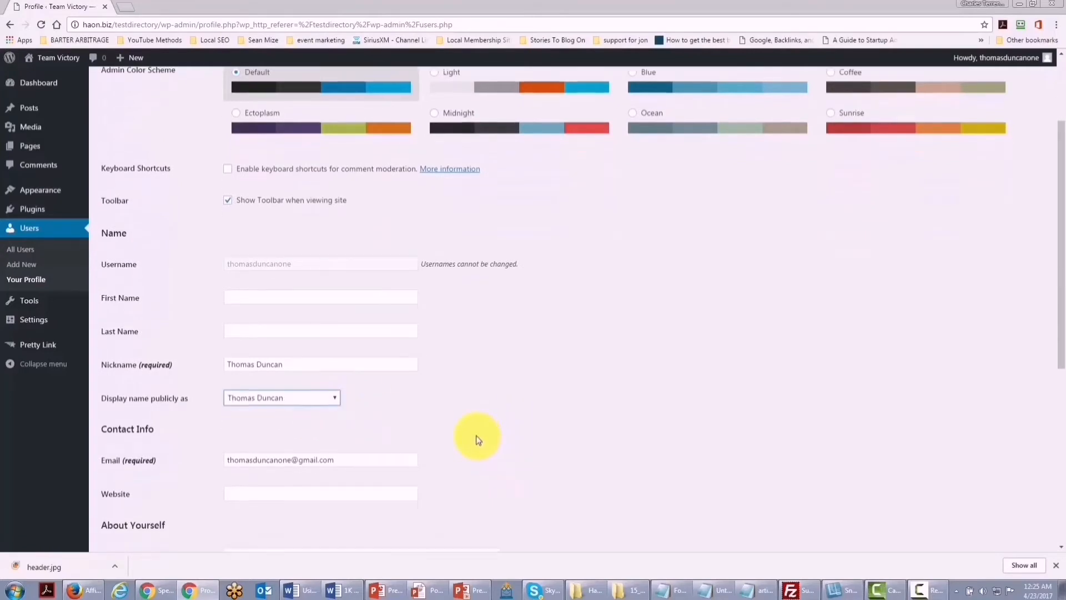
scroll(477, 439, down, 5)
click(140, 527)
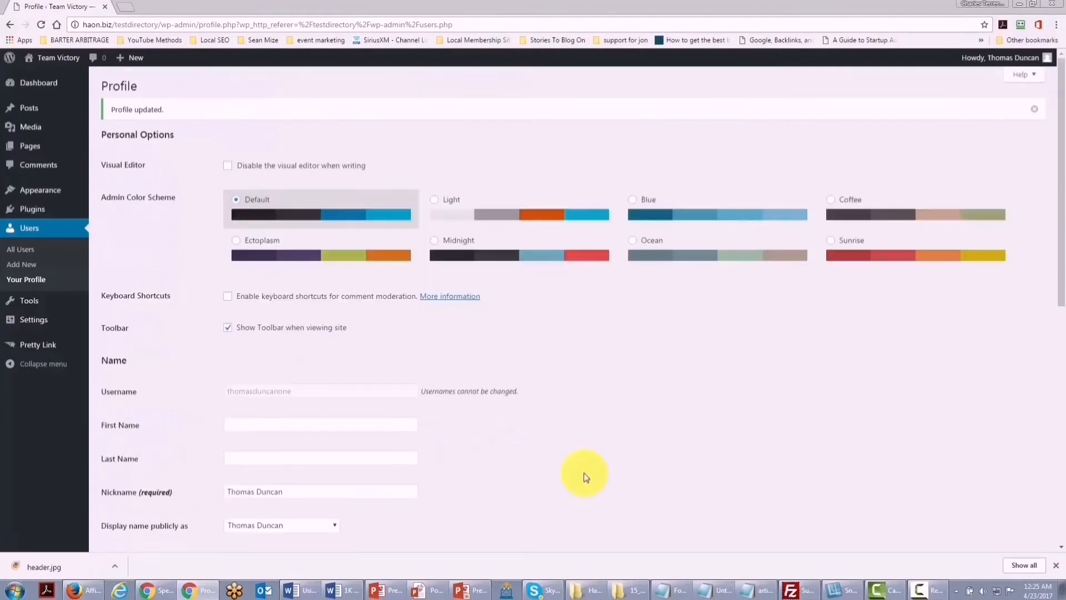
- Create a new user account with a username, e-mail, first name and last name, using the Subscriber role
scroll(584, 473, down, 1)
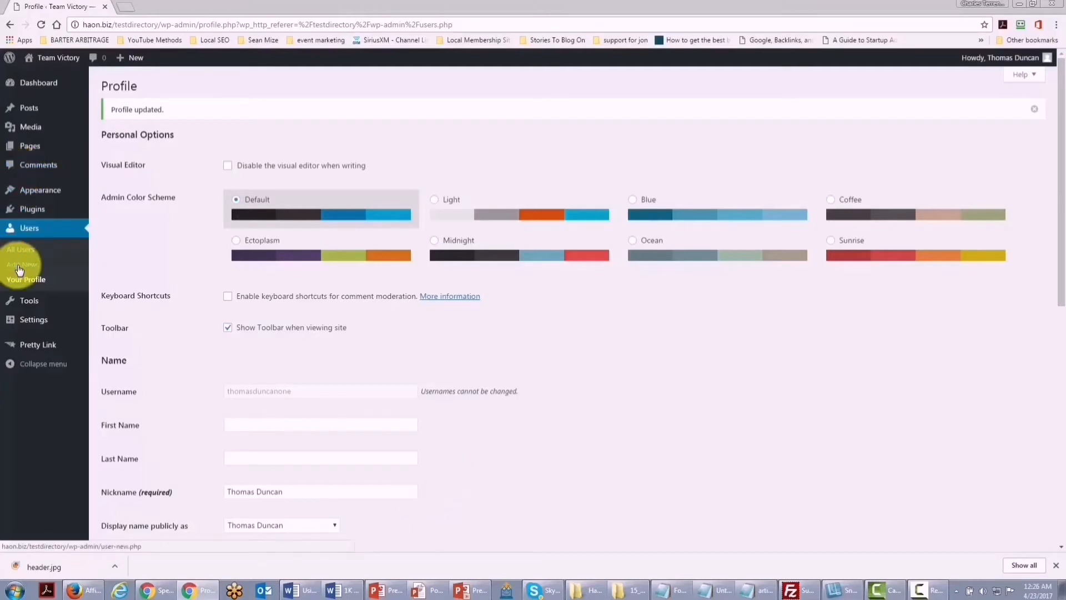
click(18, 269)
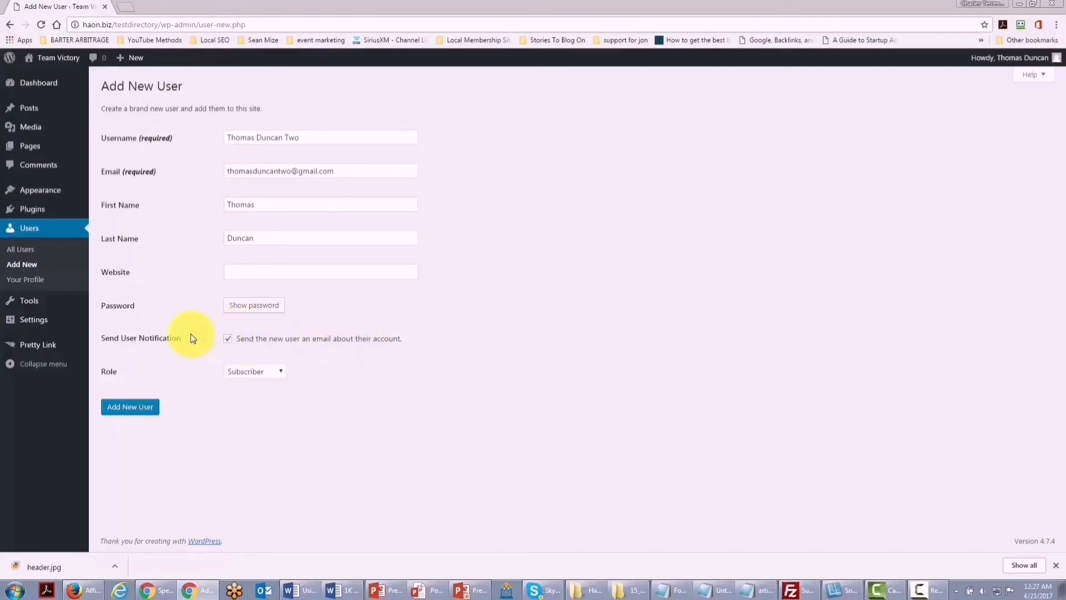
click(280, 376)
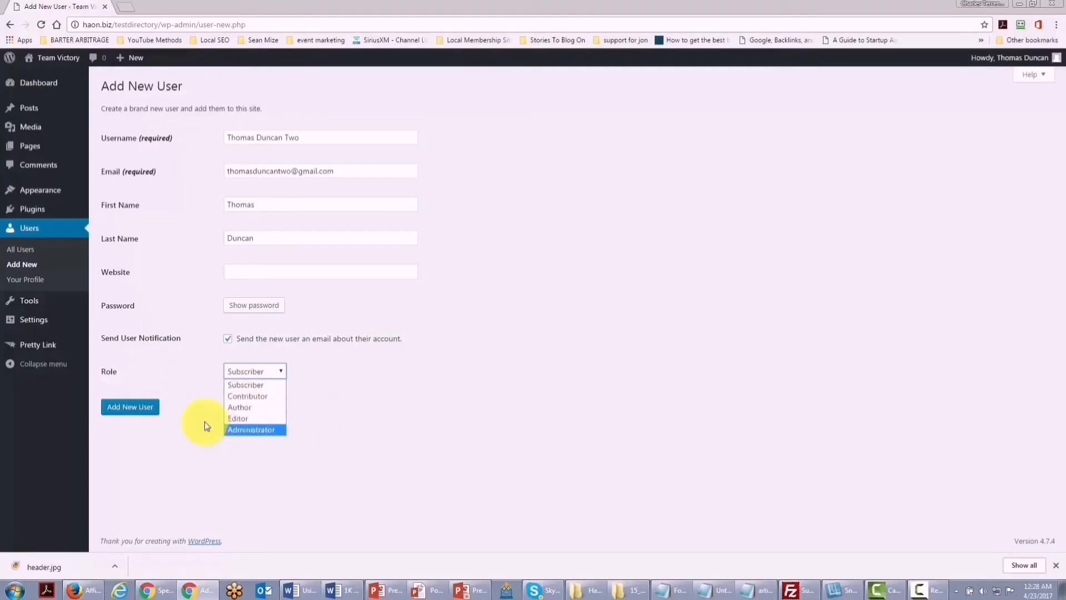
click(137, 413)
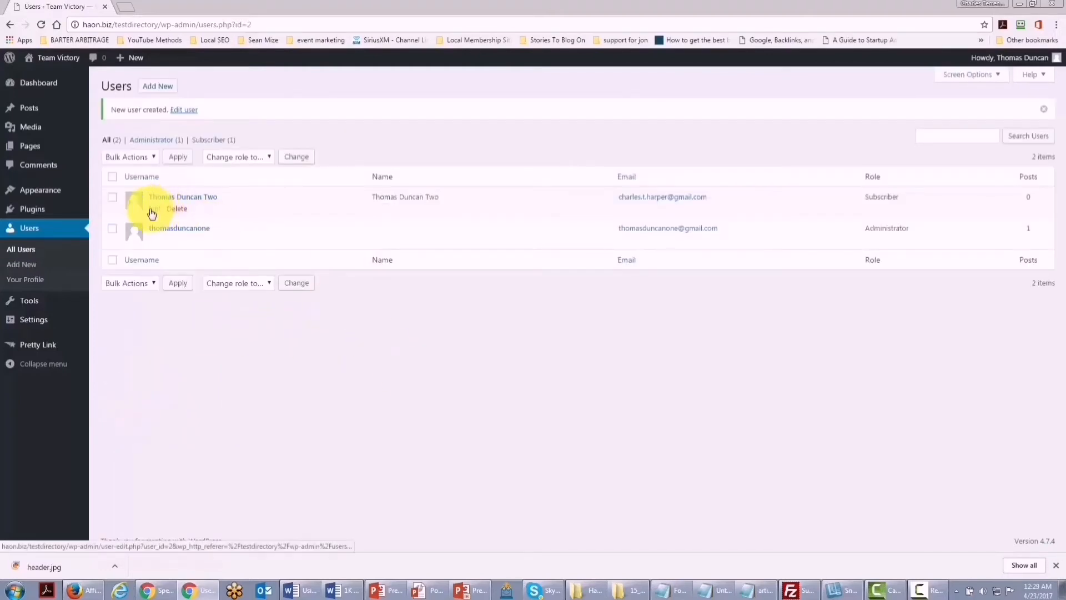
- Open the newly created user for editing and review the roles that can be assigned
click(154, 211)
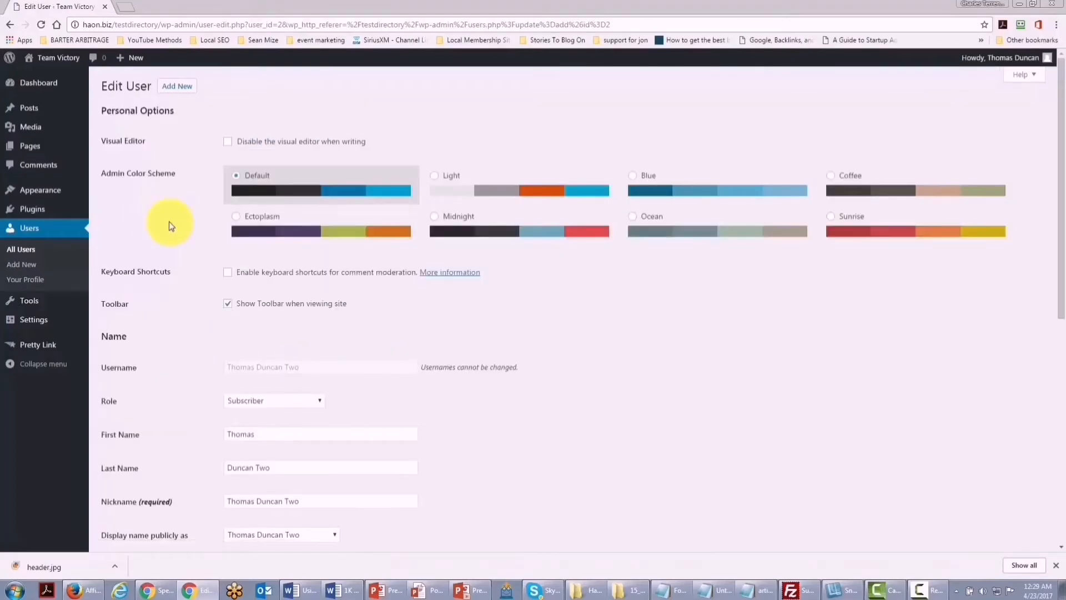
click(290, 402)
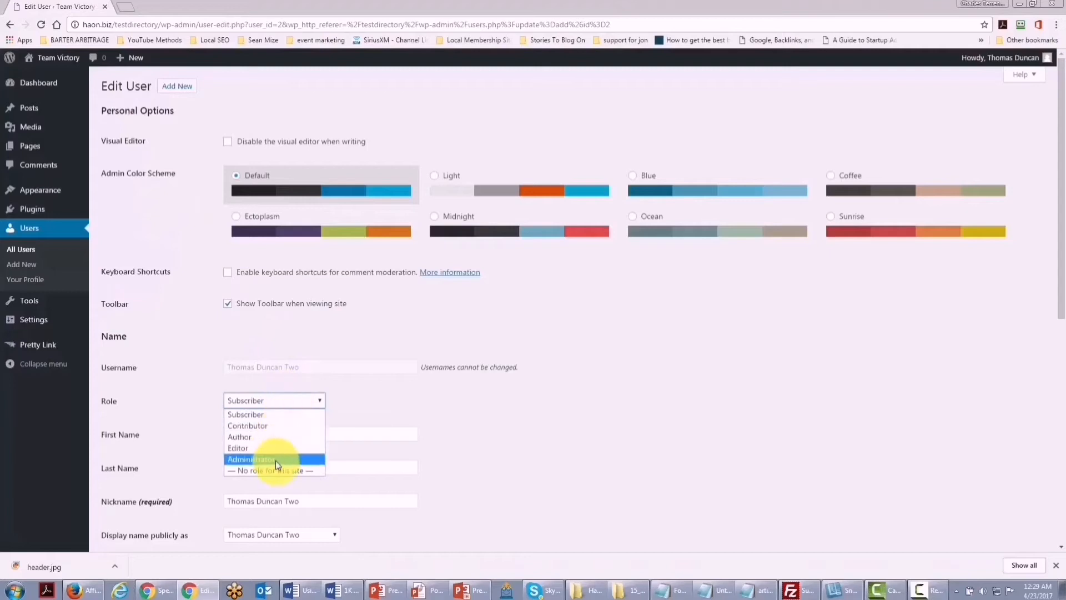
click(292, 378)
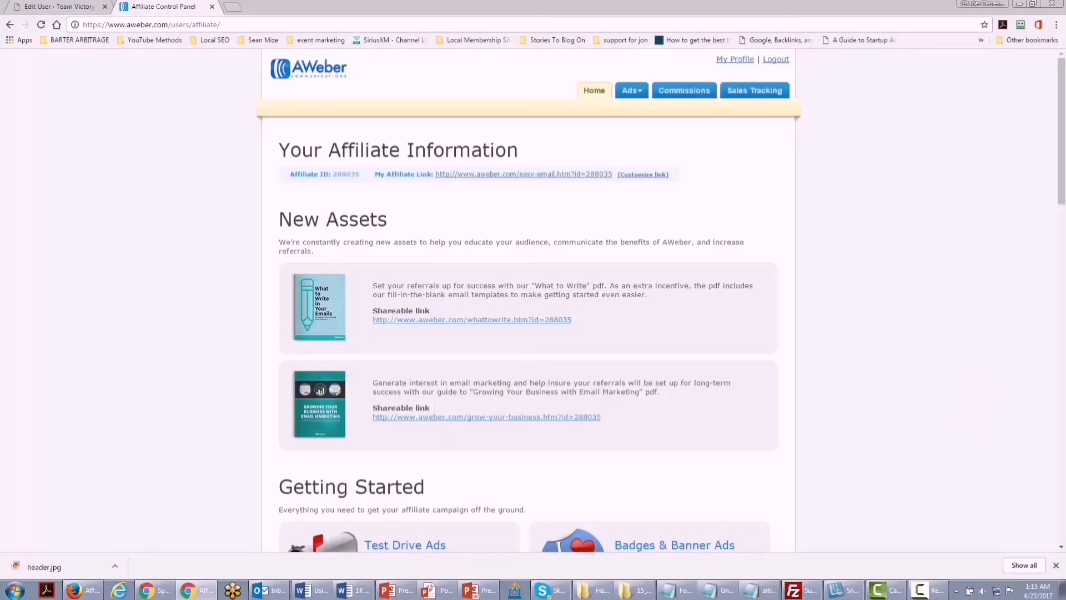
- Open the Video Ads page in the AWeber affiliate site and look through the promotional videos and their embed codes
mouse_move(637, 95)
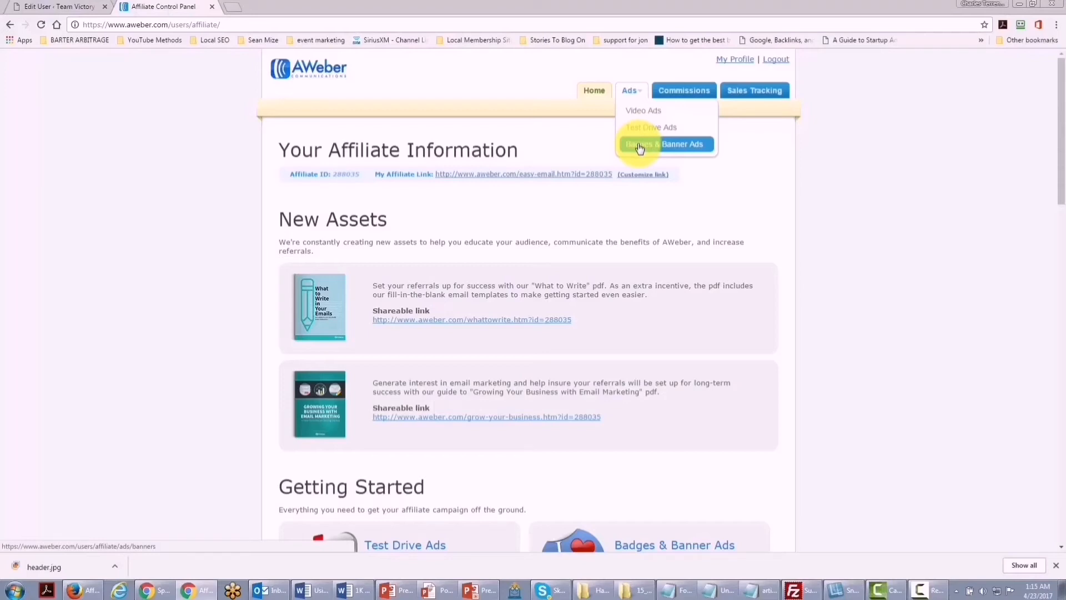
click(642, 114)
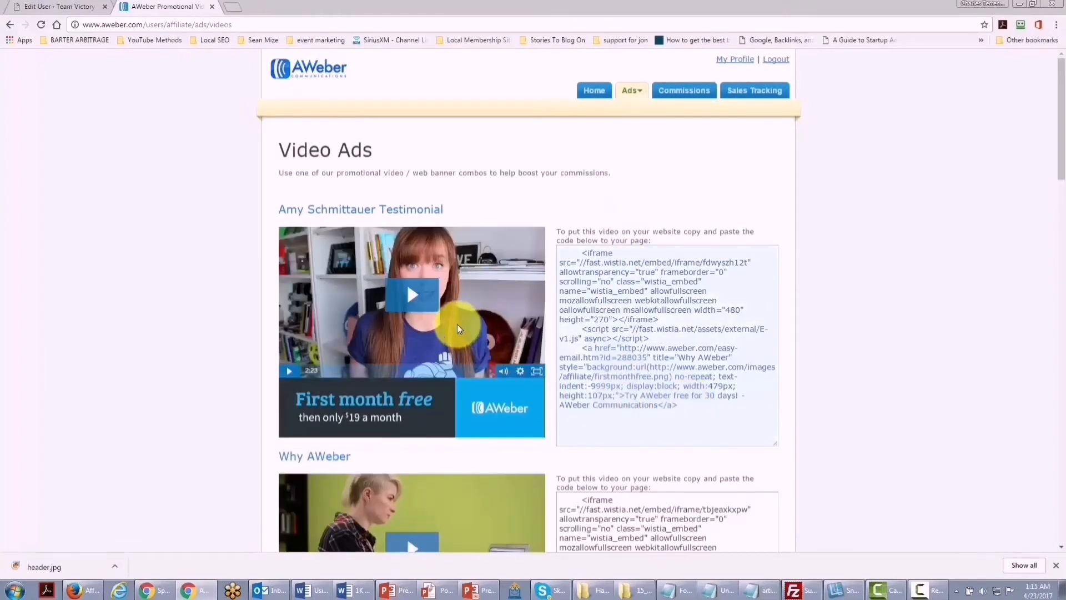
scroll(319, 333, down, 5)
scroll(334, 363, down, 4)
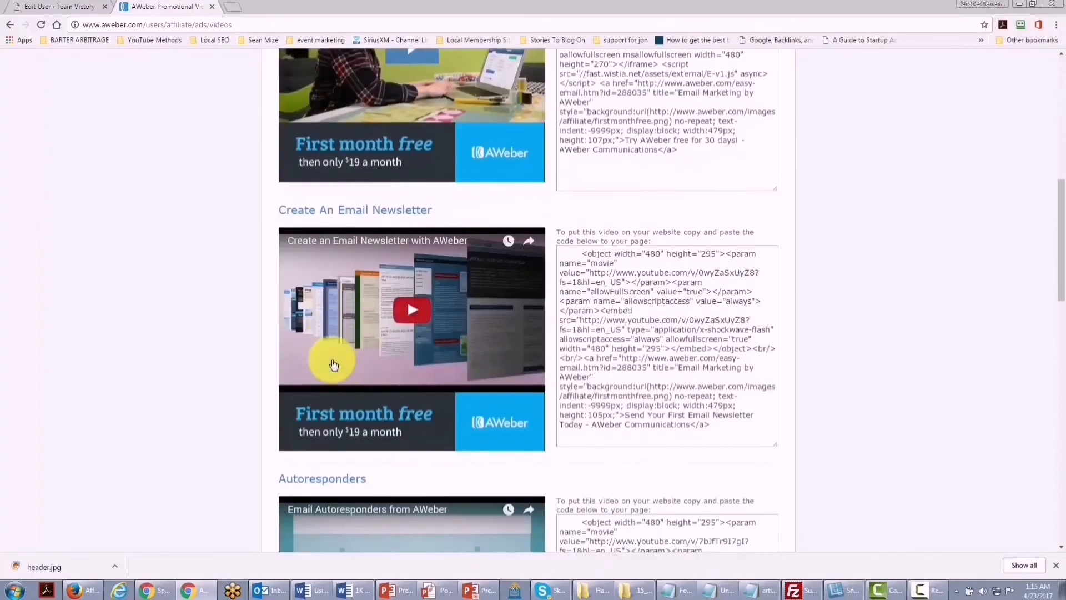
scroll(339, 362, up, 7)
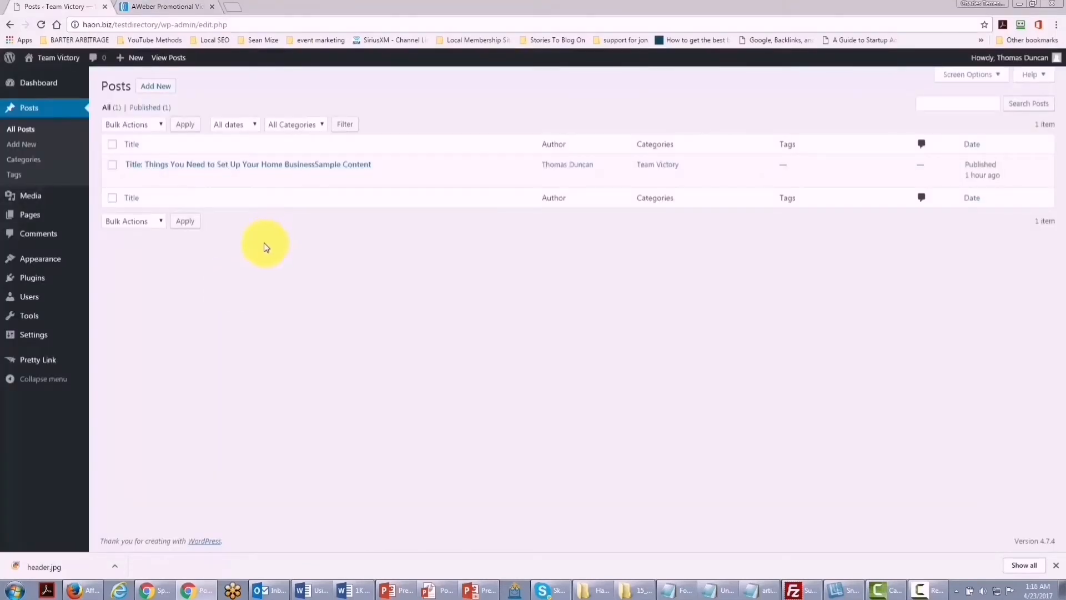
- Start a new WordPress post in the Text editor with the title Get An Autoresponder
click(156, 87)
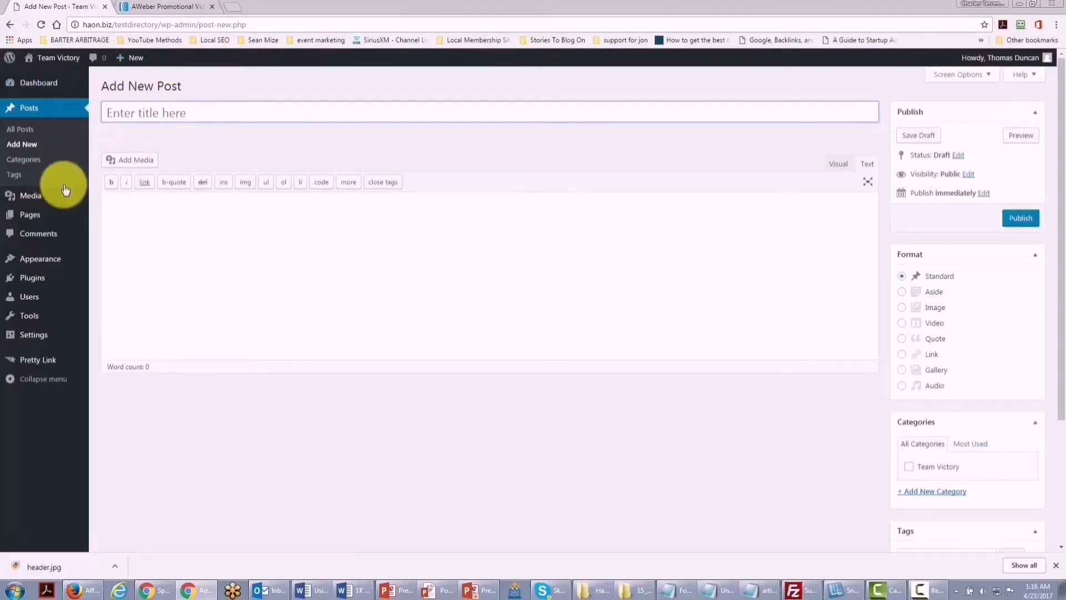
click(868, 165)
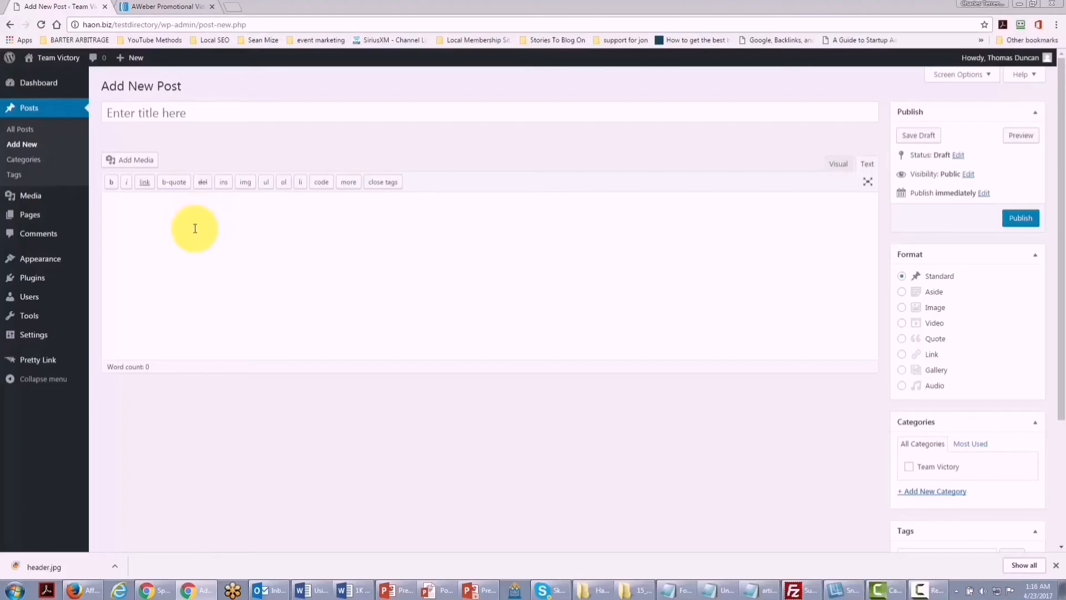
click(192, 123)
text(Get An Autoresponder)
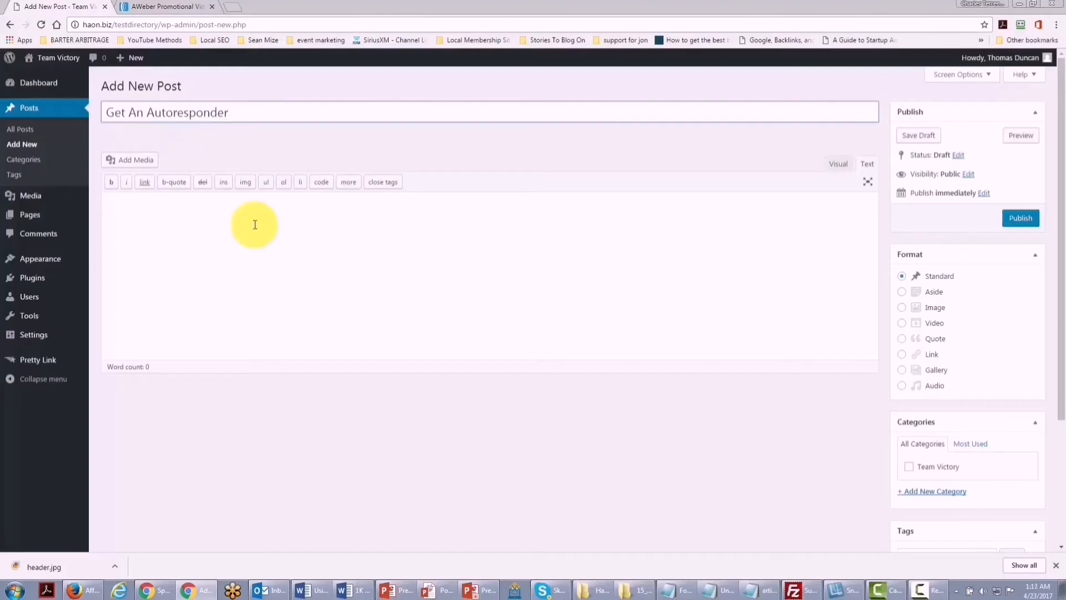
- Switch to AWeber's Video Ads page and copy the full embed code of the first testimonial video
click(186, 5)
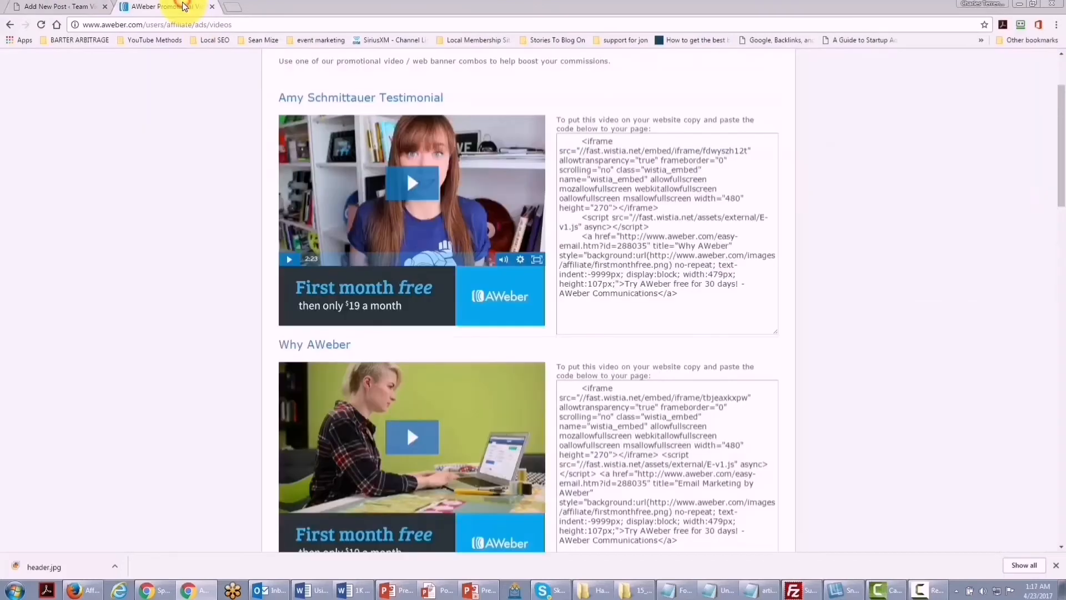
click(683, 293)
drag(677, 292, 571, 135)
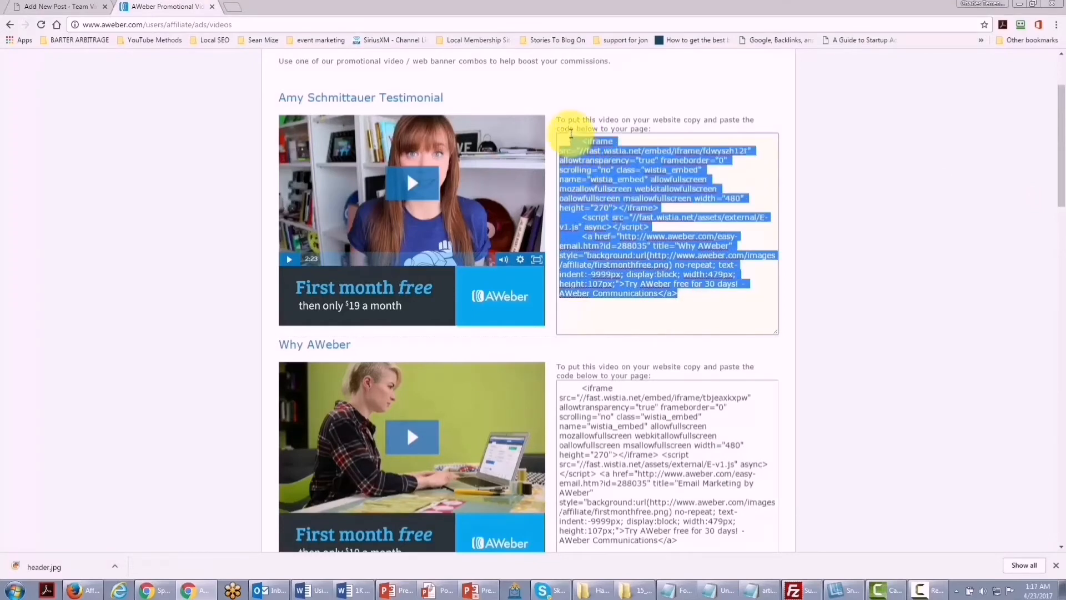
right_click(575, 151)
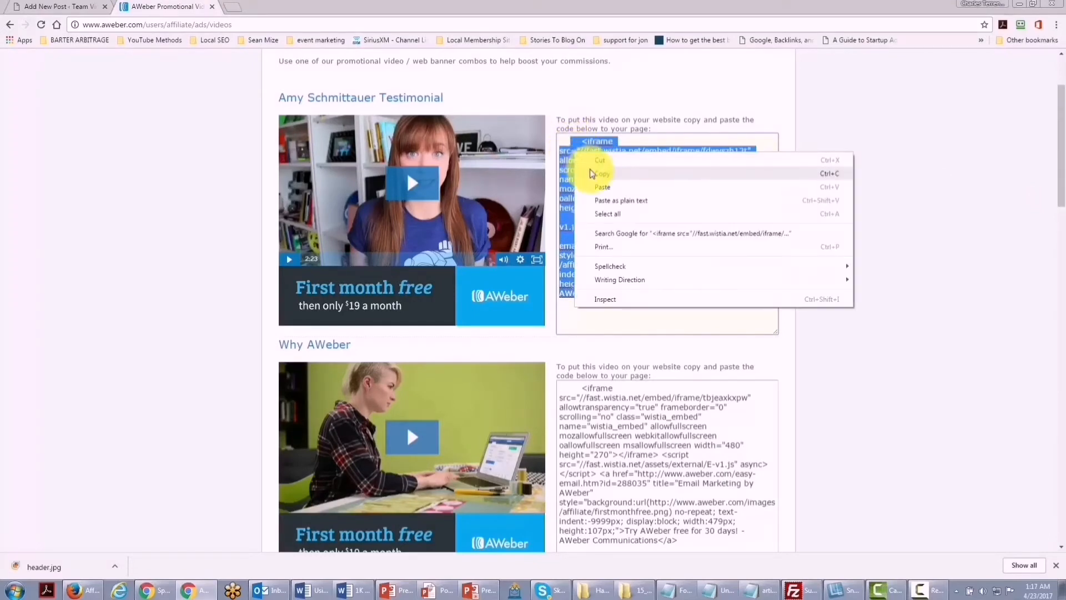
click(593, 171)
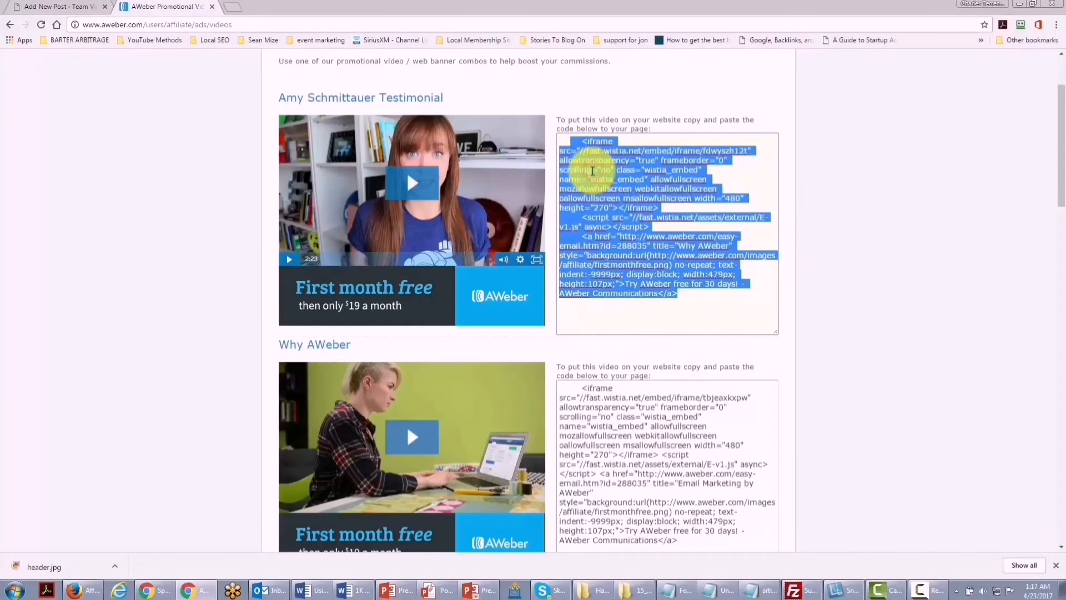
- Paste the copied video embed code into the body of the Get An Autoresponder post
click(55, 6)
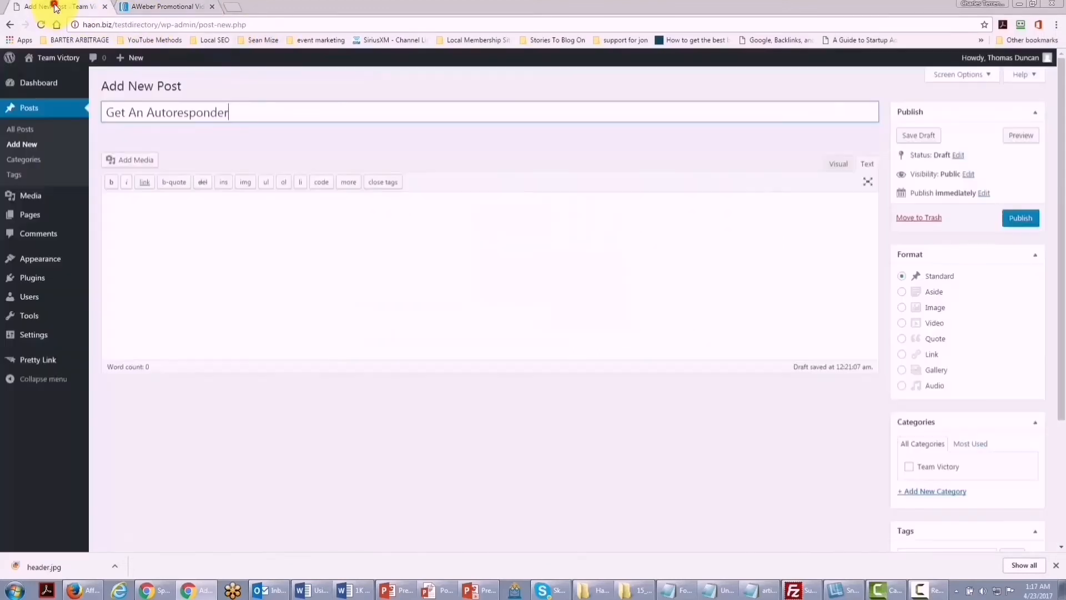
click(141, 210)
right_click(140, 210)
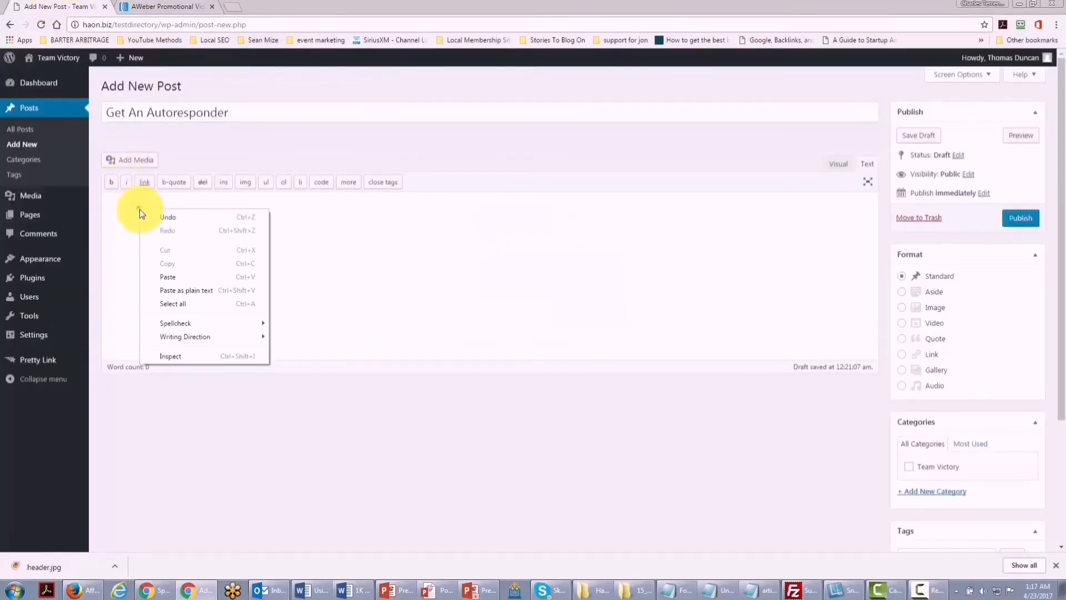
click(168, 277)
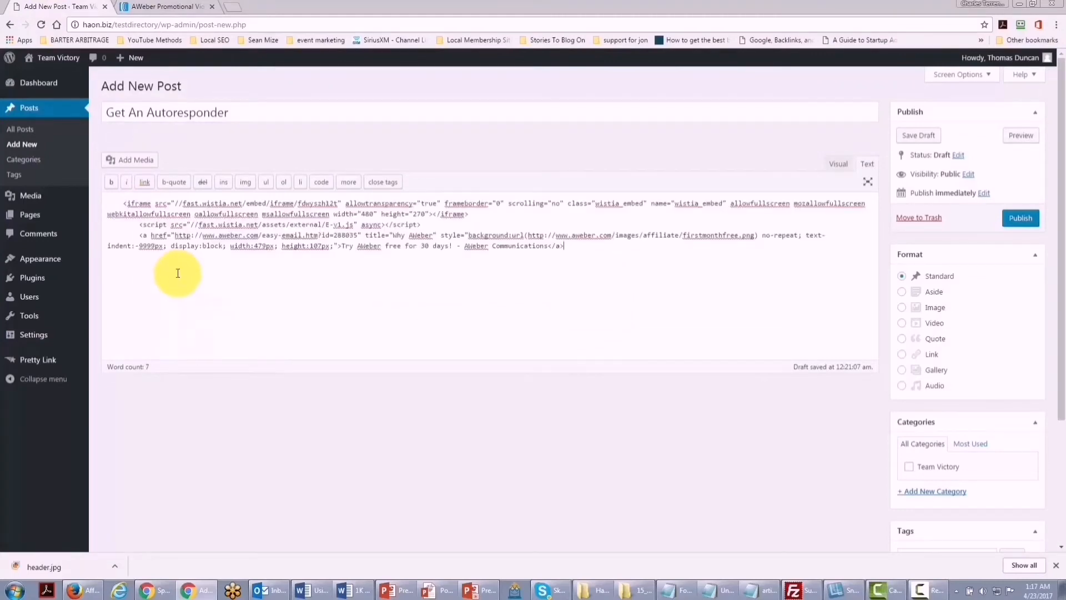
- Wrap the pasted embed code in <center> and </center> tags and publish the post
click(122, 202)
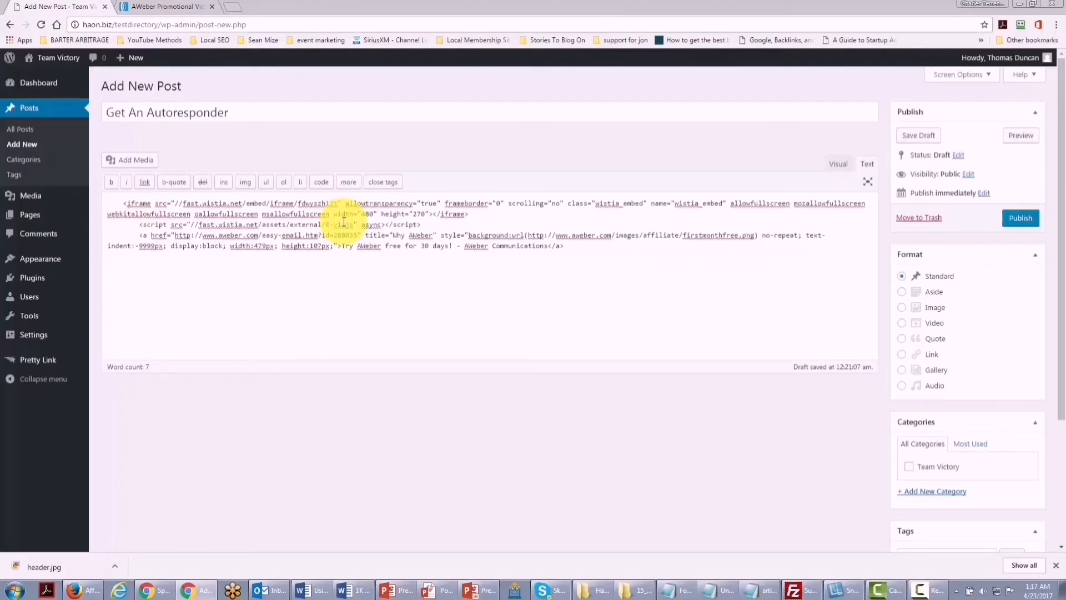
text(<)
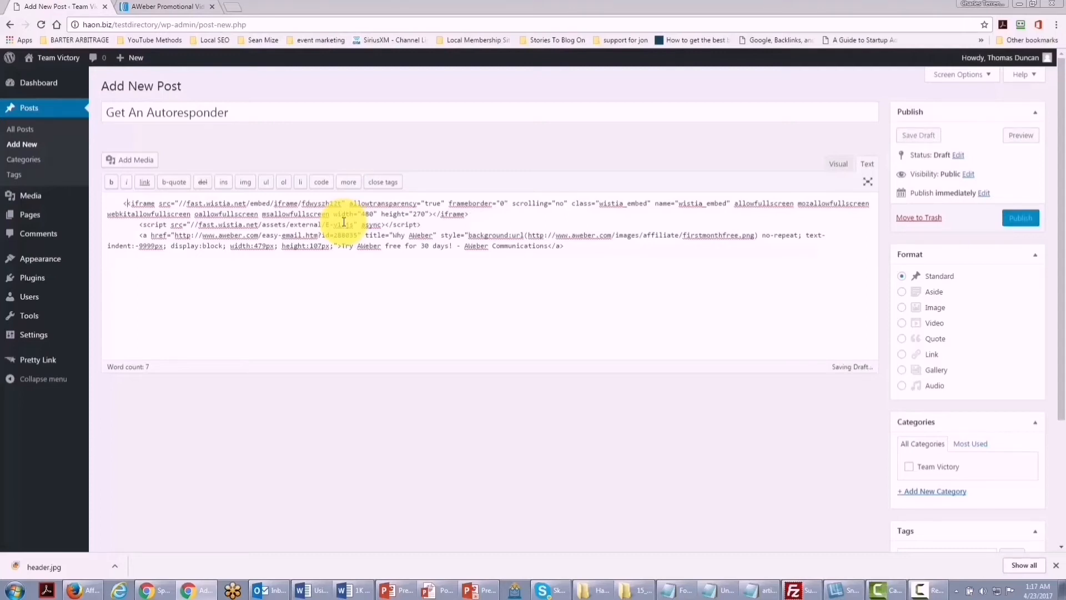
text(ce)
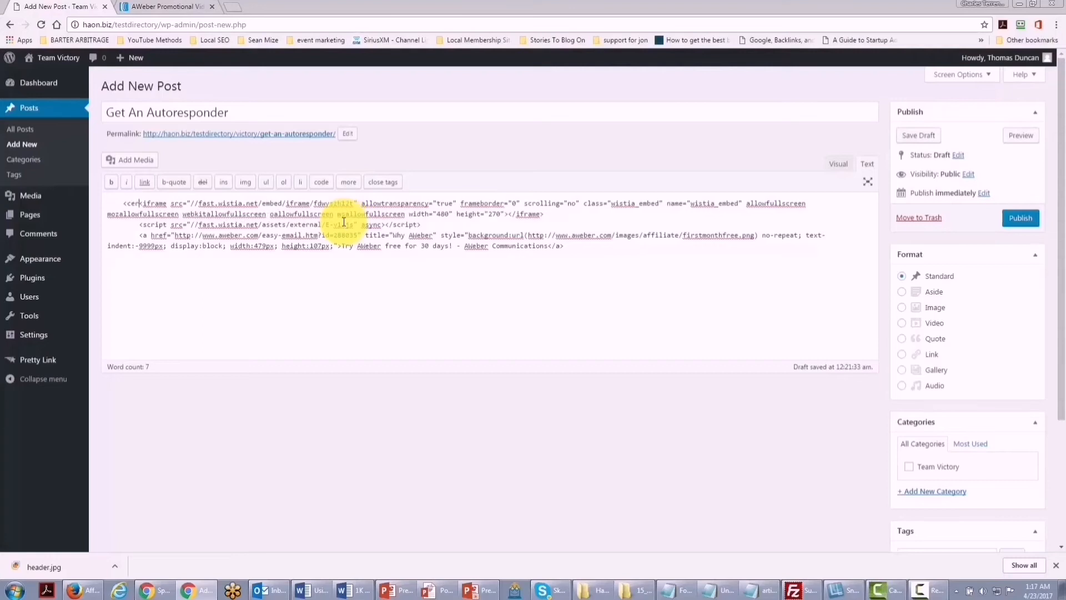
text(nter)
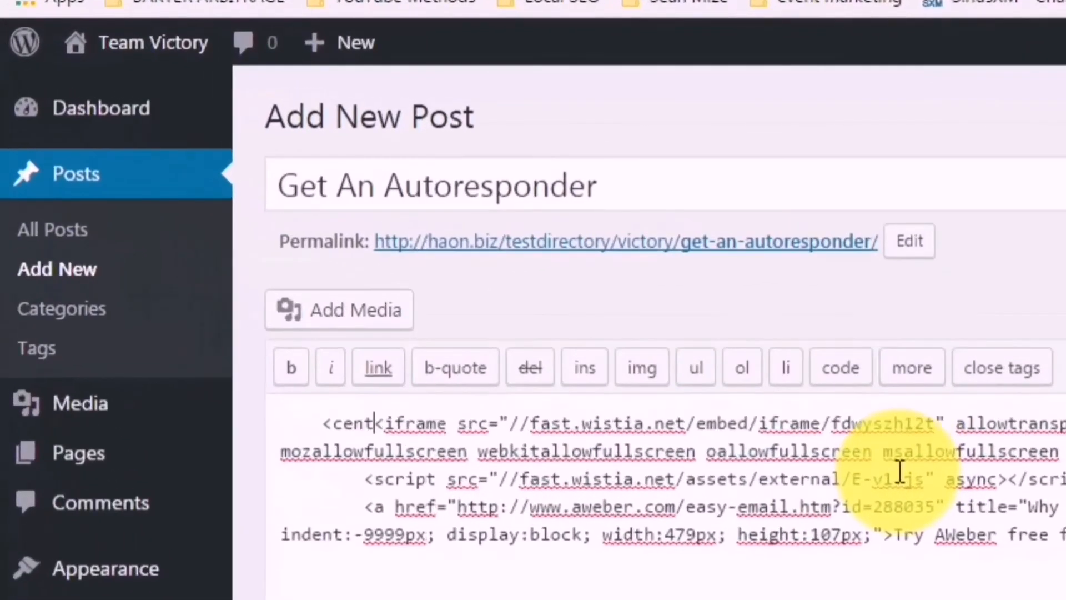
text(>)
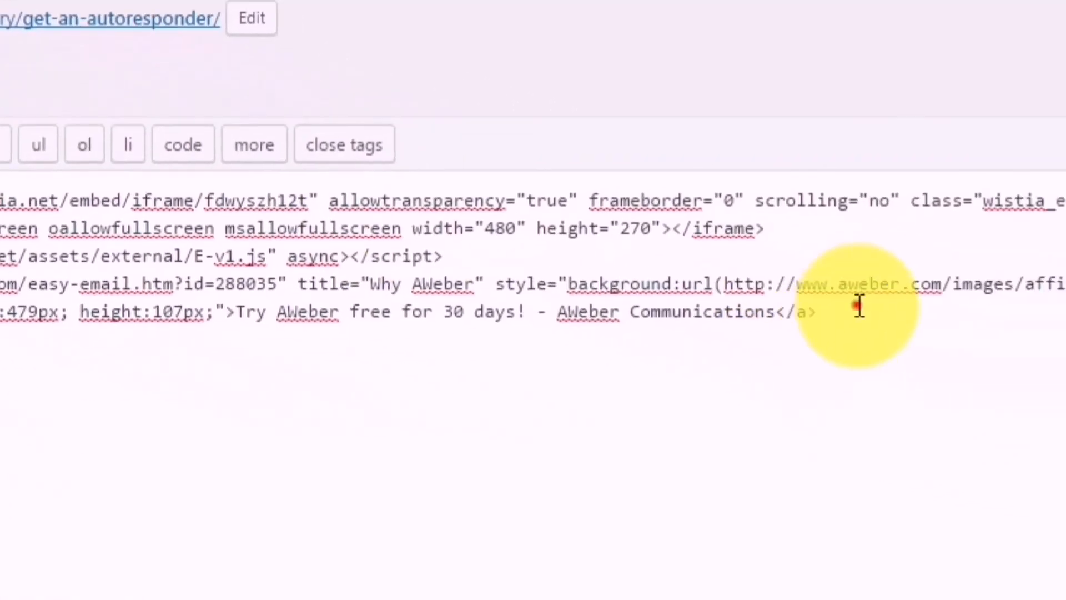
click(1017, 361)
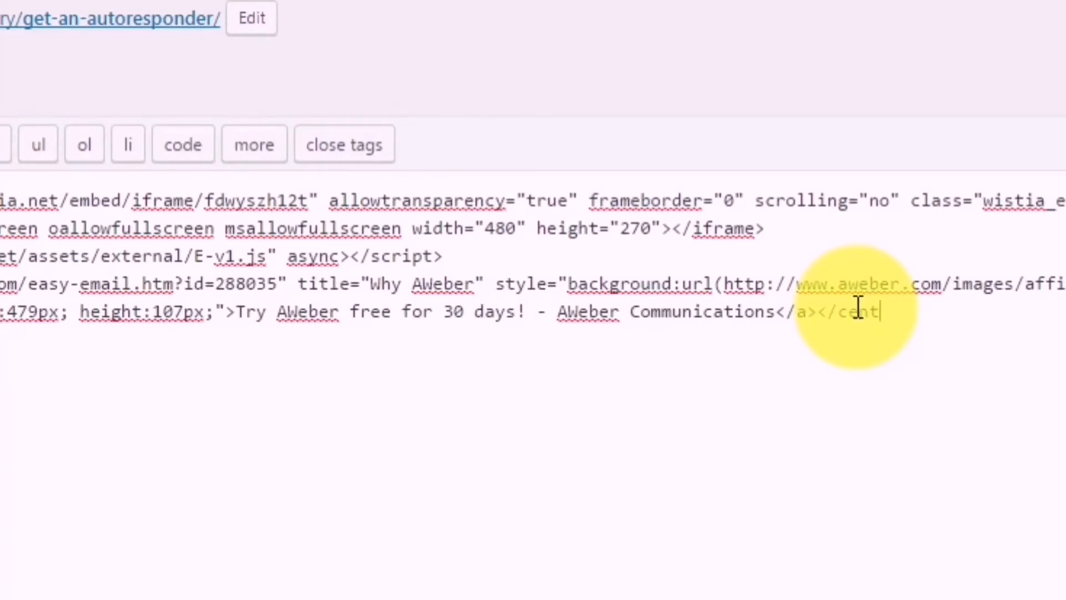
text(</center>)
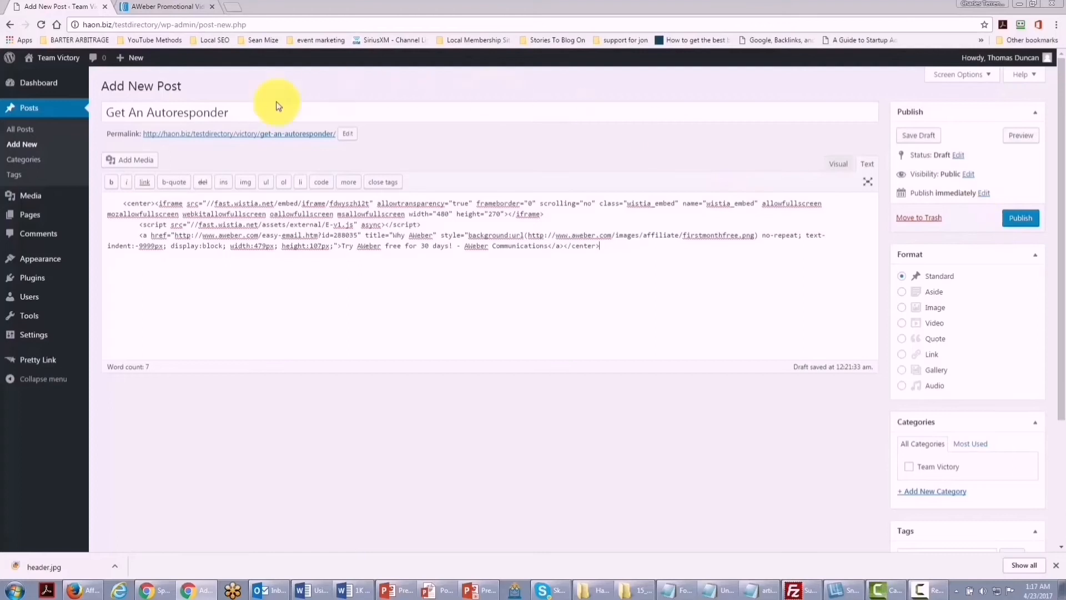
click(1013, 218)
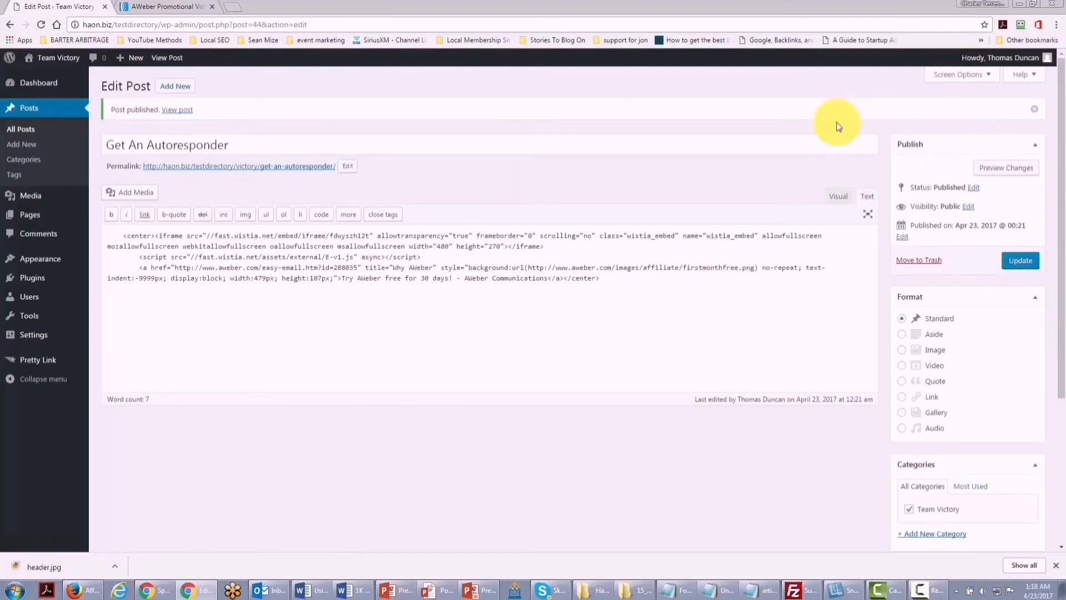
- View the published post in a new tab and play the embedded AWeber video
right_click(181, 111)
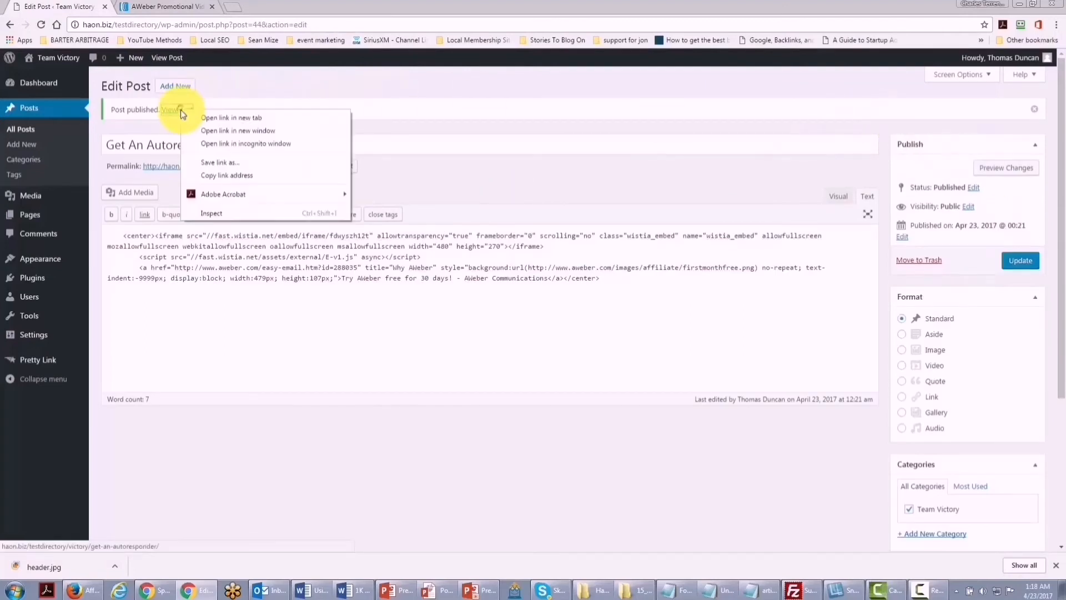
click(209, 117)
key(ctrl+Tab)
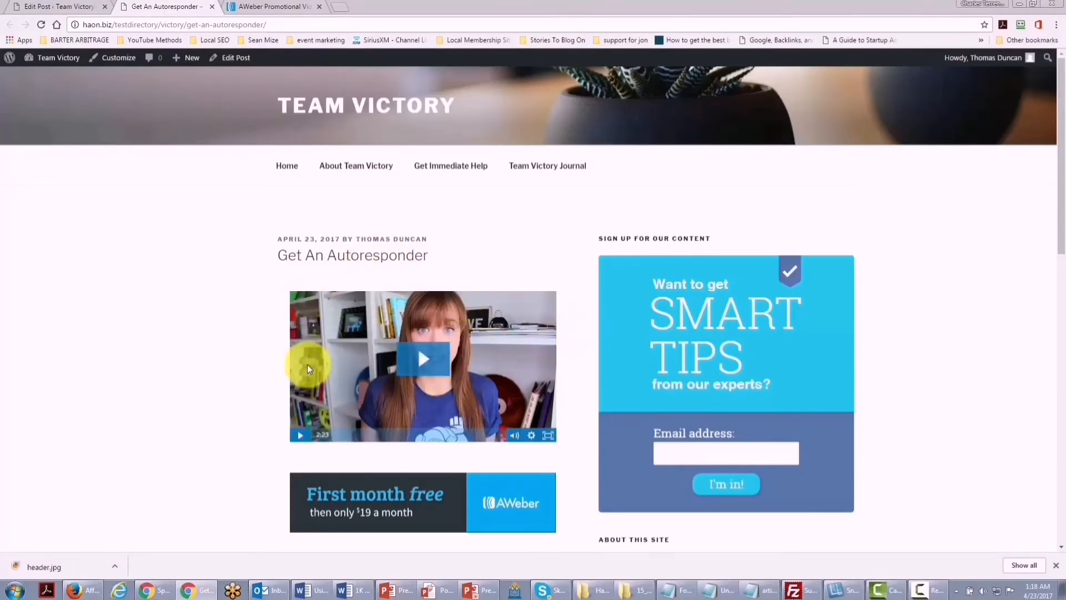
click(426, 363)
click(301, 436)
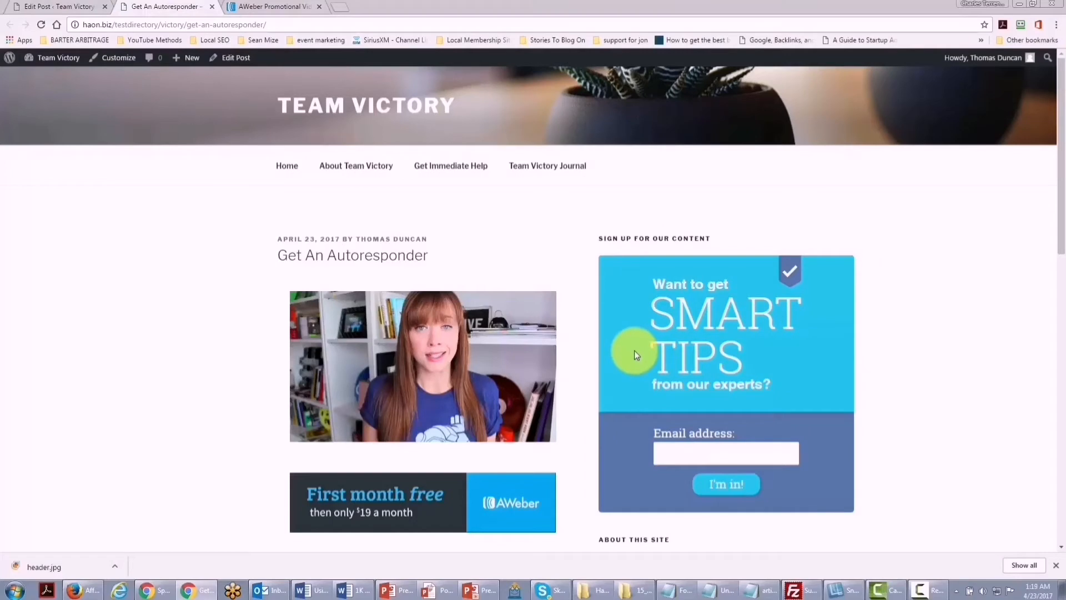
- Open the site's widgets and add a Text widget to the Sidebar between Sign Up For Our Content and About This Site
mouse_move(58, 62)
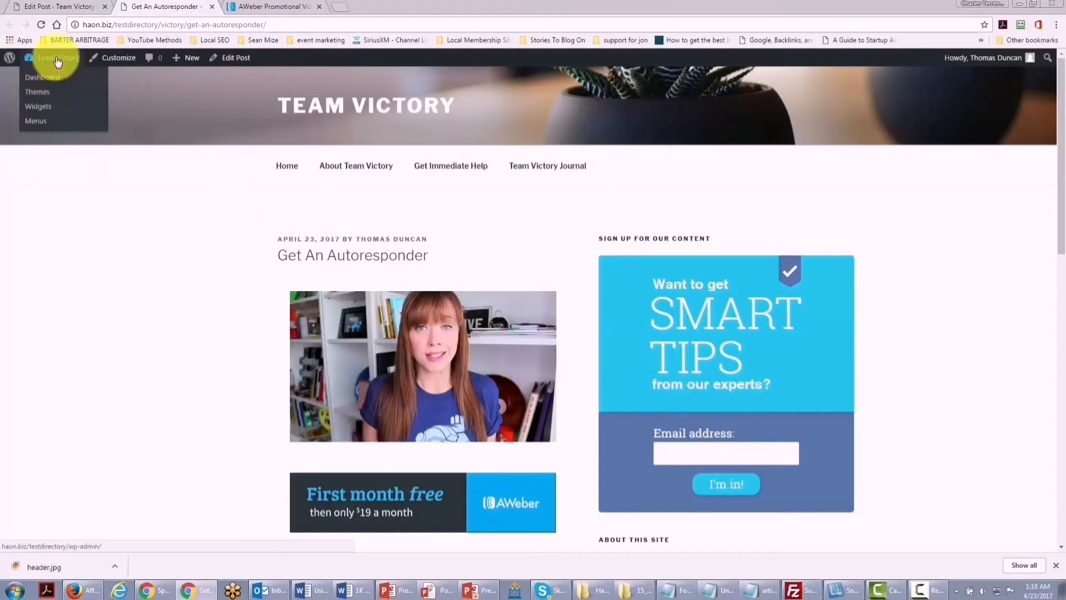
click(42, 111)
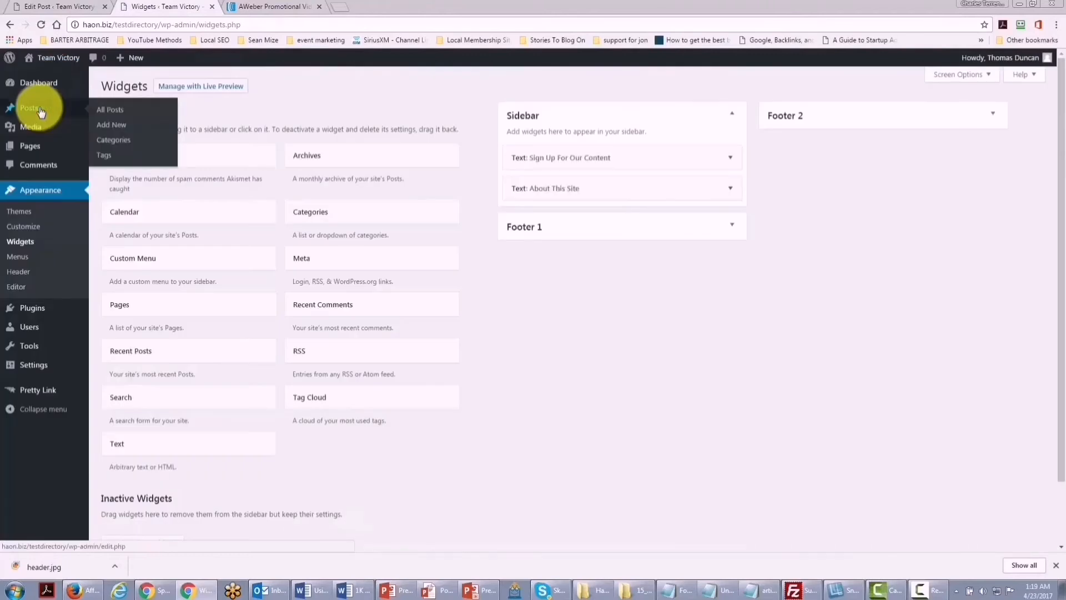
click(186, 442)
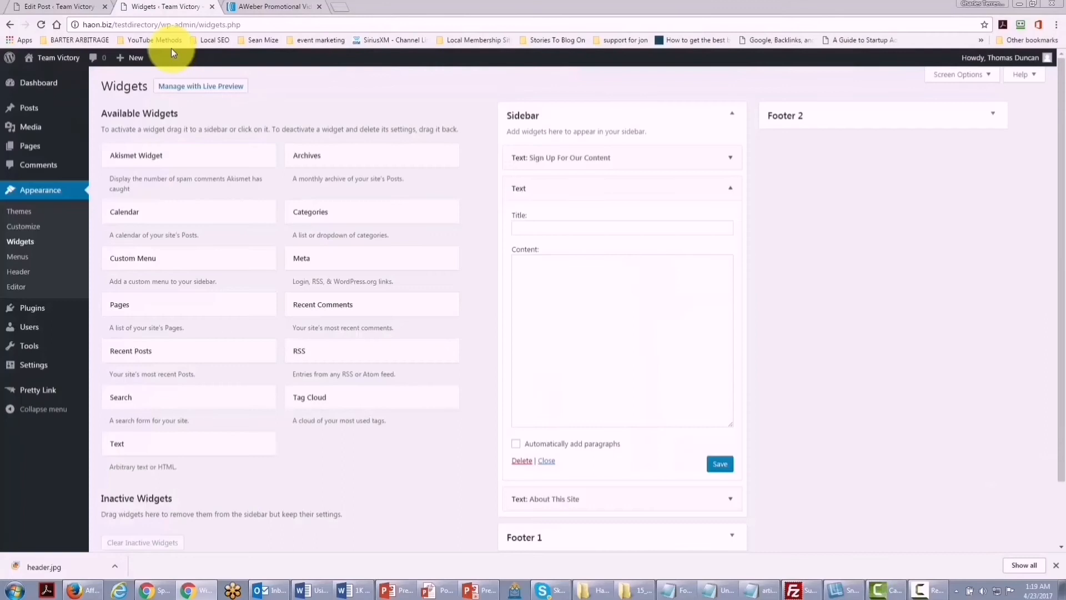
- Paste the copied AWeber video embed code into the new sidebar Text widget's content, save the widget and close it
right_click(525, 267)
click(551, 331)
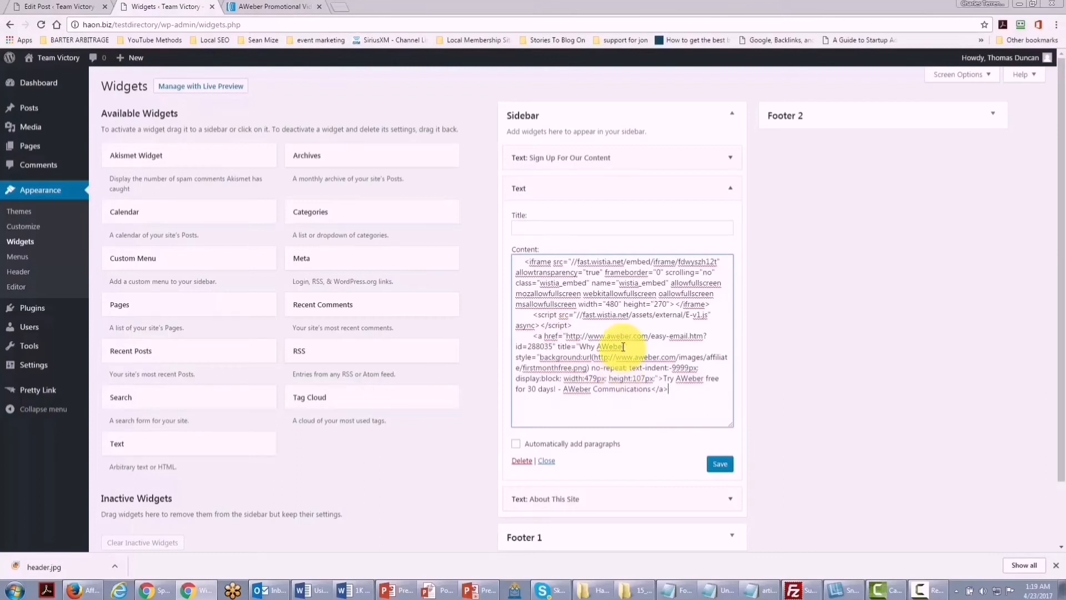
click(712, 466)
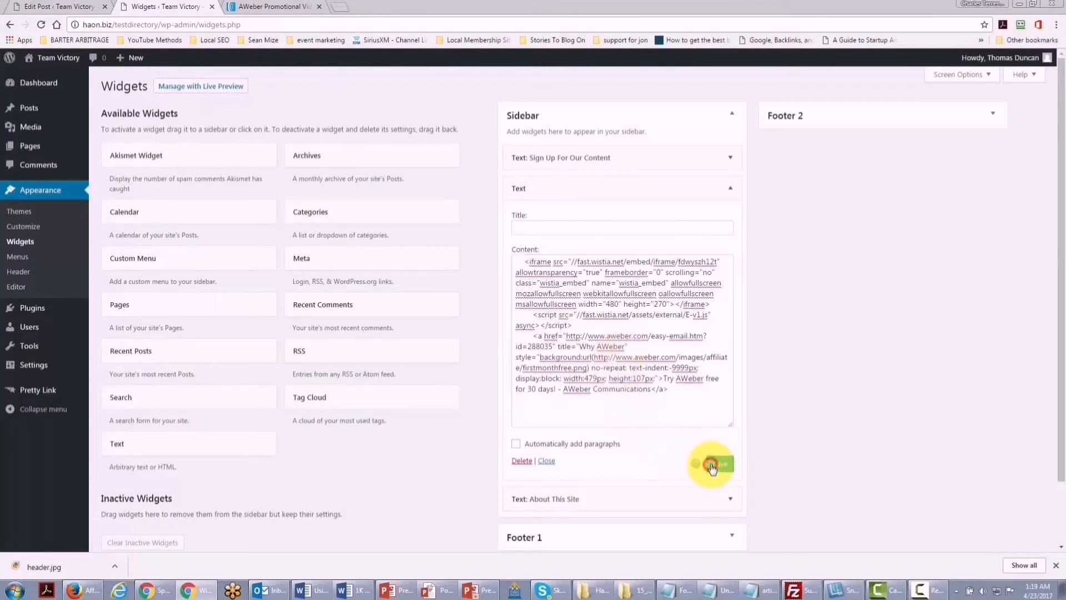
click(547, 463)
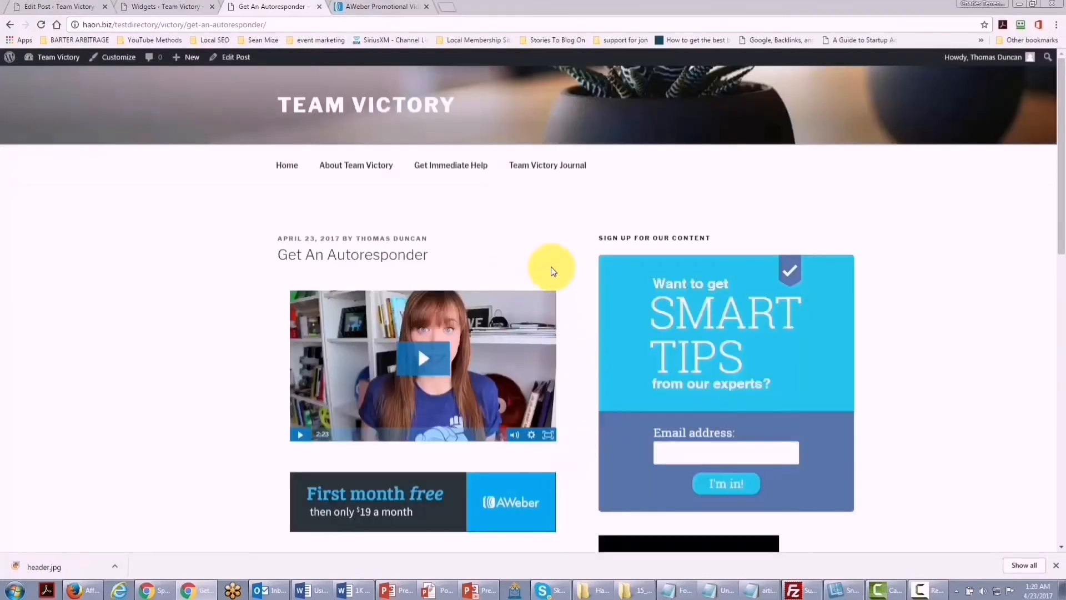
- Check how the AWeber video and banner display in the sidebar and body of the Get An Autoresponder post
scroll(549, 267, down, 6)
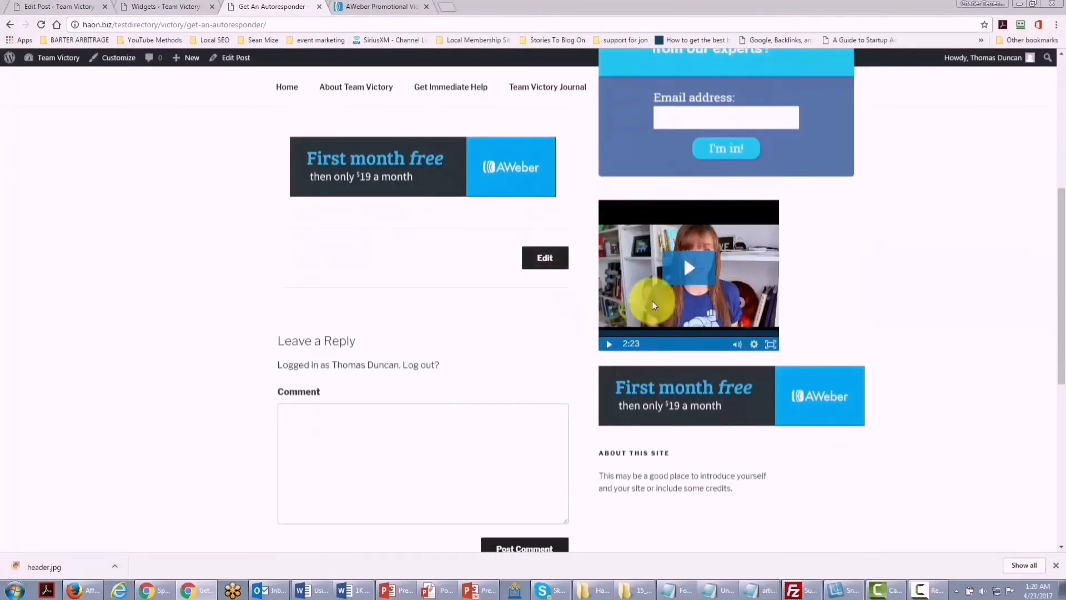
scroll(641, 364, up, 3)
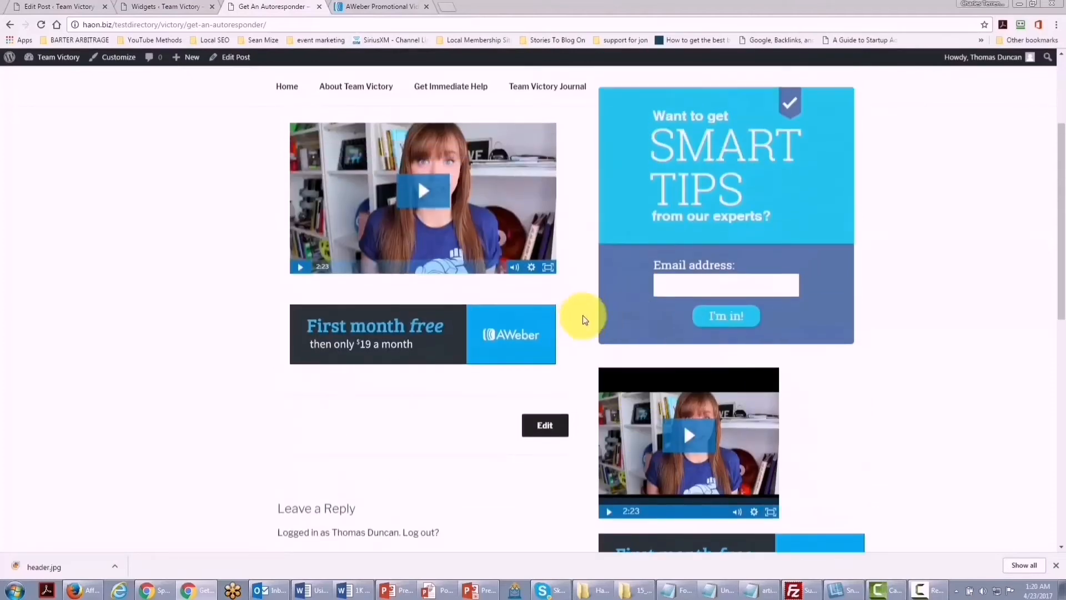
scroll(627, 433, down, 1)
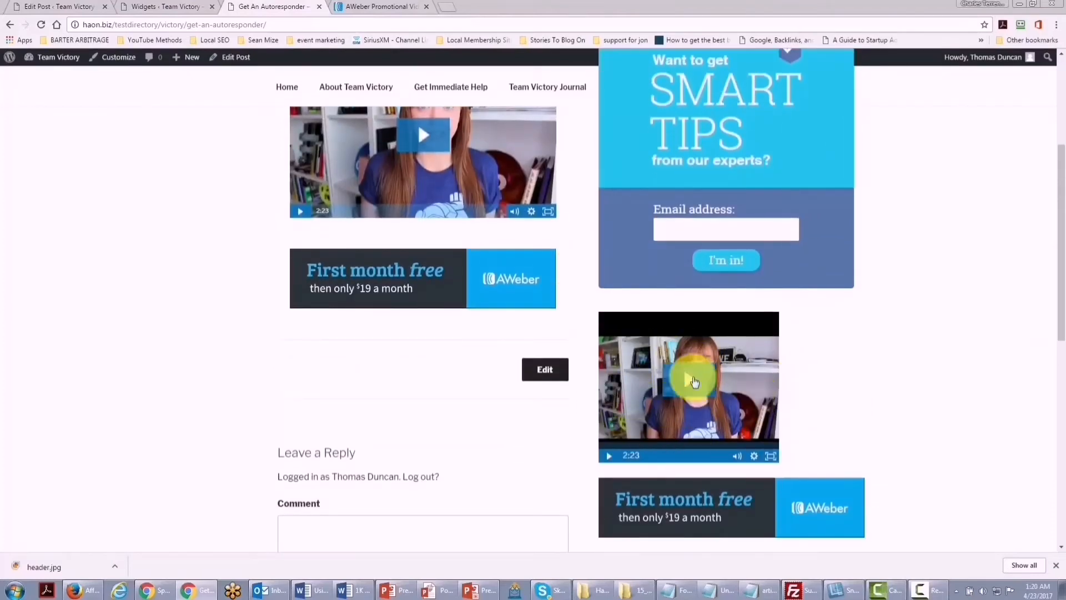
scroll(705, 425, up, 2)
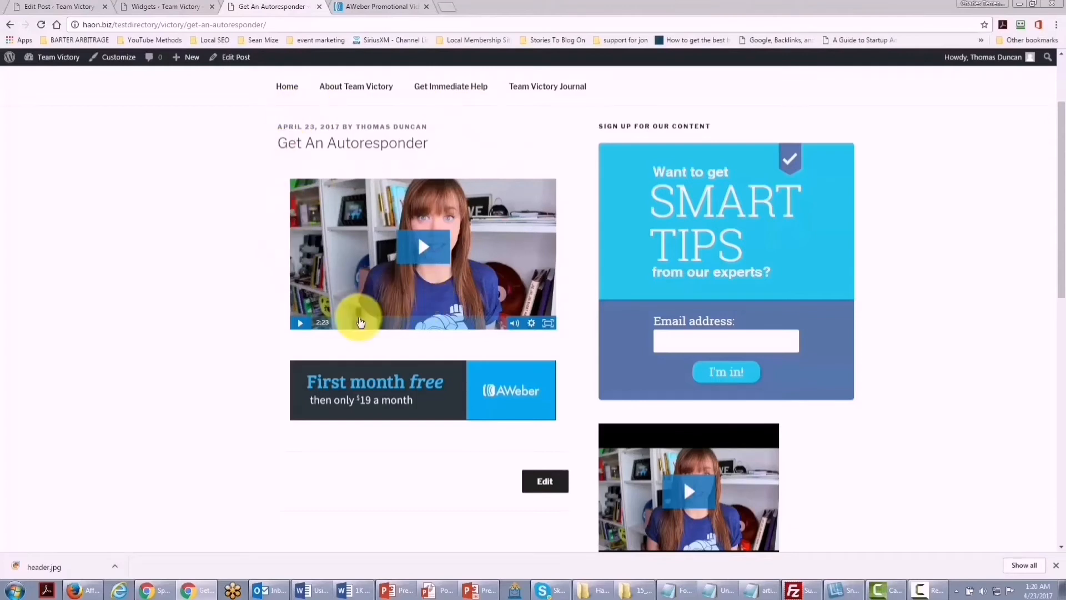
scroll(622, 362, down, 2)
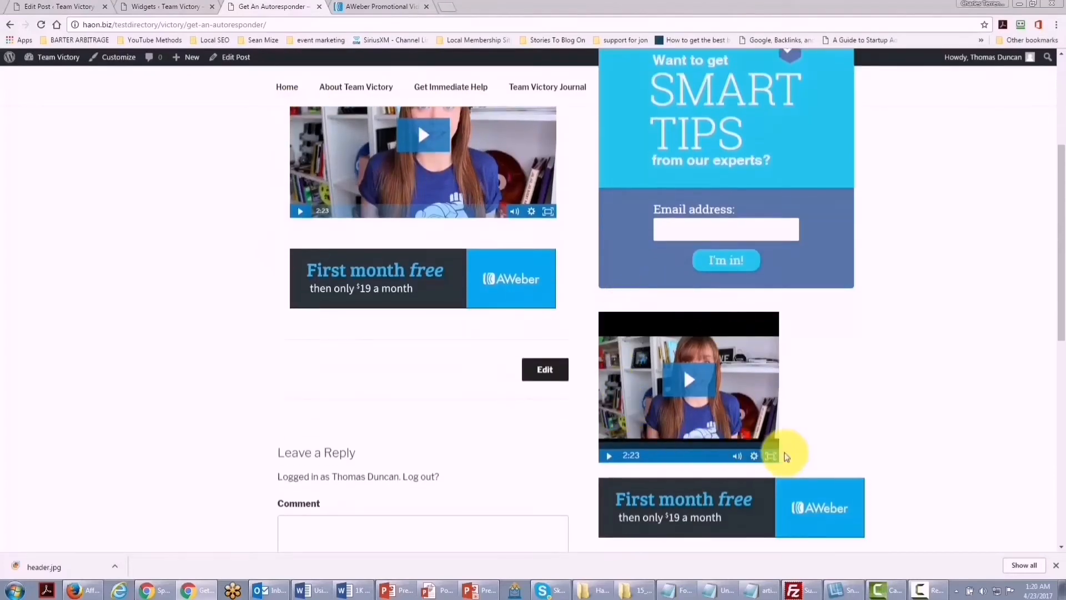
scroll(780, 457, up, 1)
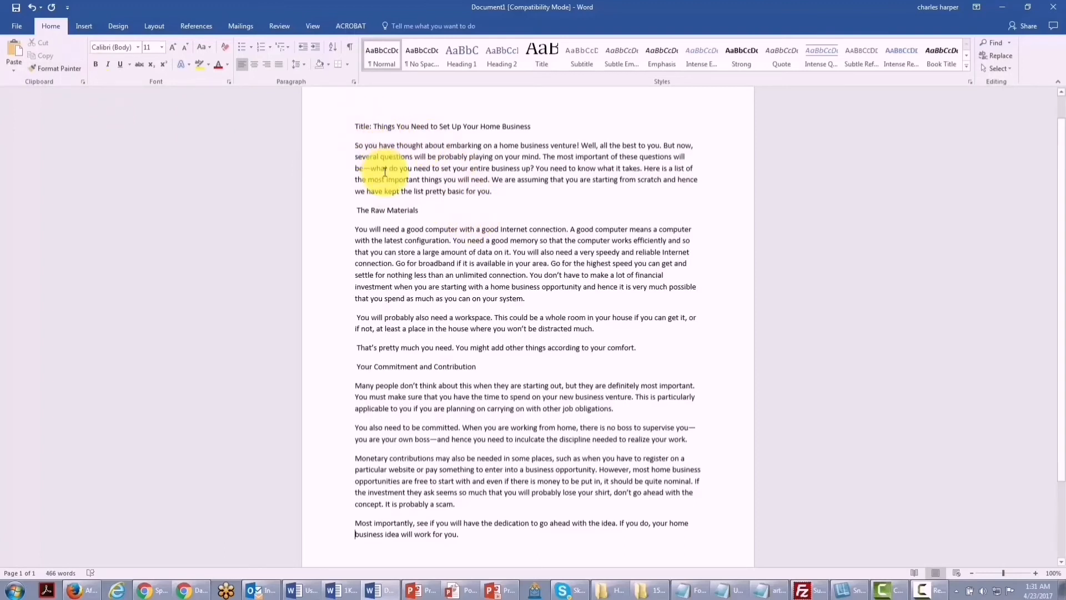
- Select the article text in Word, switch to the Notepad version of Things You Need to Set Up Your Home Business, and copy it entirely
click(996, 68)
click(919, 83)
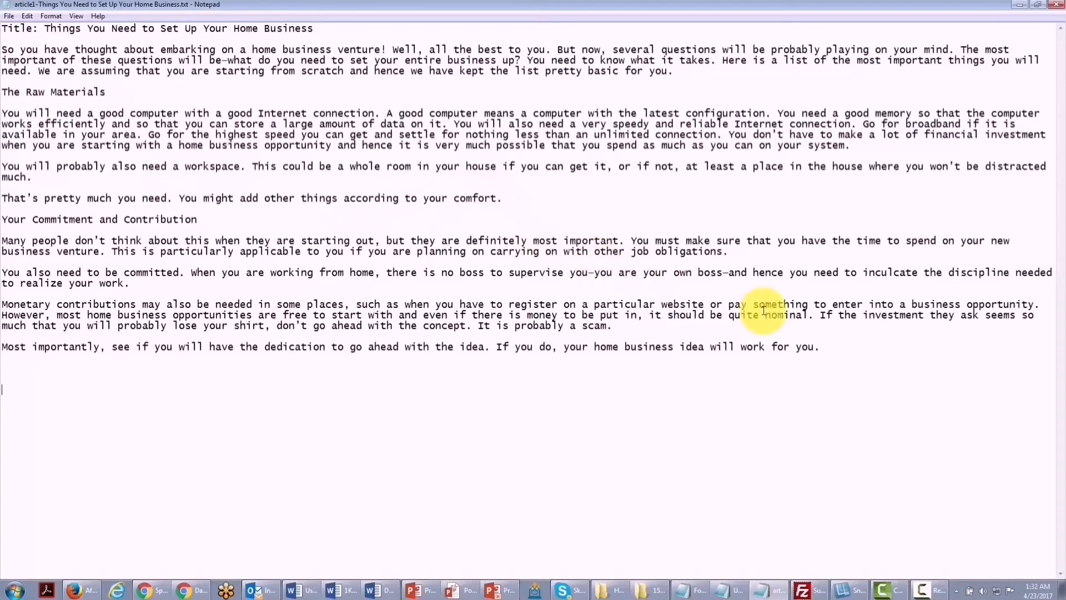
drag(826, 347, 2, 272)
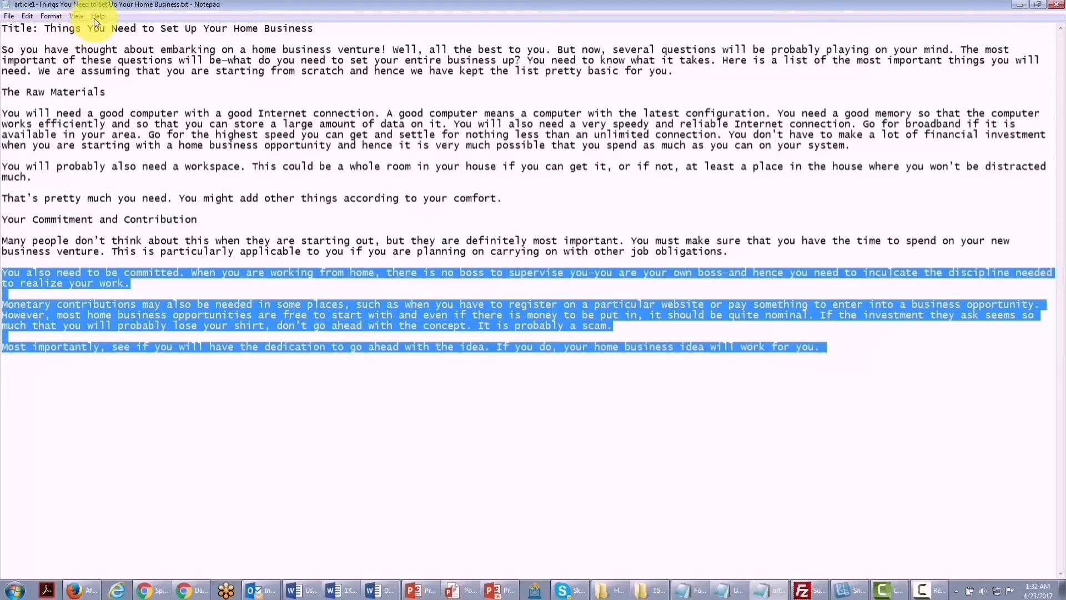
click(33, 16)
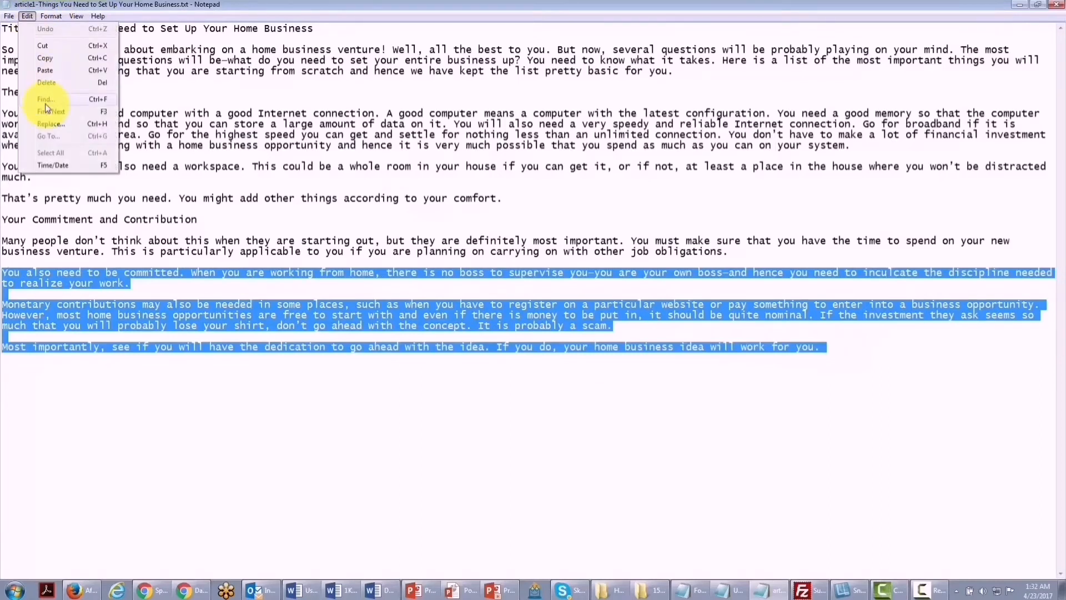
key(ctrl+a)
right_click(194, 117)
click(220, 150)
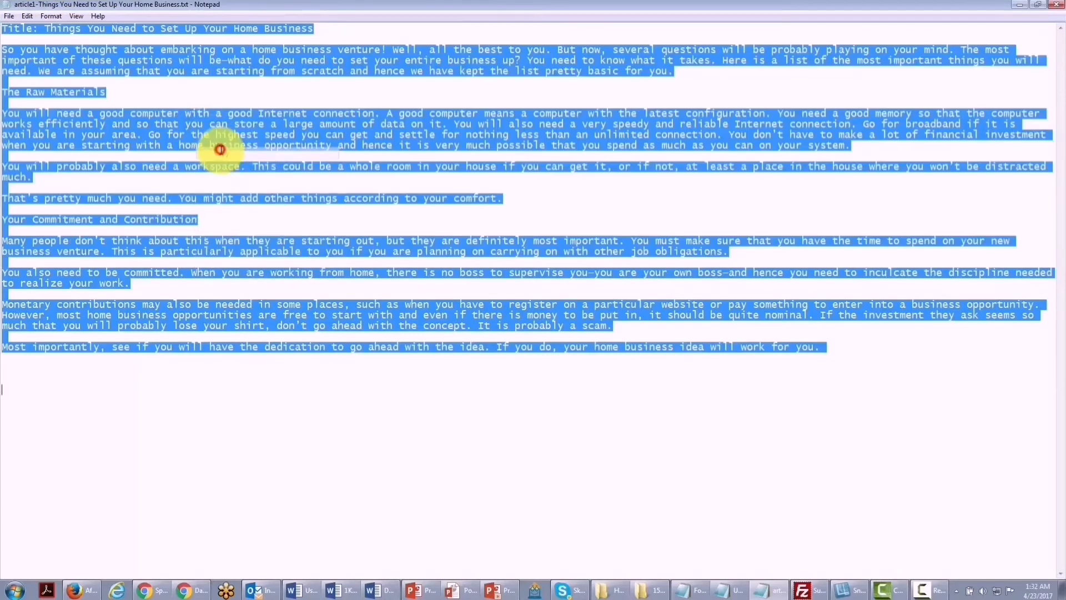
- Switch to the WordPress dashboard, start a new post and paste the copied article into its body
key(alt+Tab)
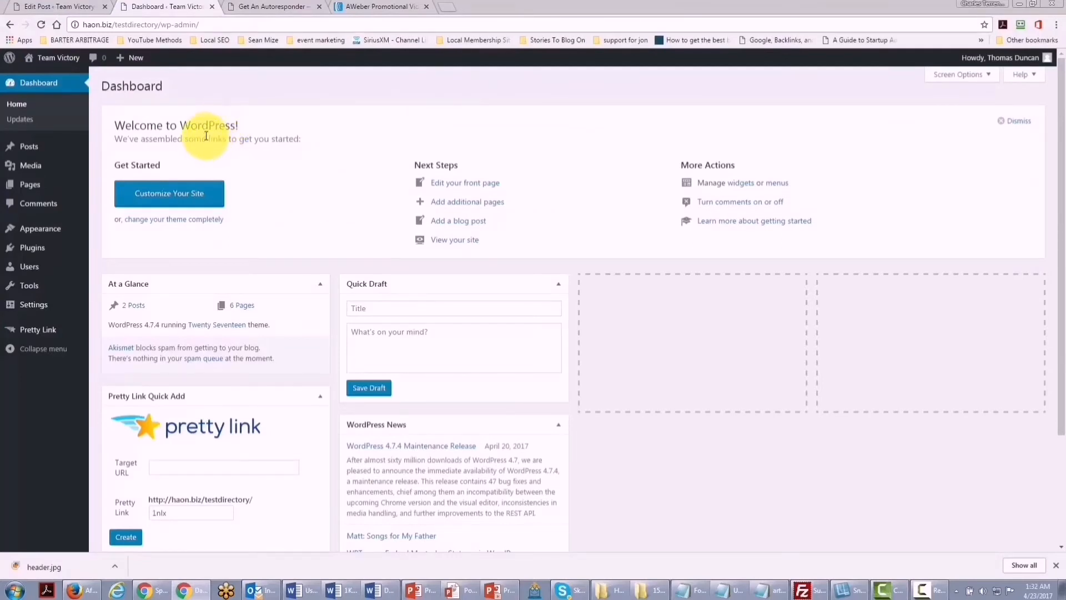
mouse_move(29, 151)
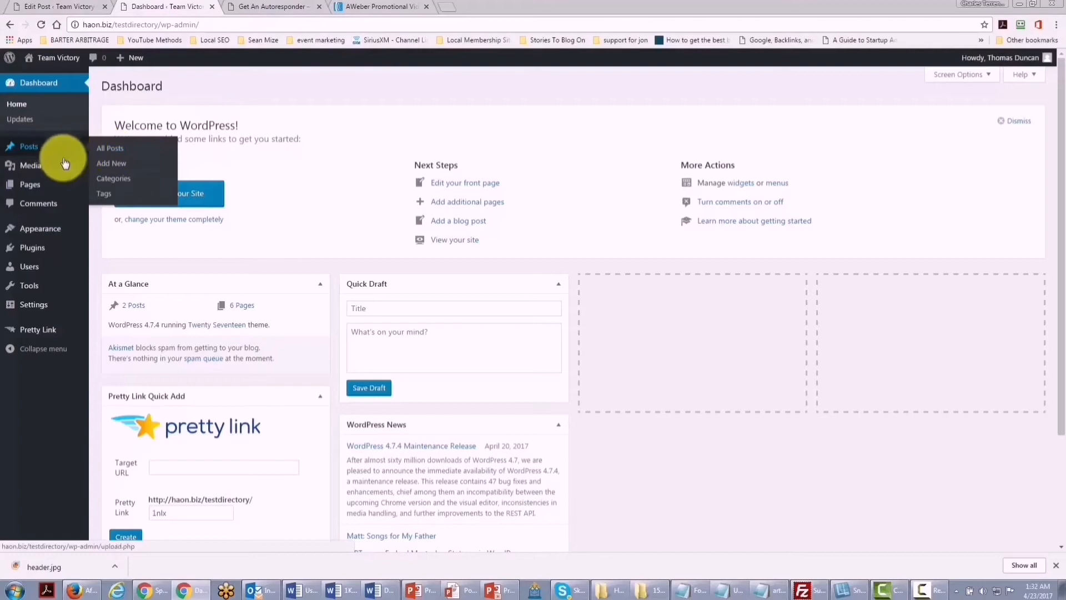
click(109, 163)
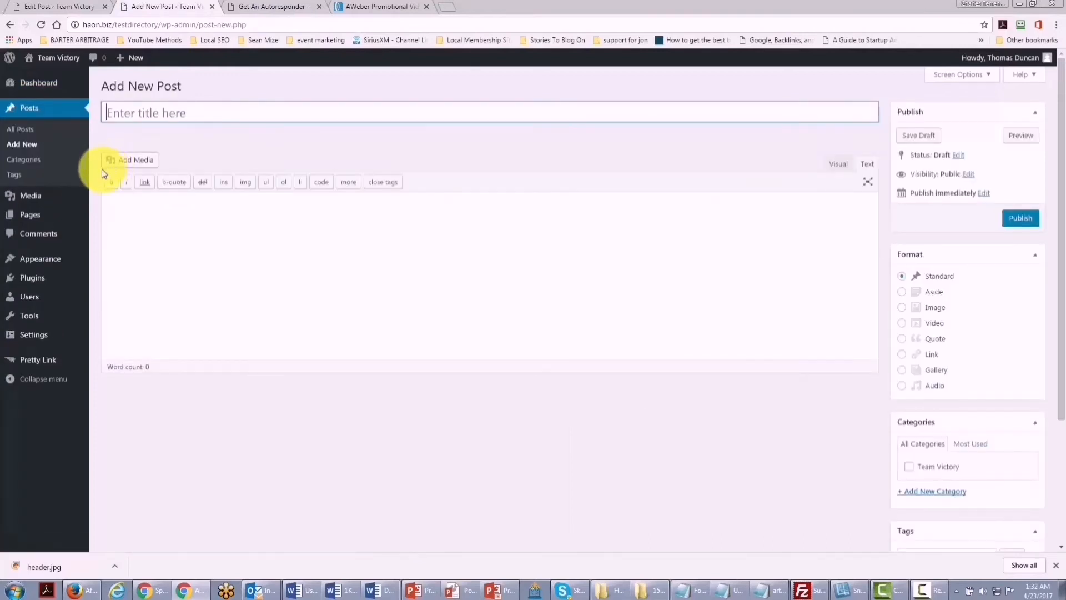
click(123, 203)
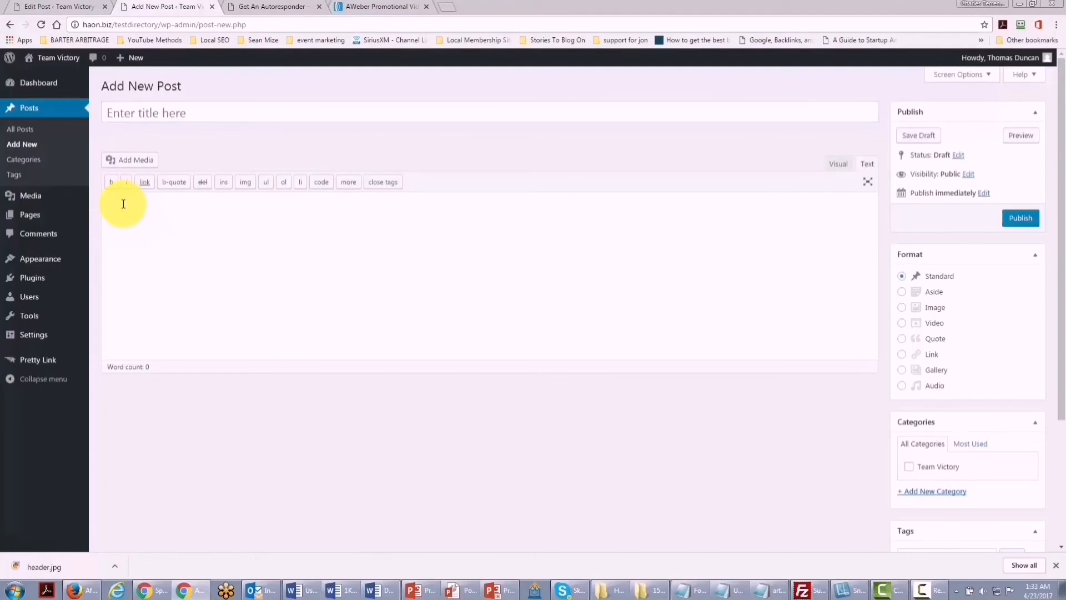
key(ctrl+v)
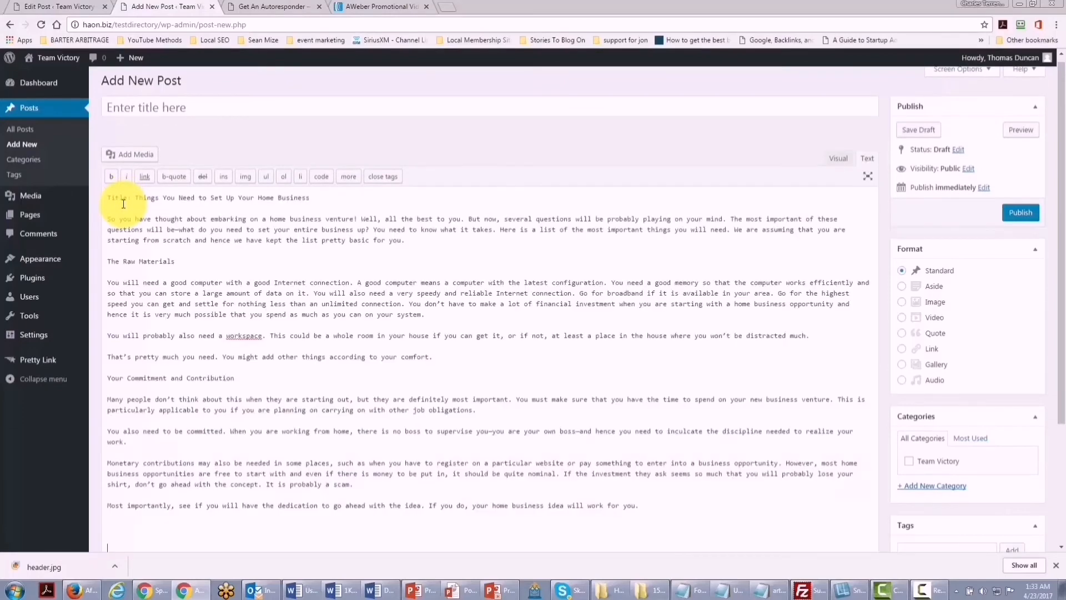
- Move the article's title line from the body into the post title, leaving only "Things You Need to Set Up Your Home Business"
drag(342, 197, 89, 199)
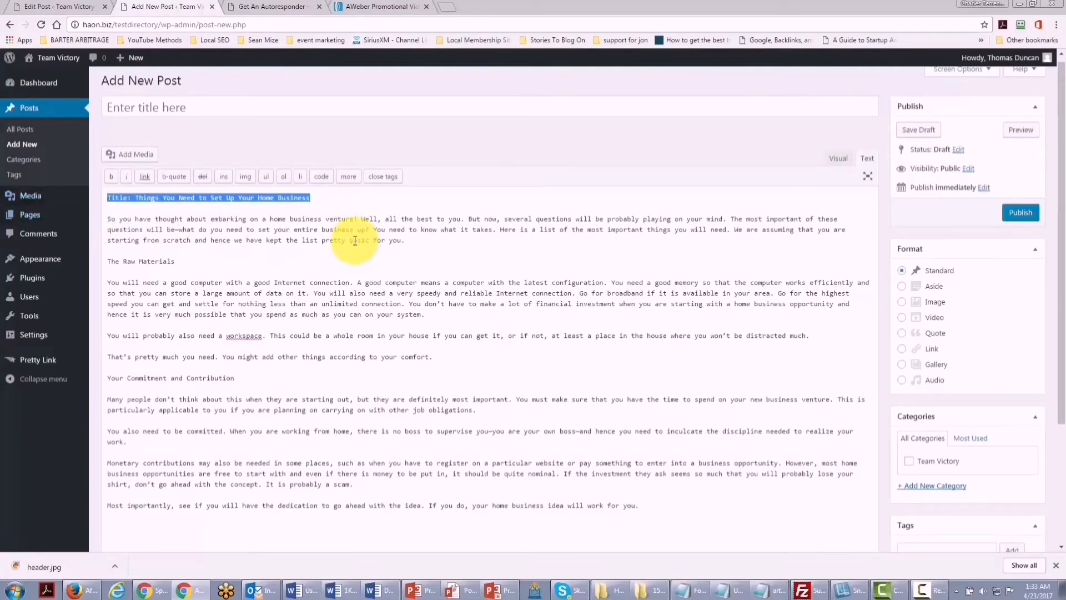
key(ctrl+x)
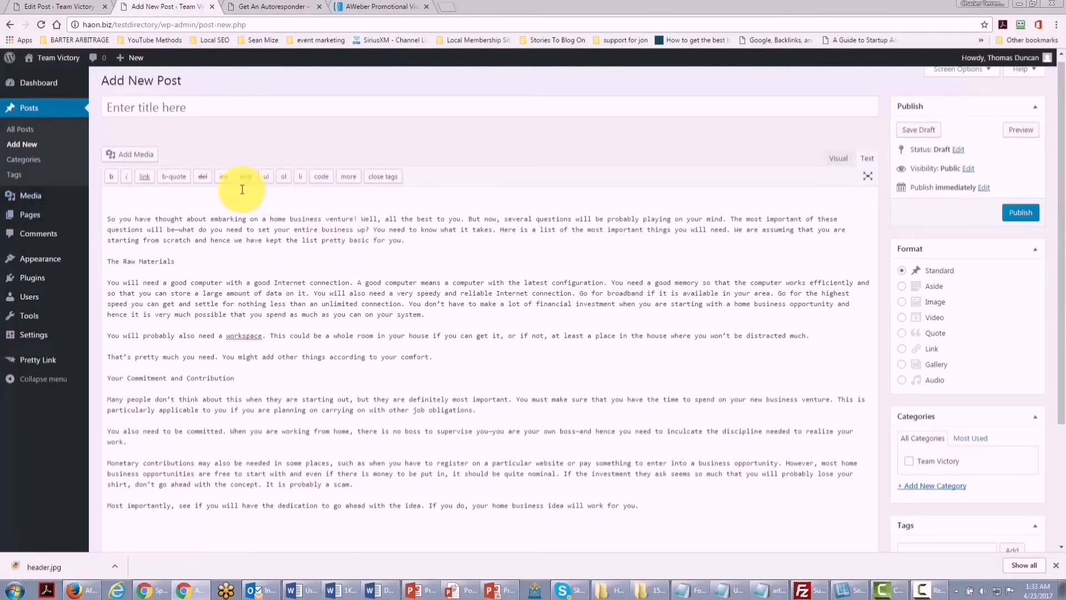
click(112, 107)
key(ctrl+v)
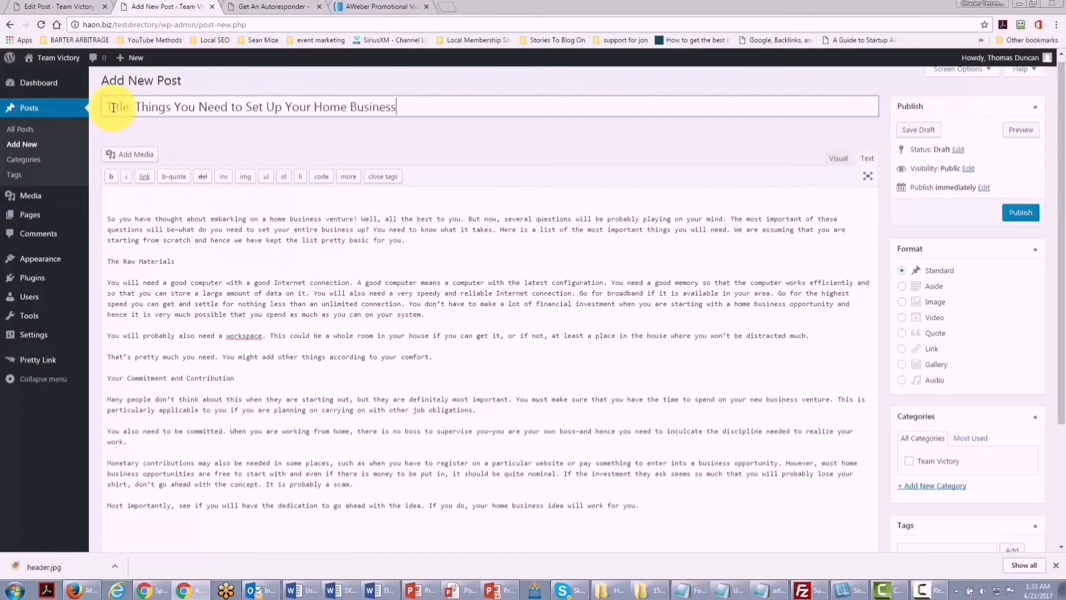
click(137, 107)
key(BackSpace)
key(BackSpace)
key(BackSpace)
key(BackSpace)
key(BackSpace)
key(BackSpace)
key(BackSpace)
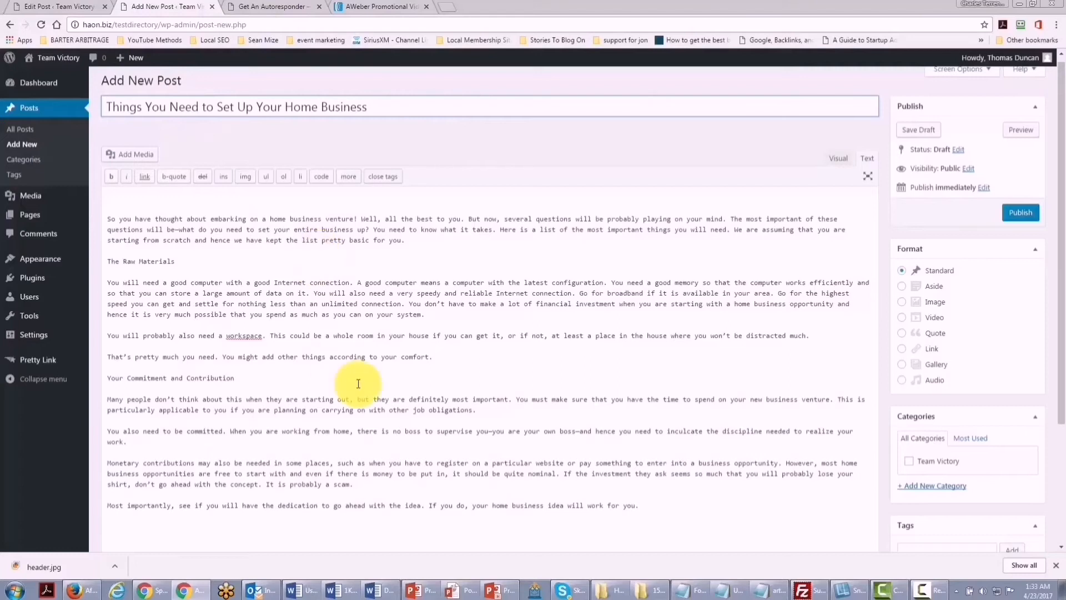
- Remove the blank lines above the post's first paragraph and switch the editor to Visual mode
click(111, 198)
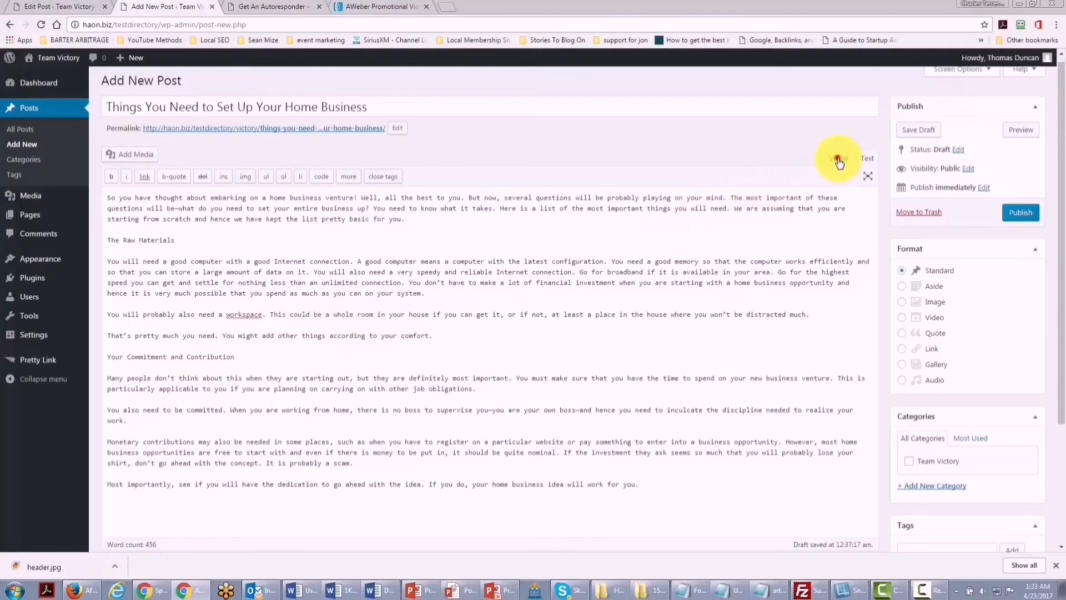
click(838, 159)
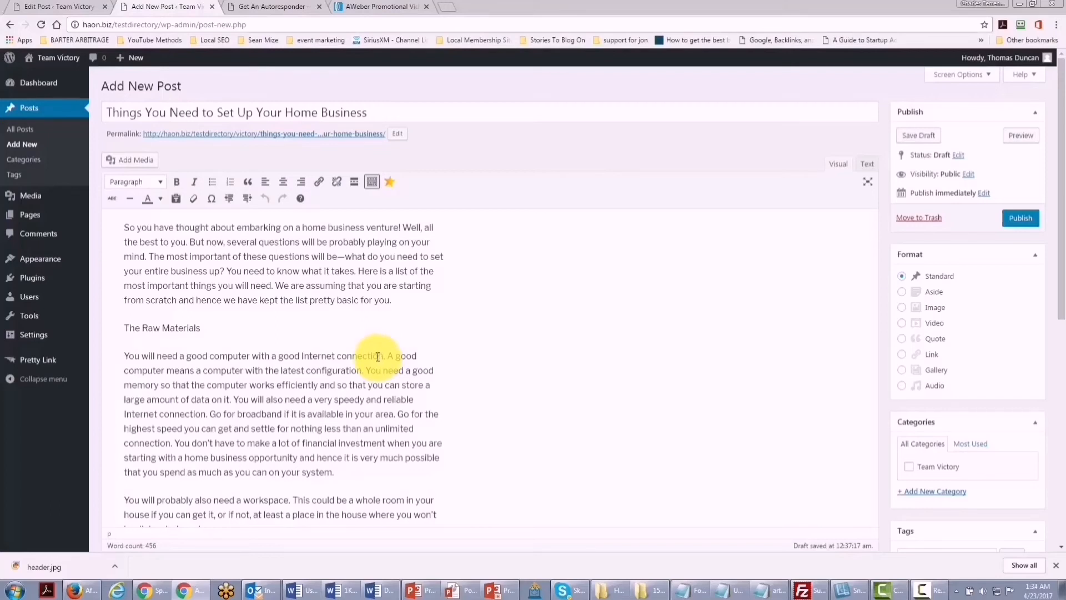
scroll(189, 338, down, 1)
scroll(190, 337, up, 1)
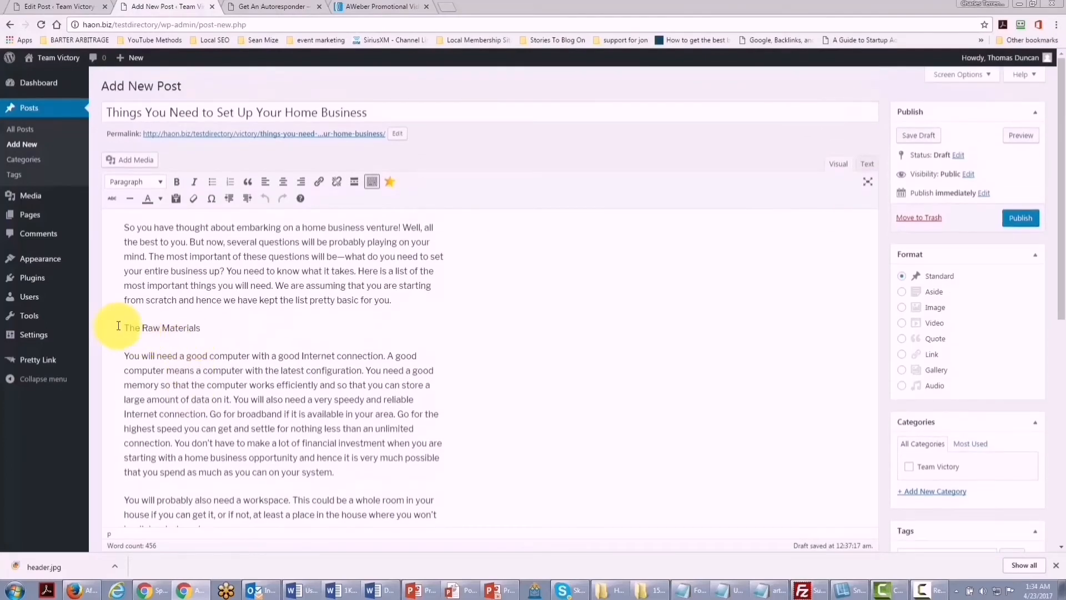
- Format the subheadings "The Raw Materials" and "Your Commitment and Contribution" as Heading 4
drag(121, 328, 200, 327)
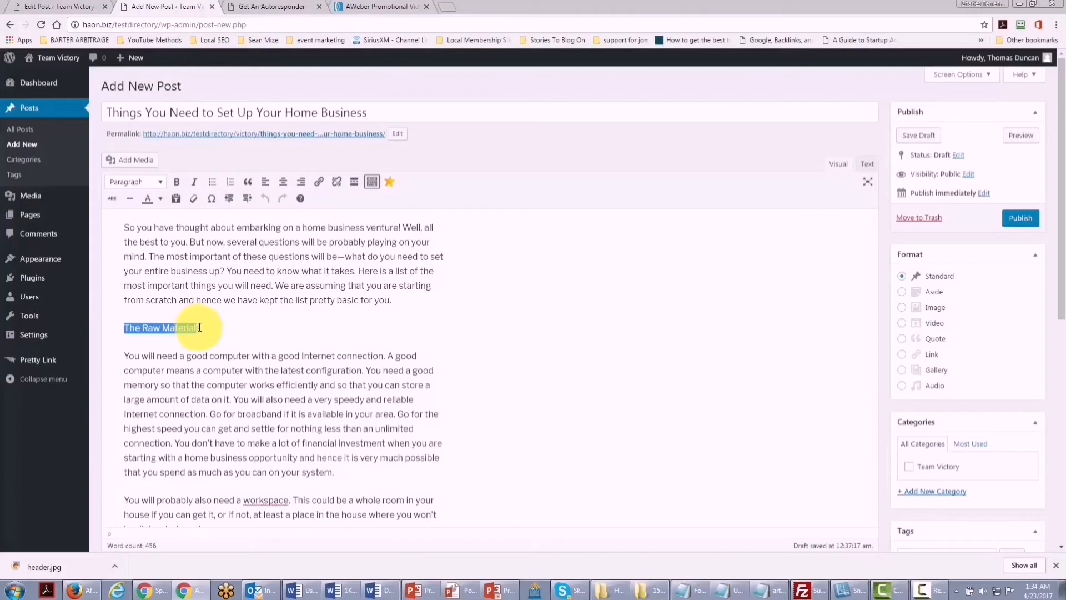
click(159, 183)
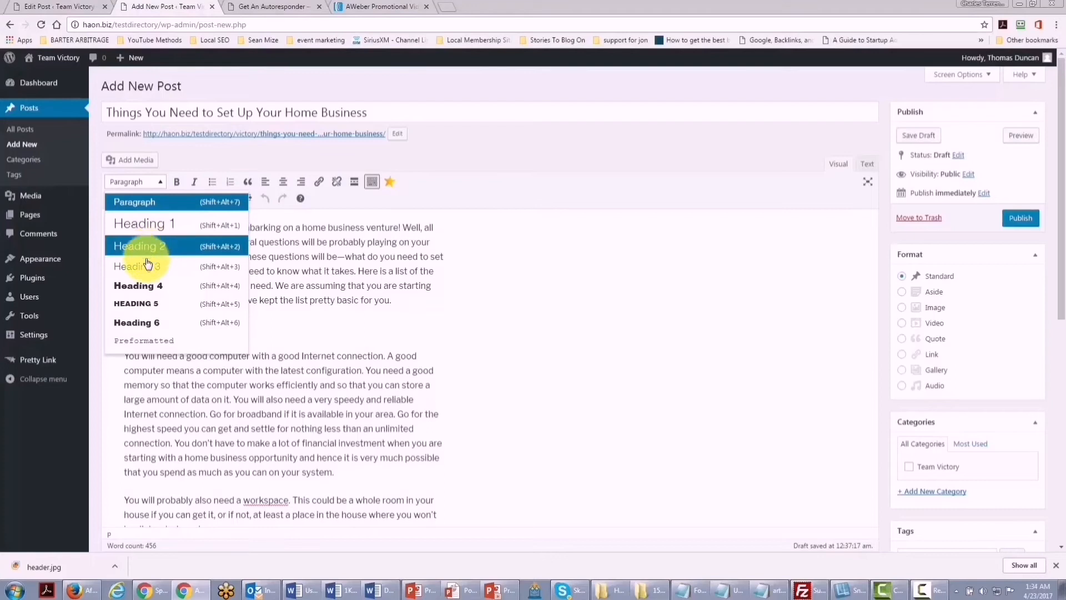
click(143, 287)
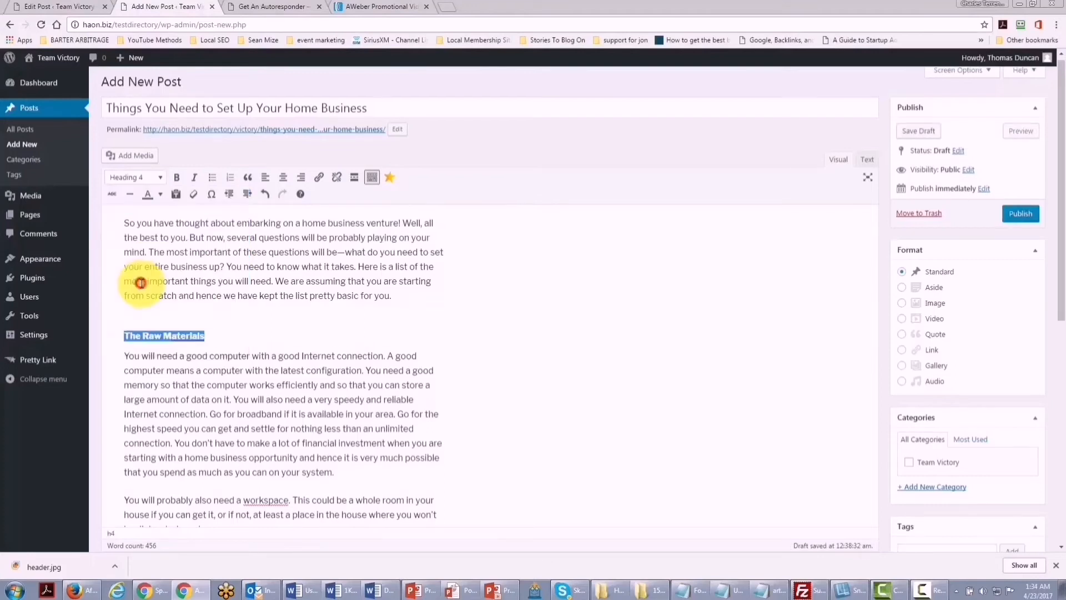
scroll(167, 280, down, 6)
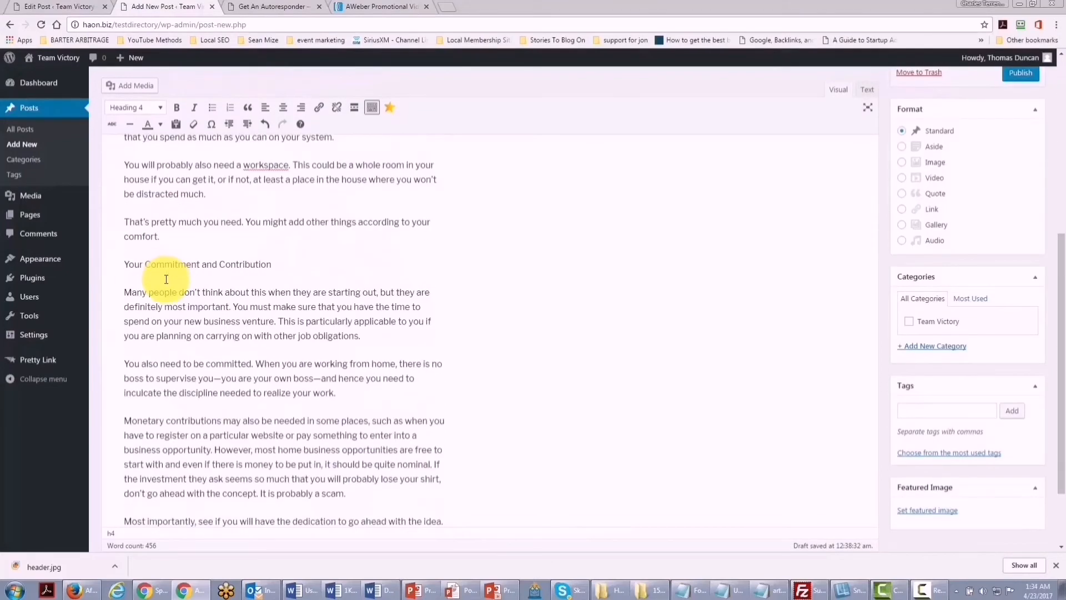
click(128, 264)
drag(129, 263, 288, 262)
scroll(184, 222, up, 6)
click(190, 340)
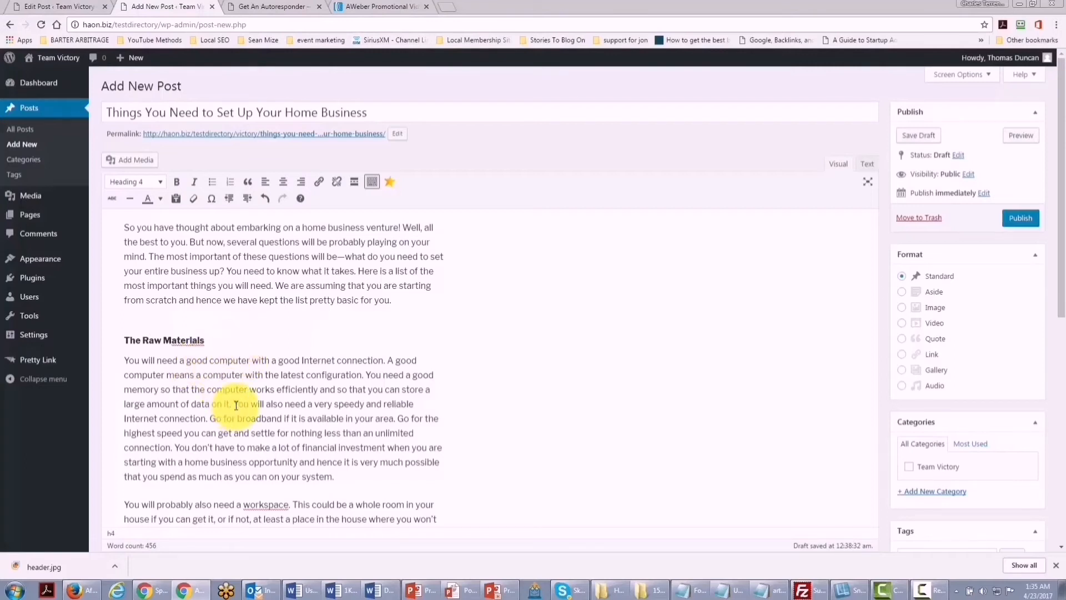
drag(211, 419, 282, 417)
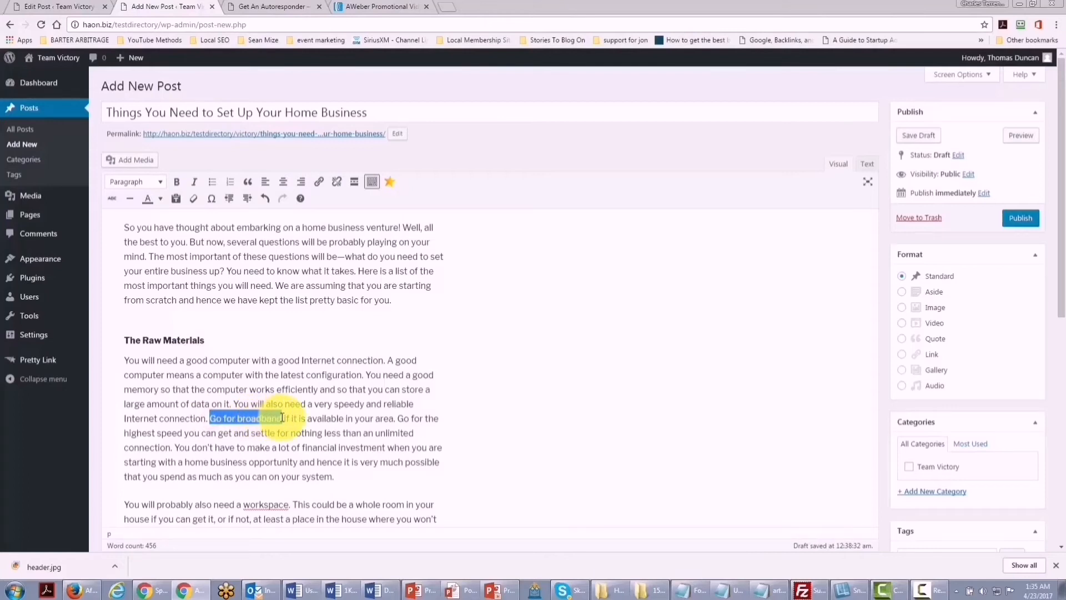
click(320, 184)
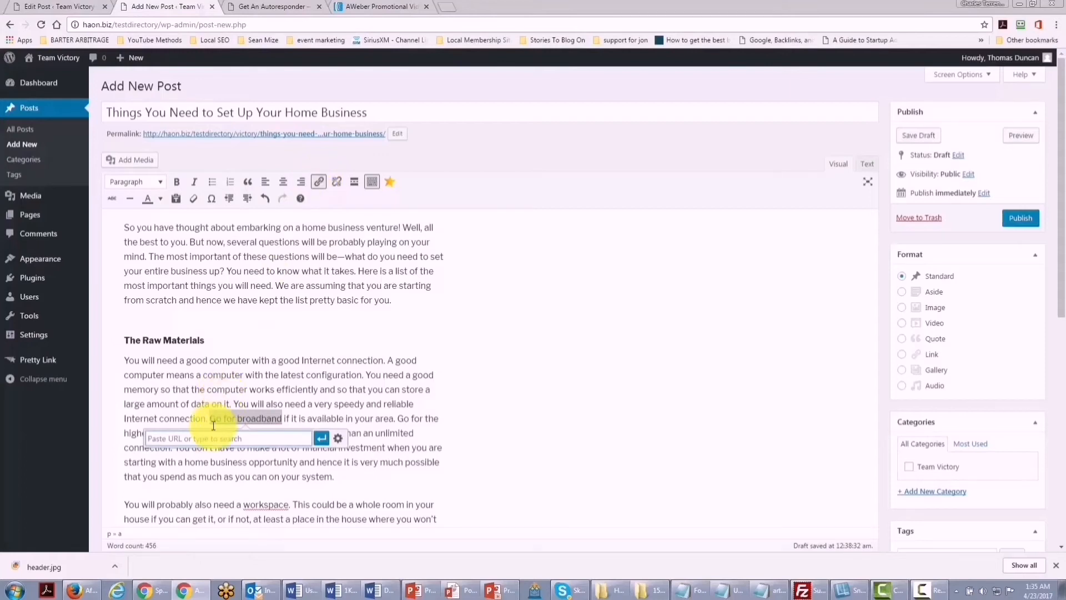
text(http://google.com)
click(319, 438)
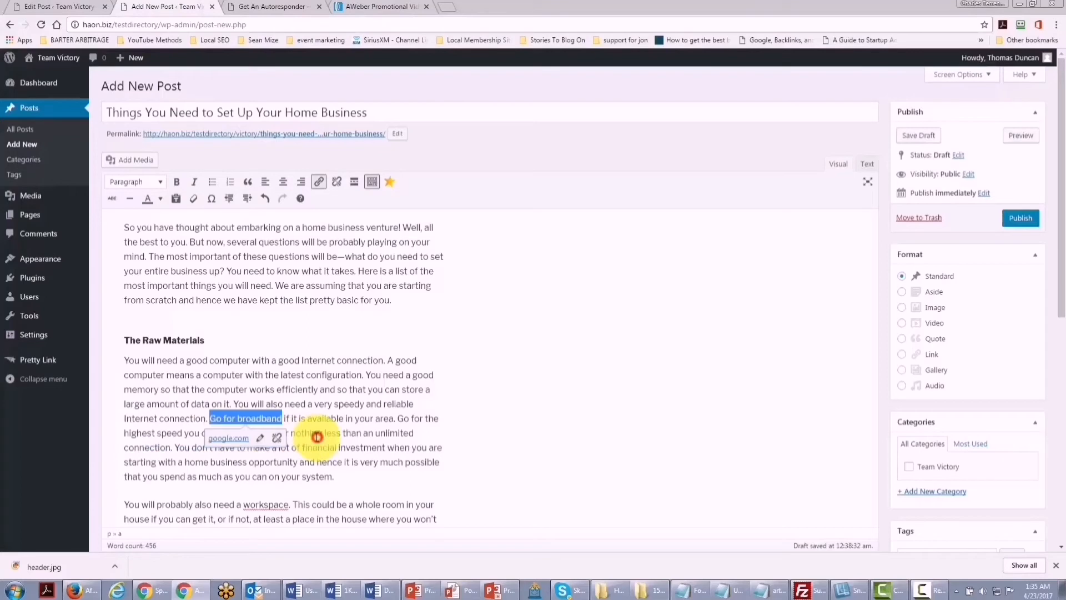
click(308, 455)
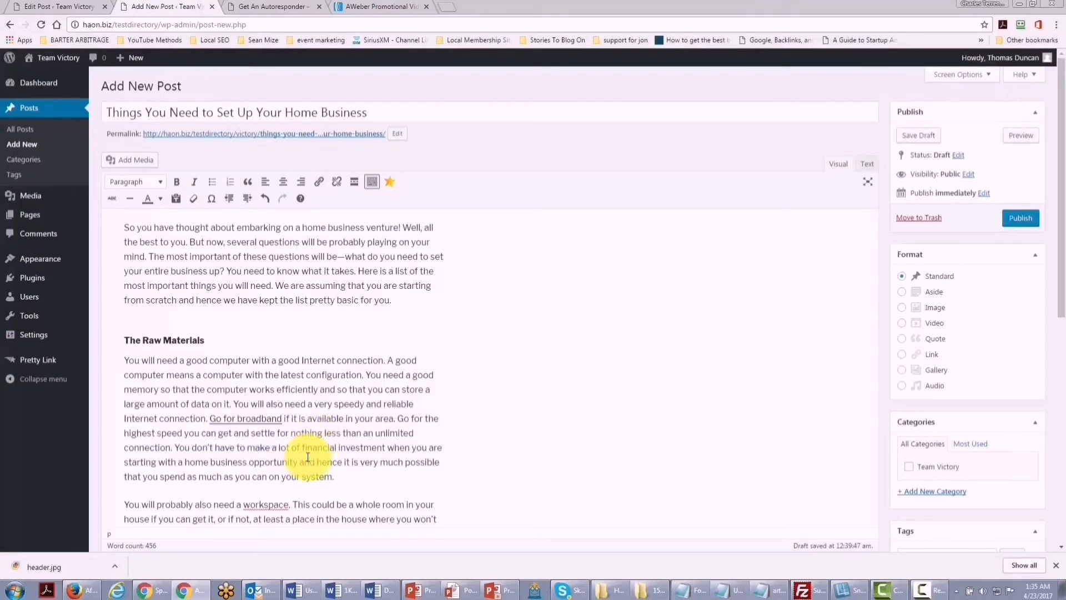
scroll(307, 456, down, 7)
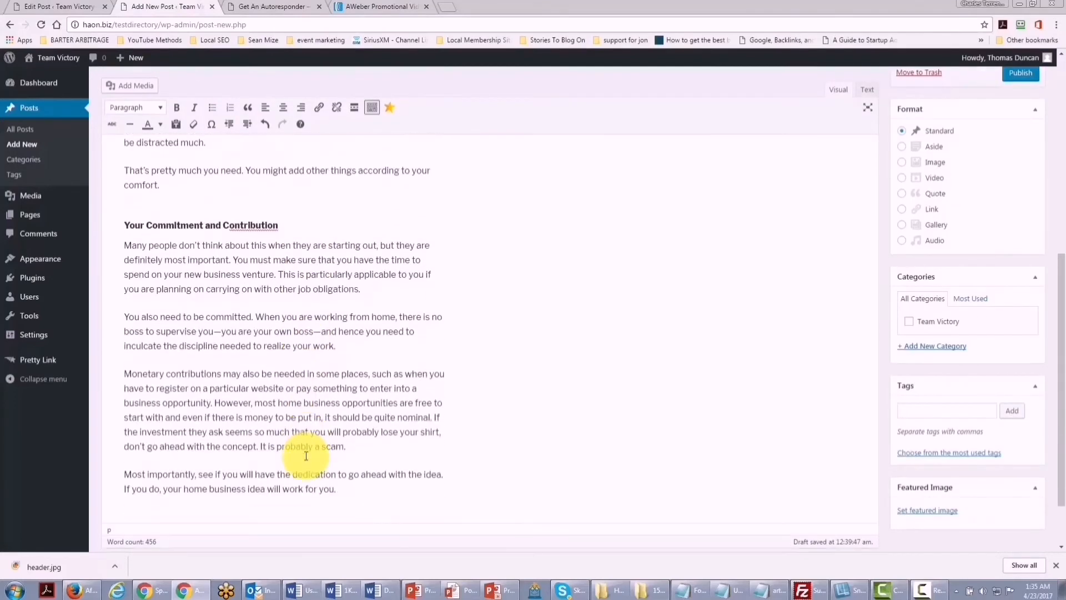
double_click(258, 402)
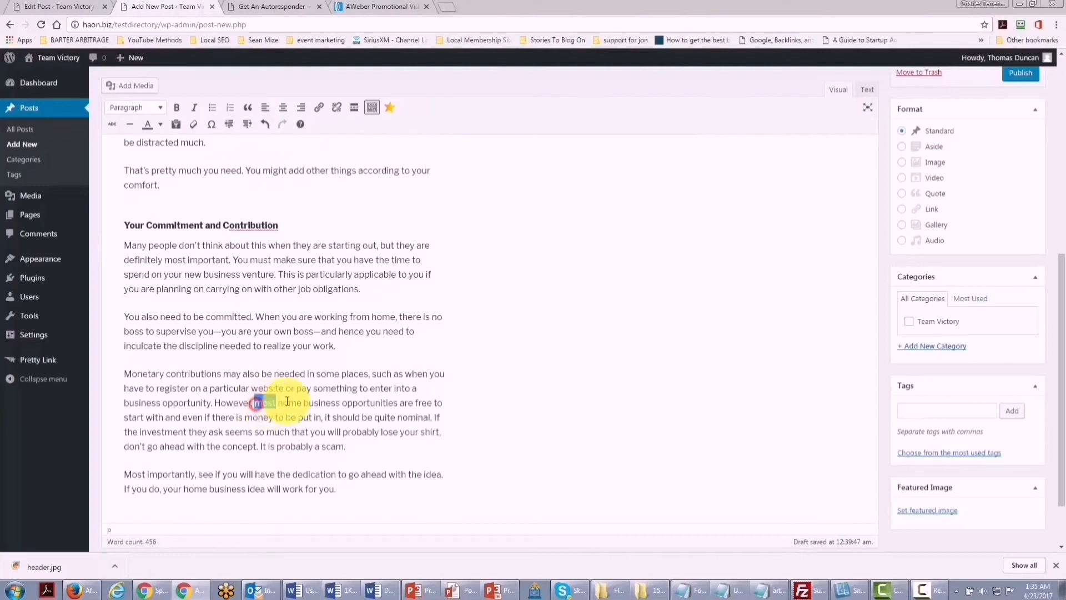
drag(287, 401, 339, 402)
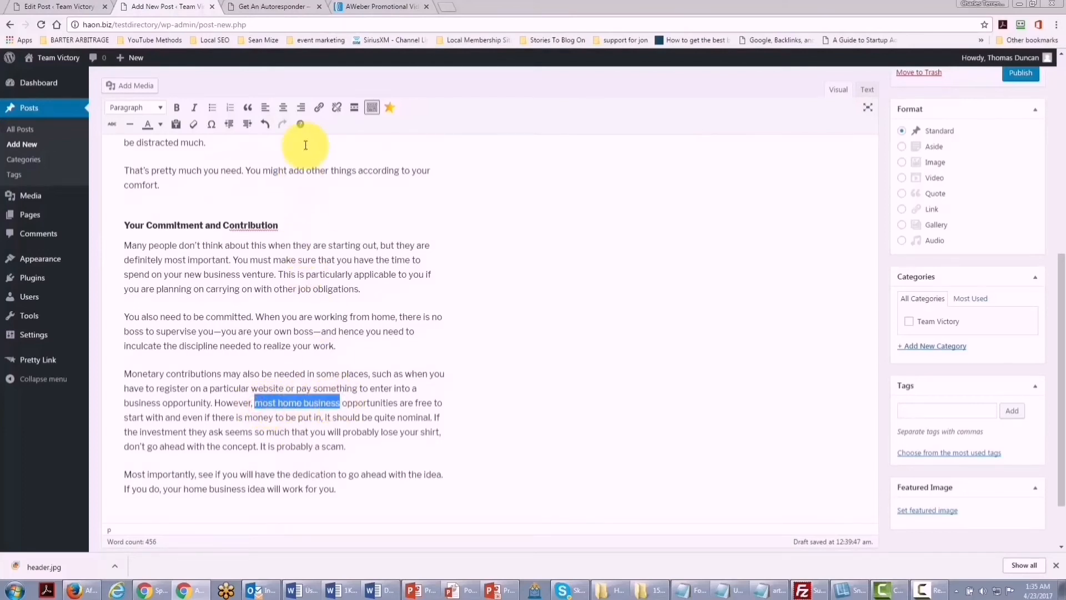
click(318, 108)
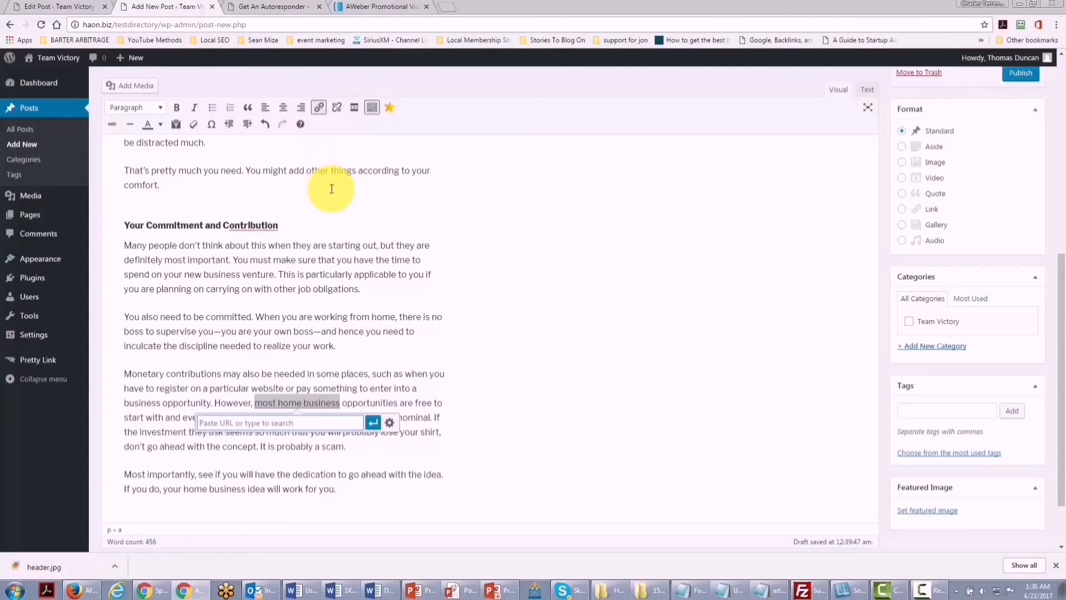
text(http://google.com)
click(371, 426)
click(365, 435)
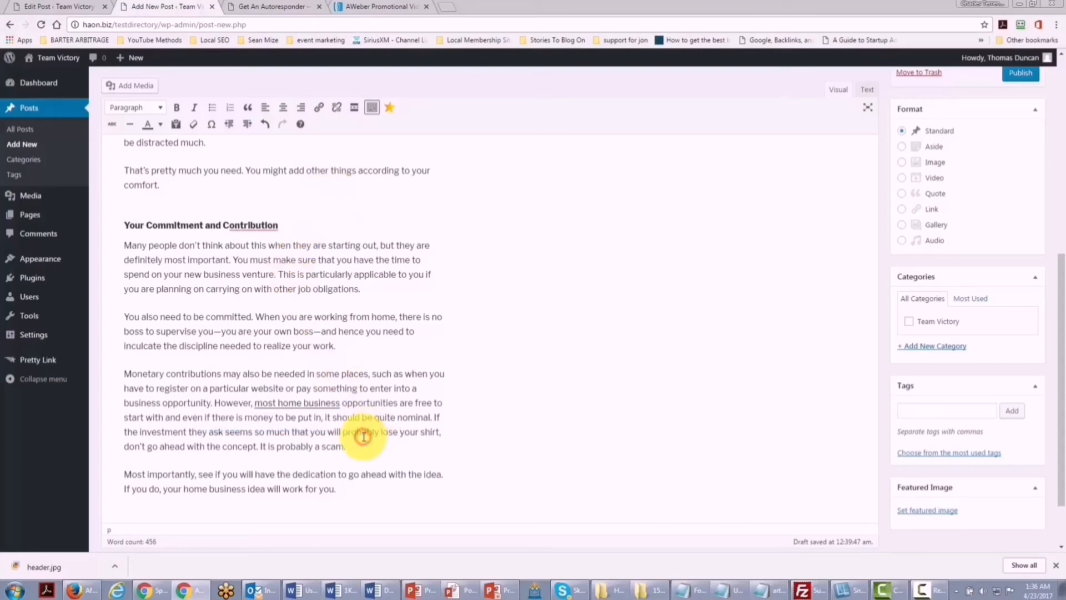
- Upload the SEO word cloud image and insert it at the start of the first paragraph under "The Raw Materials"
scroll(364, 436, up, 2)
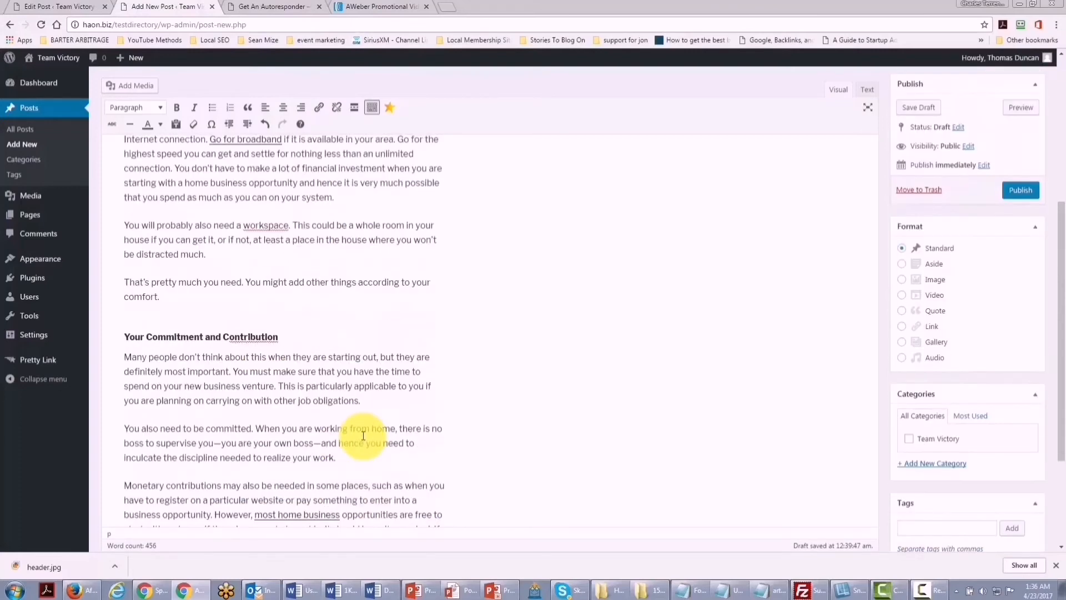
scroll(363, 437, up, 3)
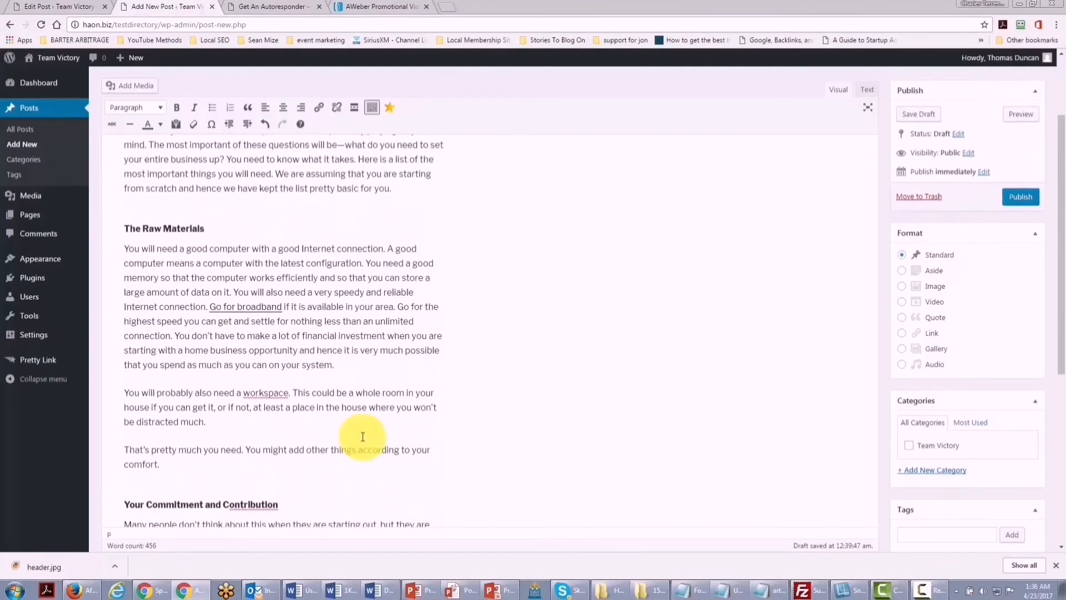
scroll(362, 436, up, 1)
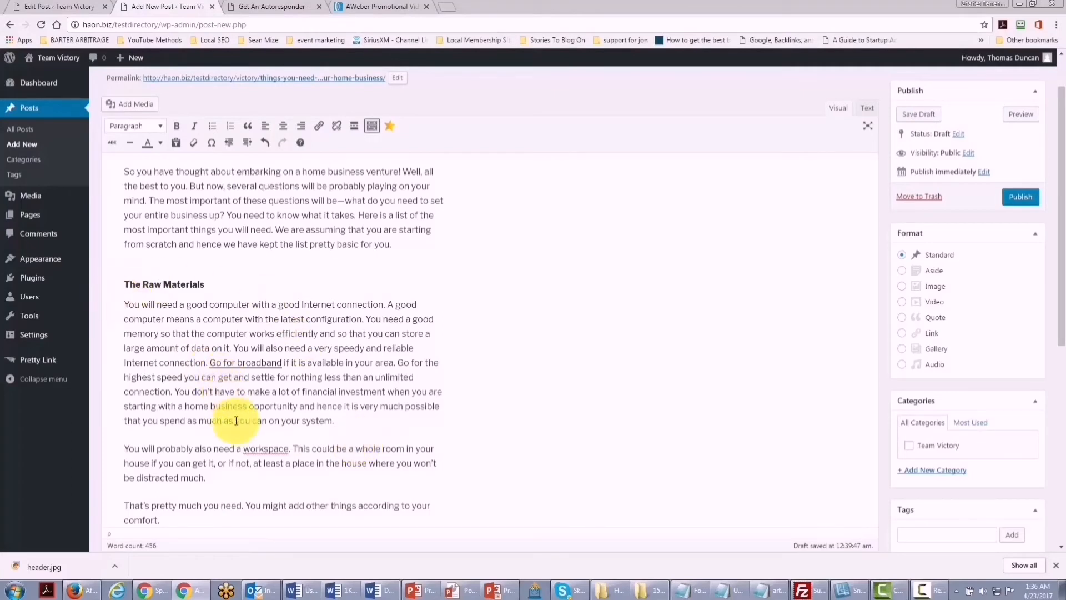
click(123, 304)
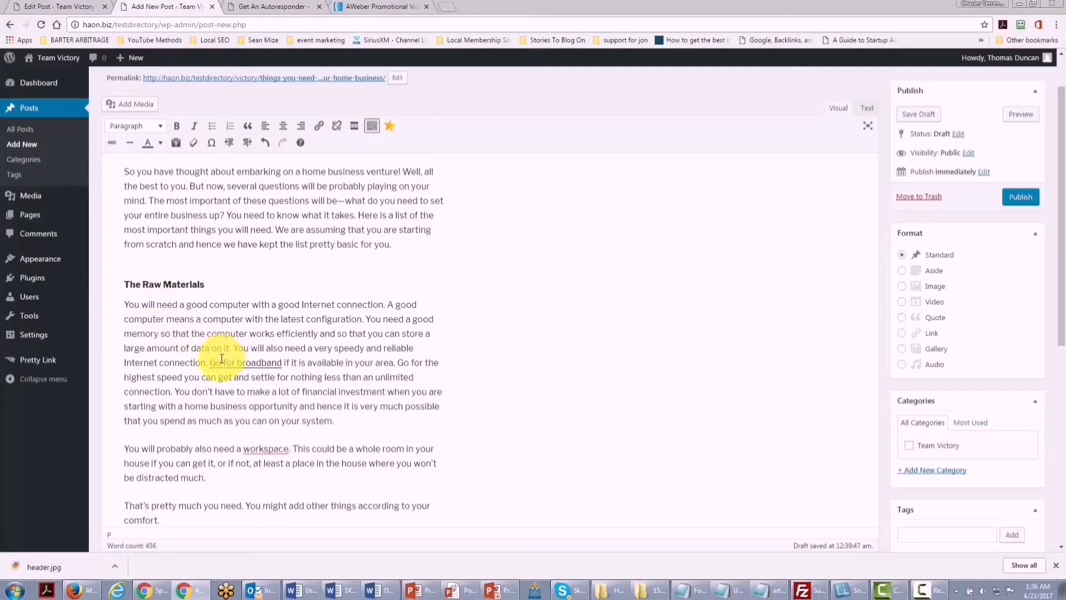
click(136, 106)
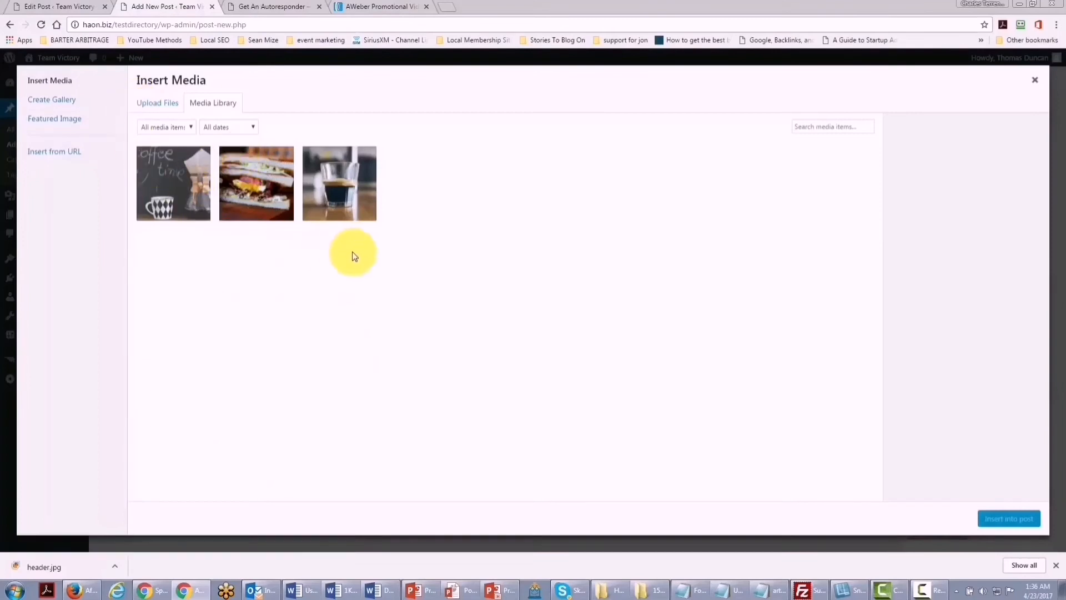
click(159, 104)
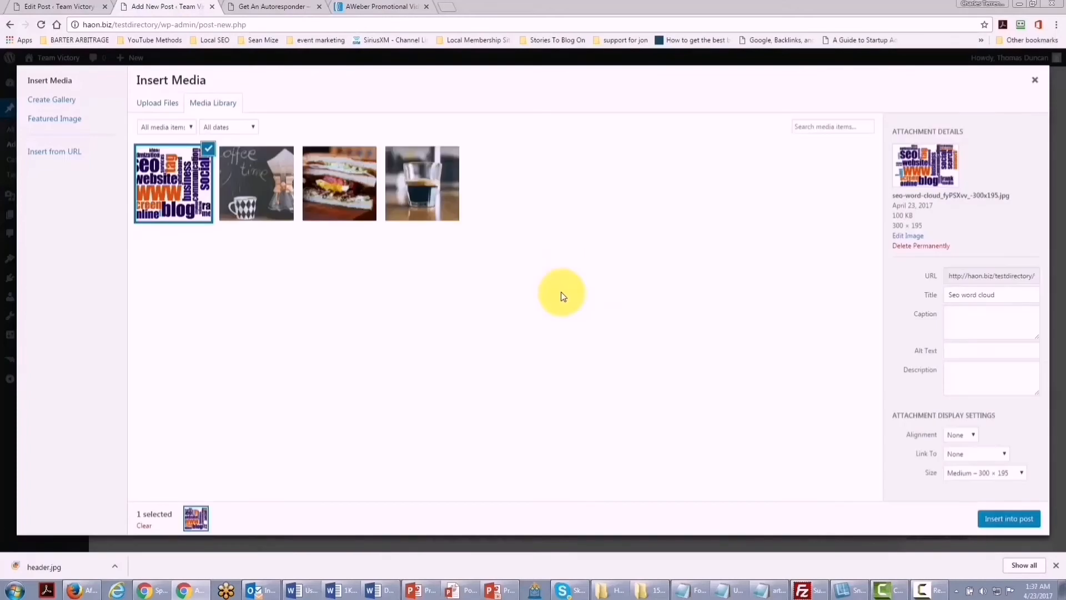
click(995, 518)
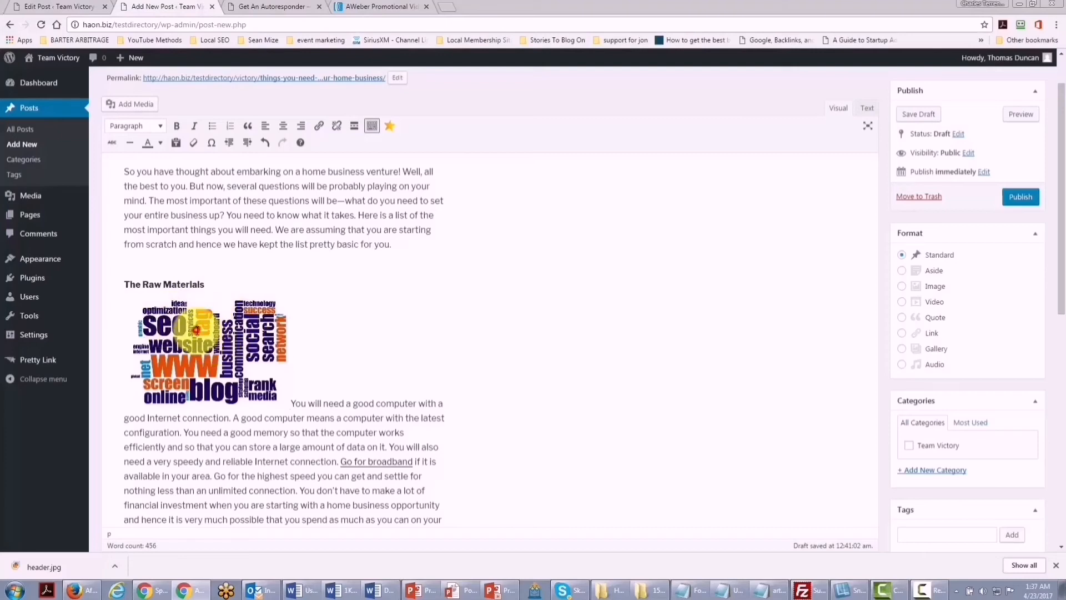
- Set the word cloud image's alignment to Left in its image details
click(194, 330)
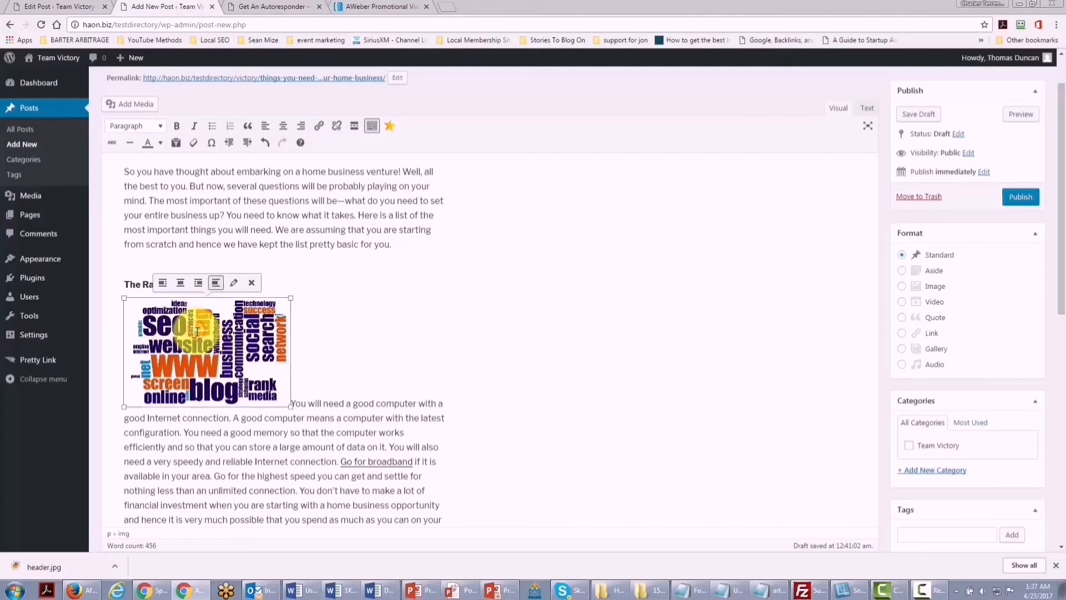
click(234, 285)
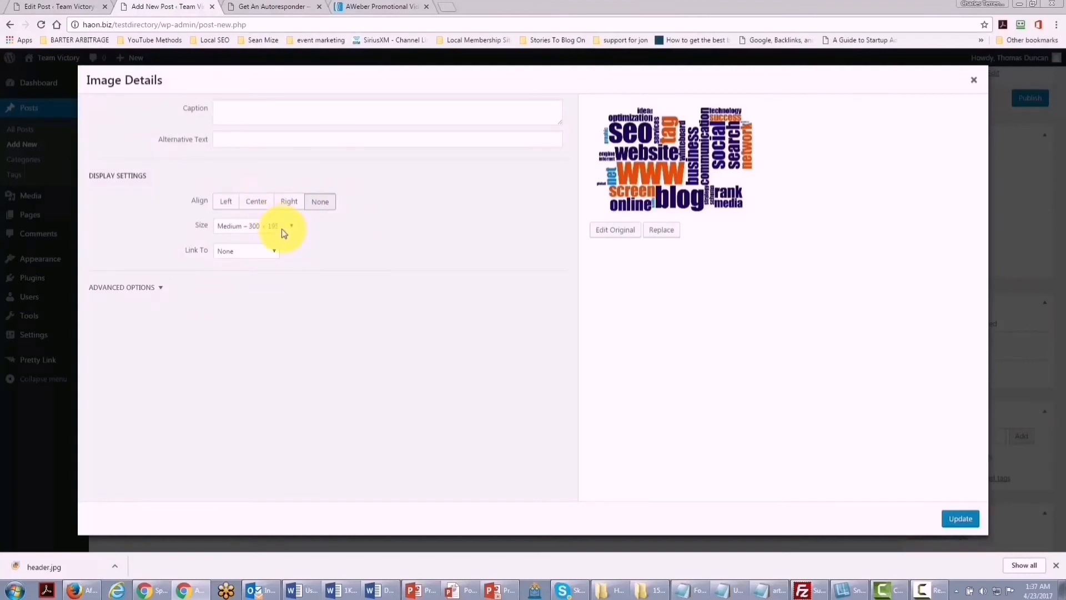
click(226, 203)
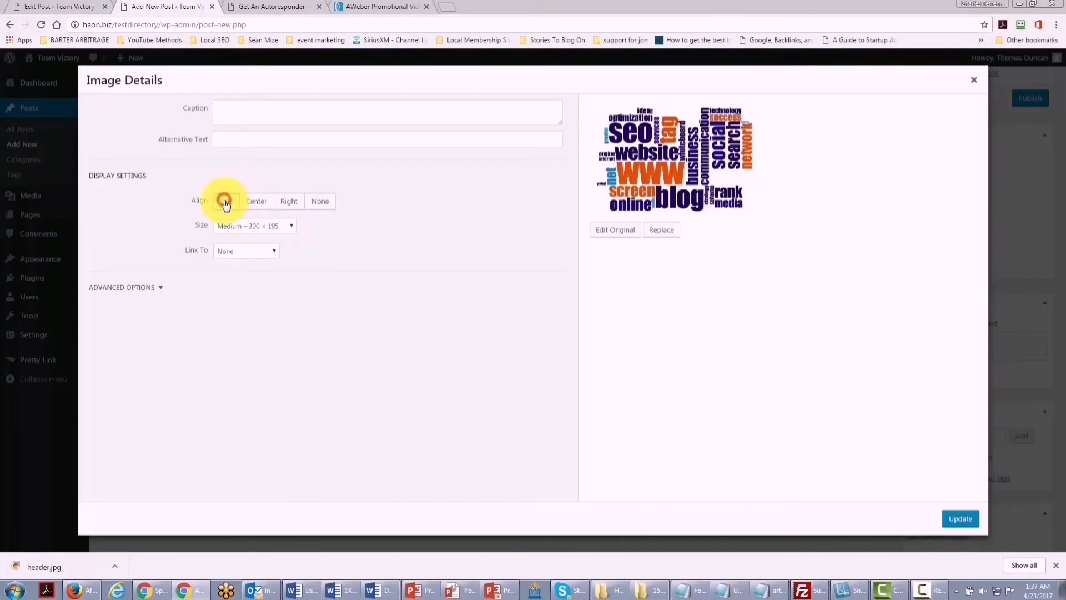
click(948, 519)
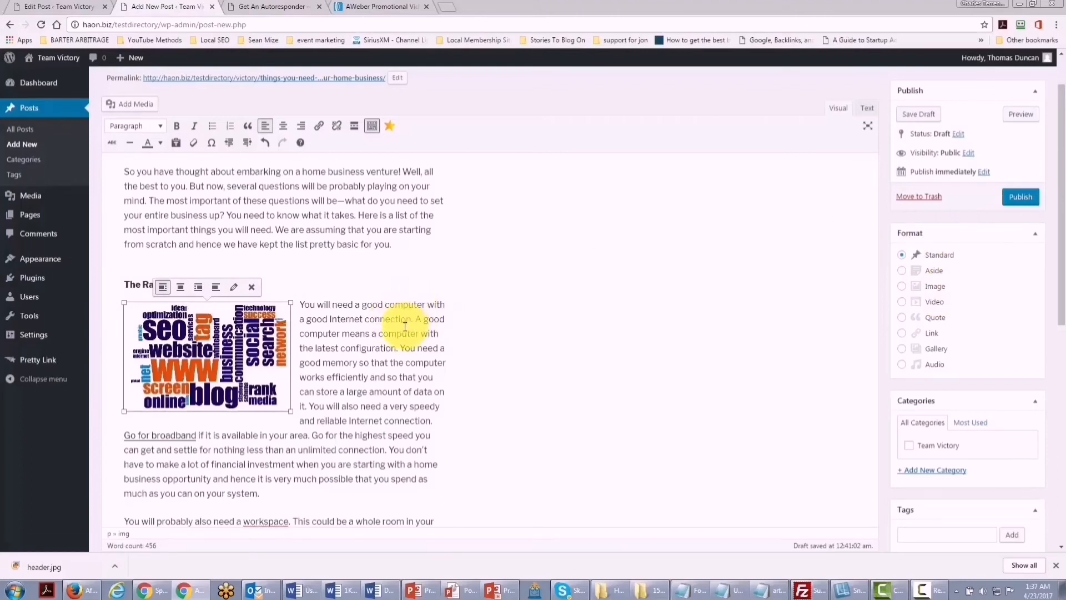
- Publish the article post and review it on the live site
click(1021, 198)
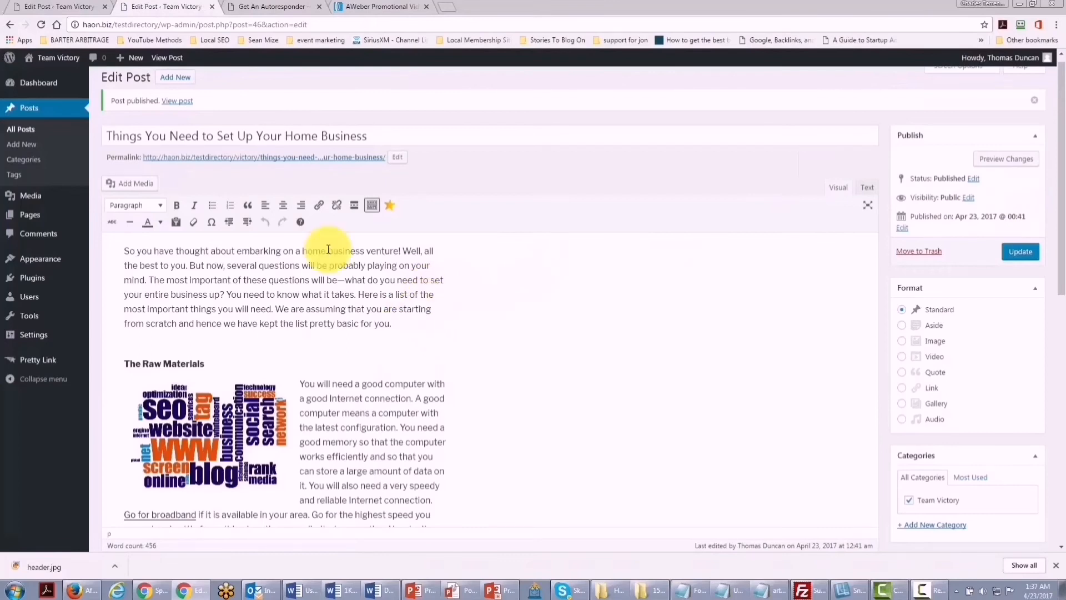
click(179, 102)
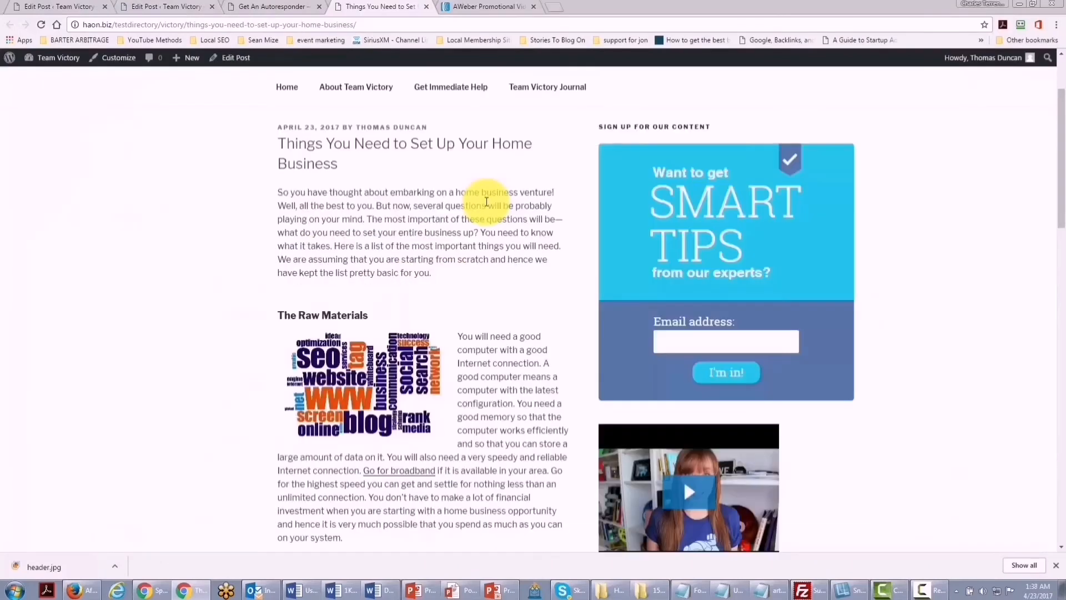
scroll(311, 220, down, 8)
scroll(383, 300, down, 1)
scroll(381, 302, up, 9)
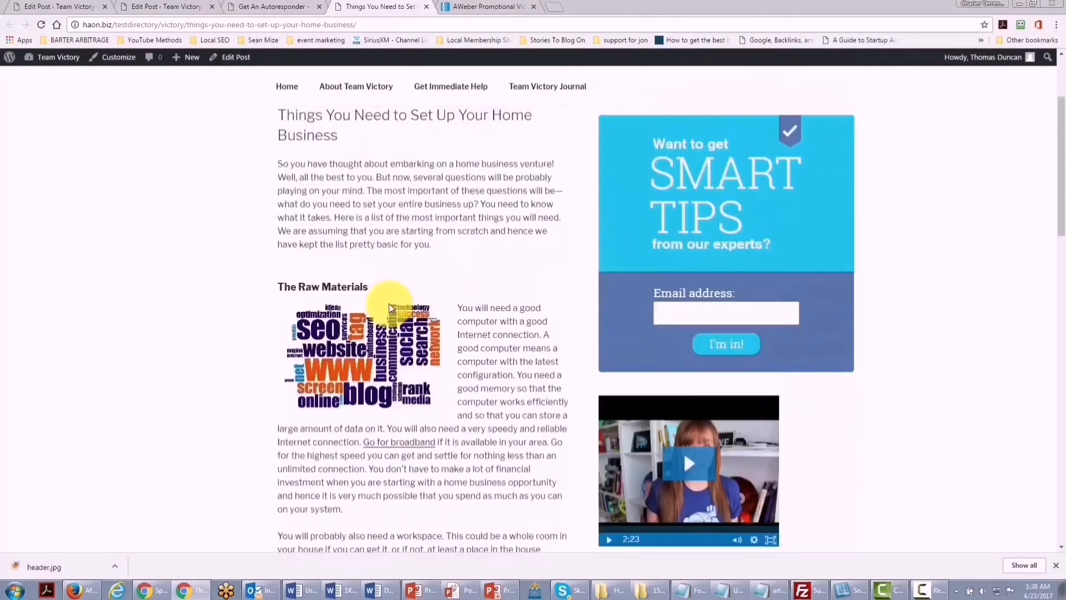
scroll(389, 303, up, 3)
scroll(389, 303, down, 2)
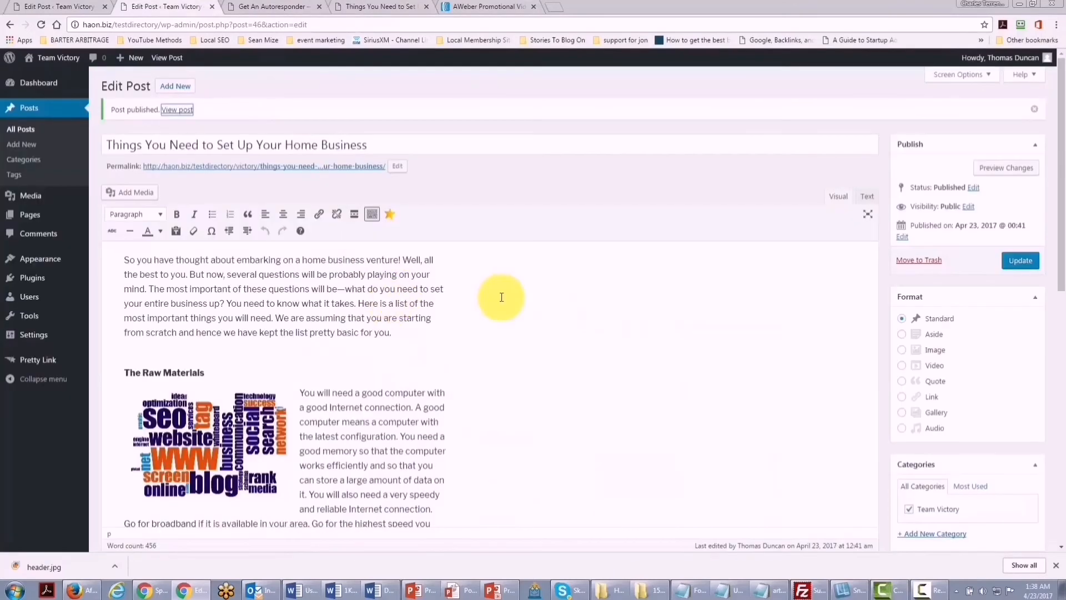
- Move the post from the Team Victory category to a new category named "events" and update it
scroll(618, 331, down, 1)
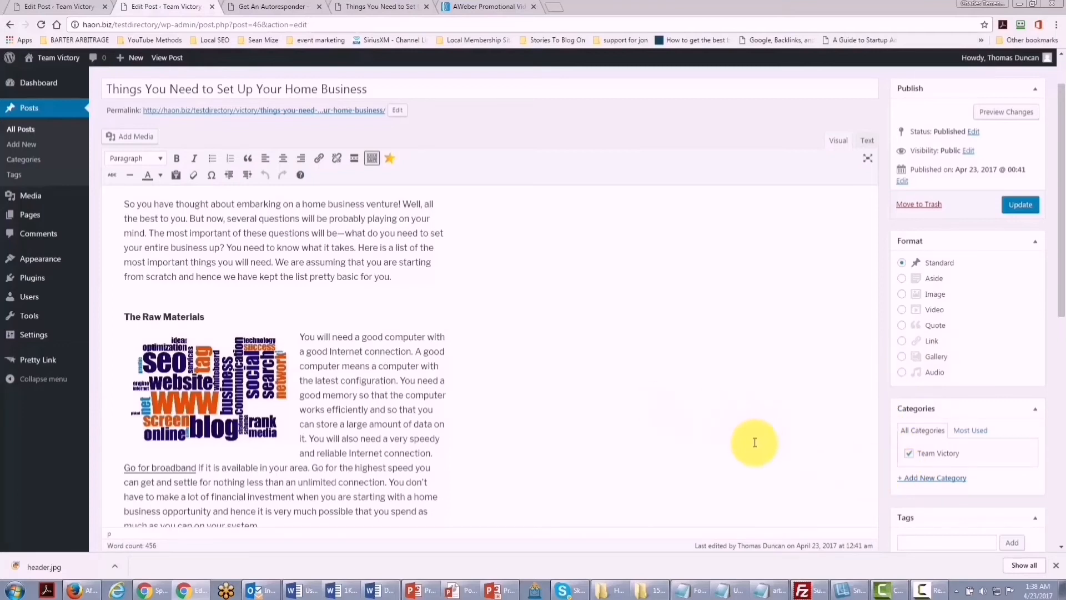
click(931, 479)
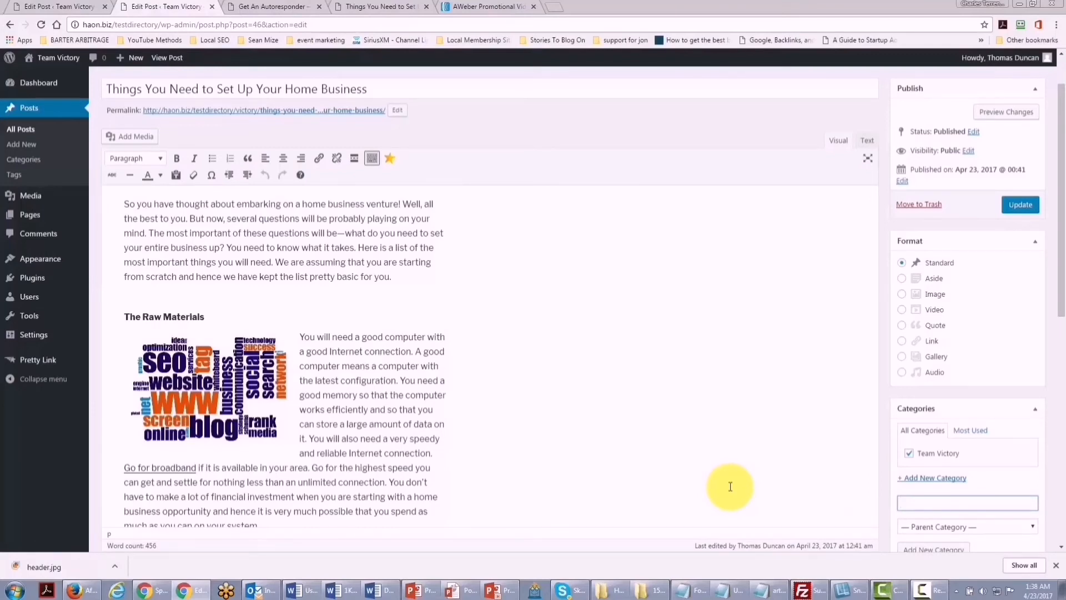
text(events)
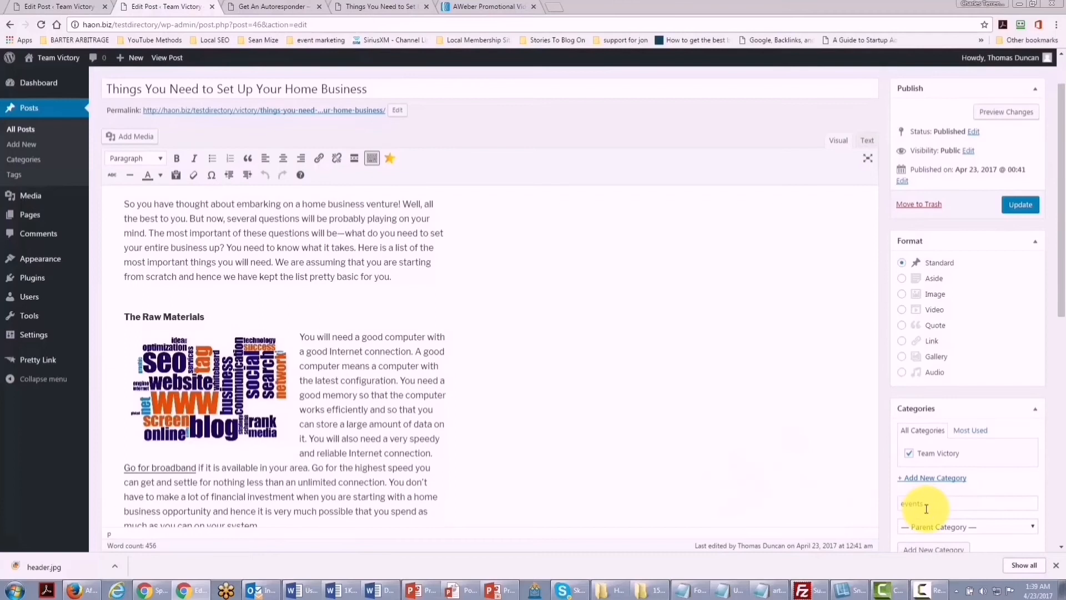
scroll(923, 506, down, 1)
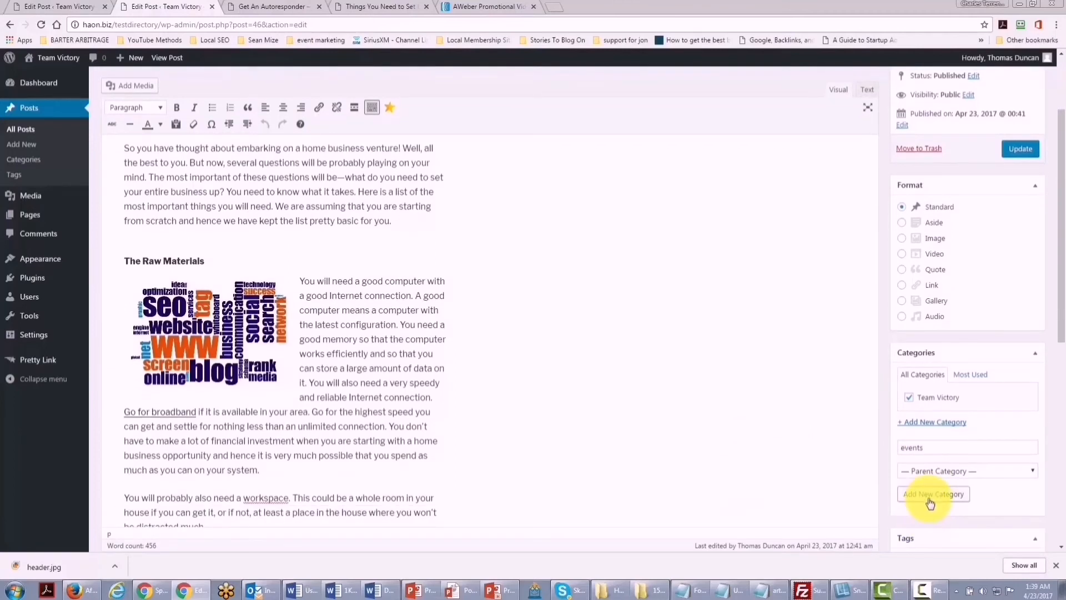
click(930, 502)
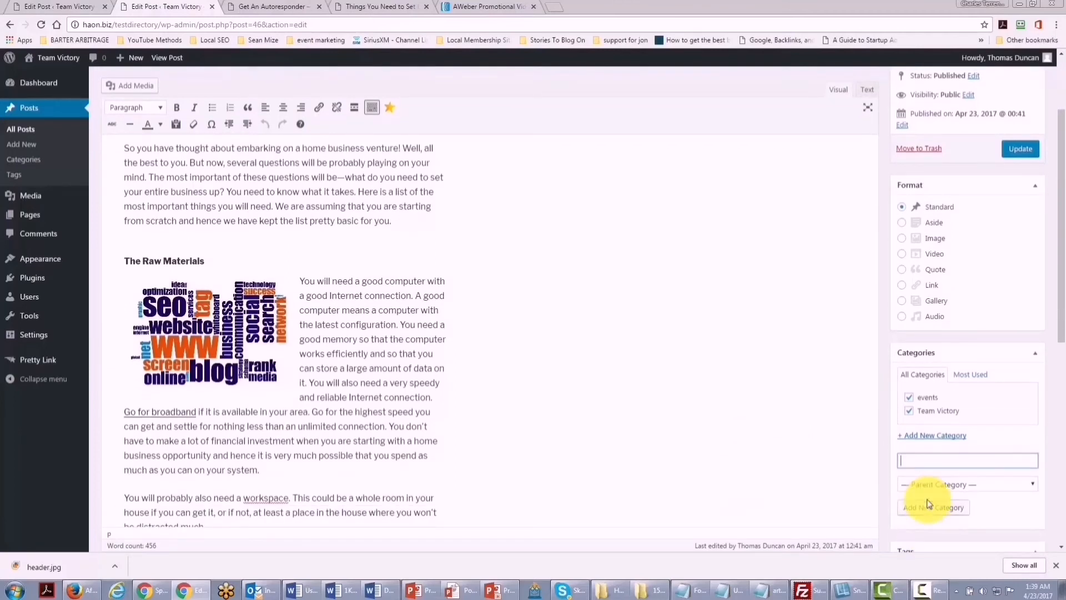
click(909, 412)
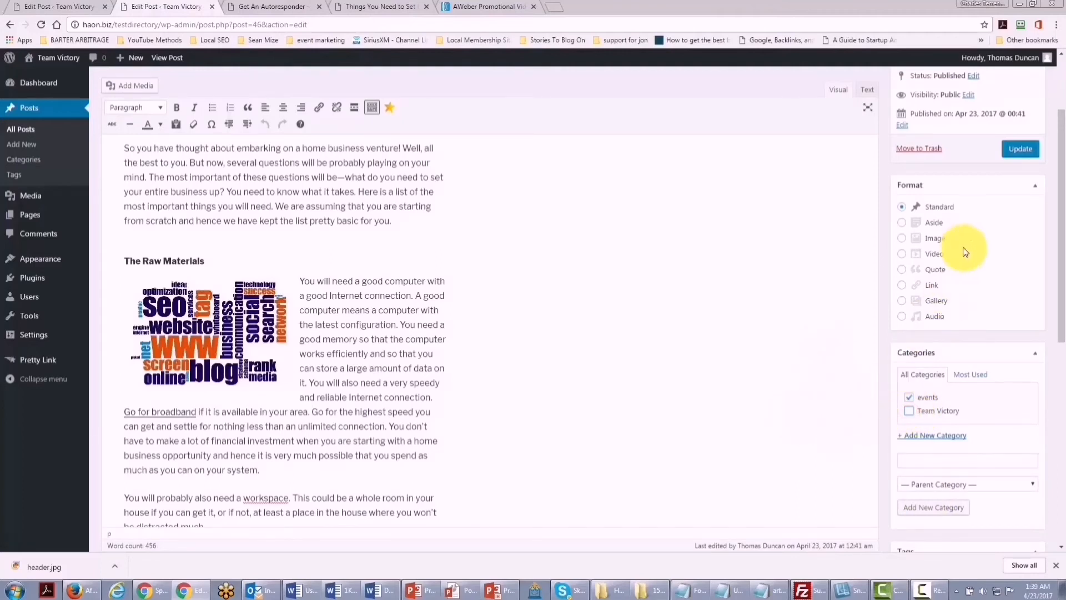
click(1011, 150)
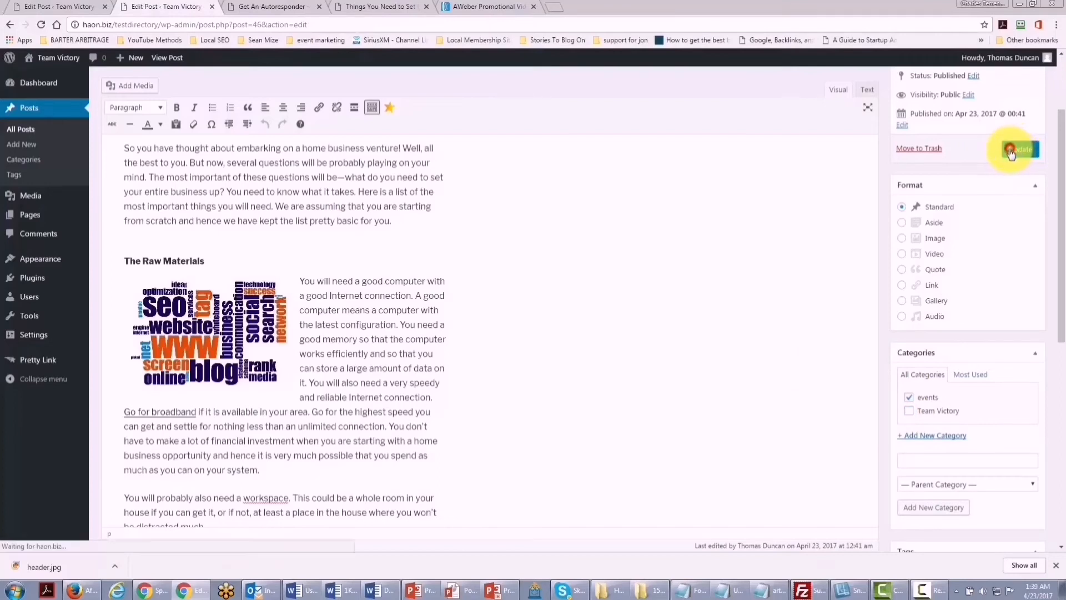
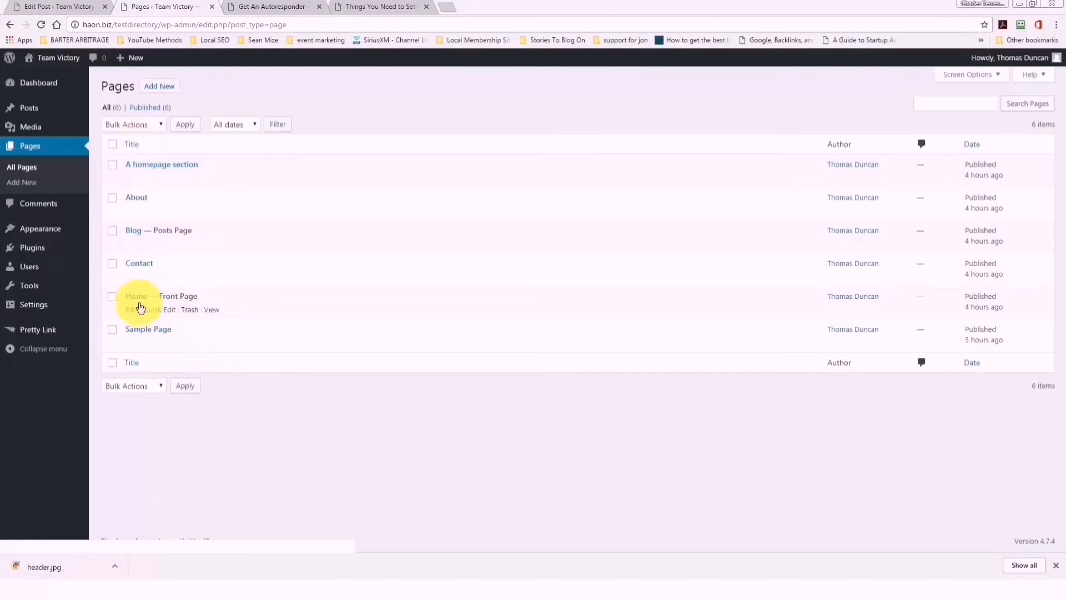
- Add a new page titled "New Content" and paste the copied home business article into its body
click(157, 87)
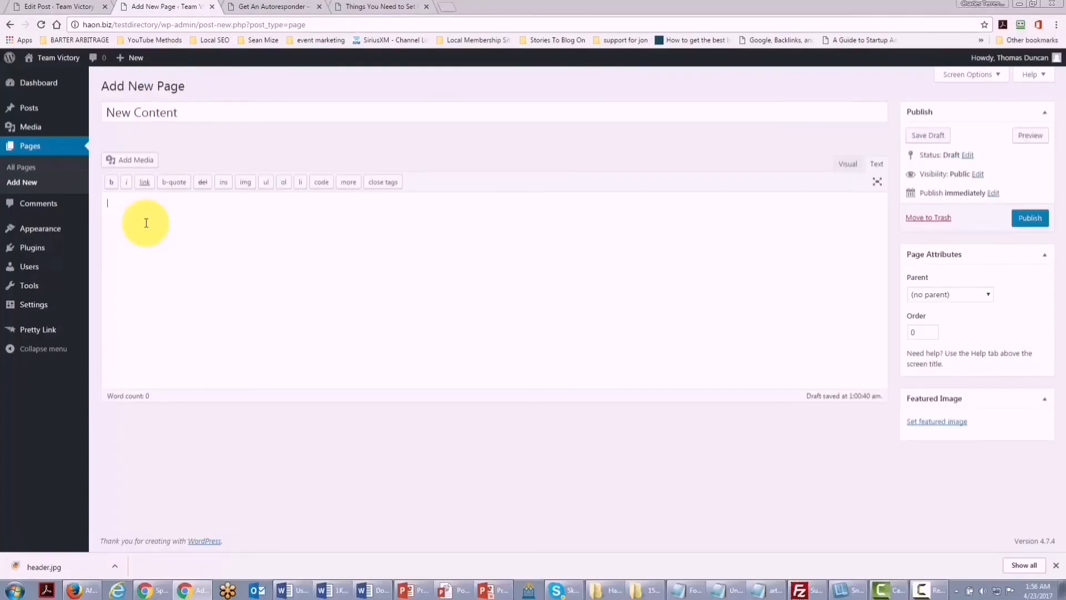
key(ctrl+v)
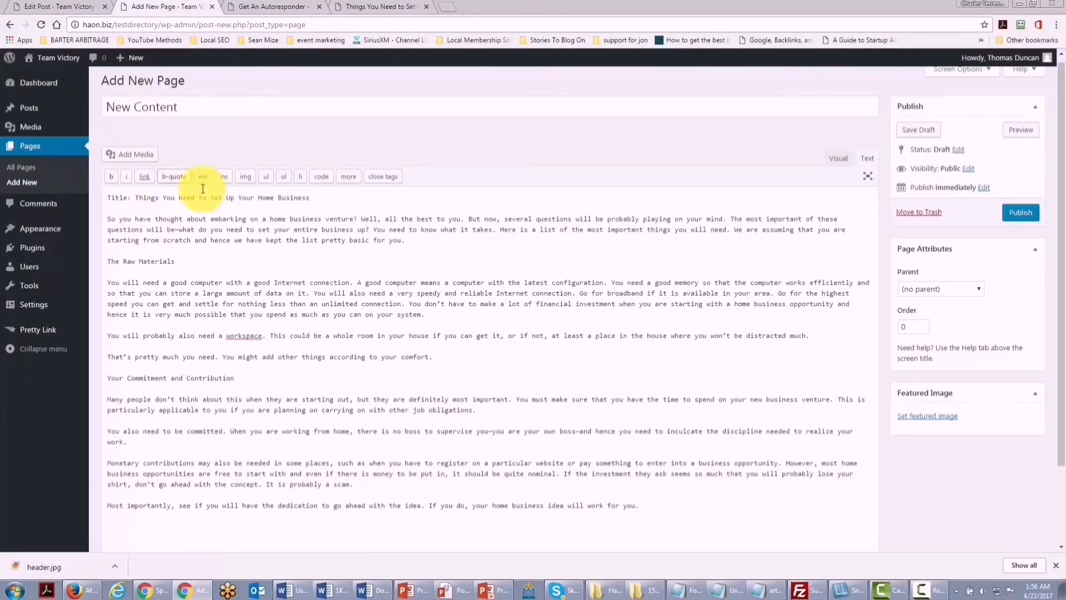
scroll(213, 251, up, 1)
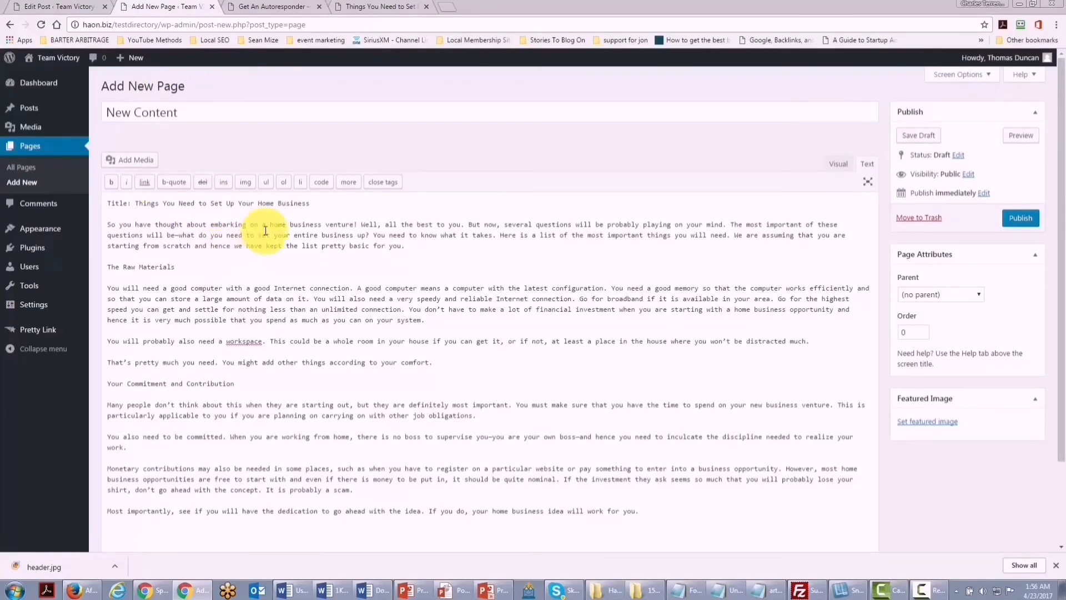
- Delete the title line and blank lines above the page's first paragraph and switch the editor to Visual mode
drag(309, 203, 93, 210)
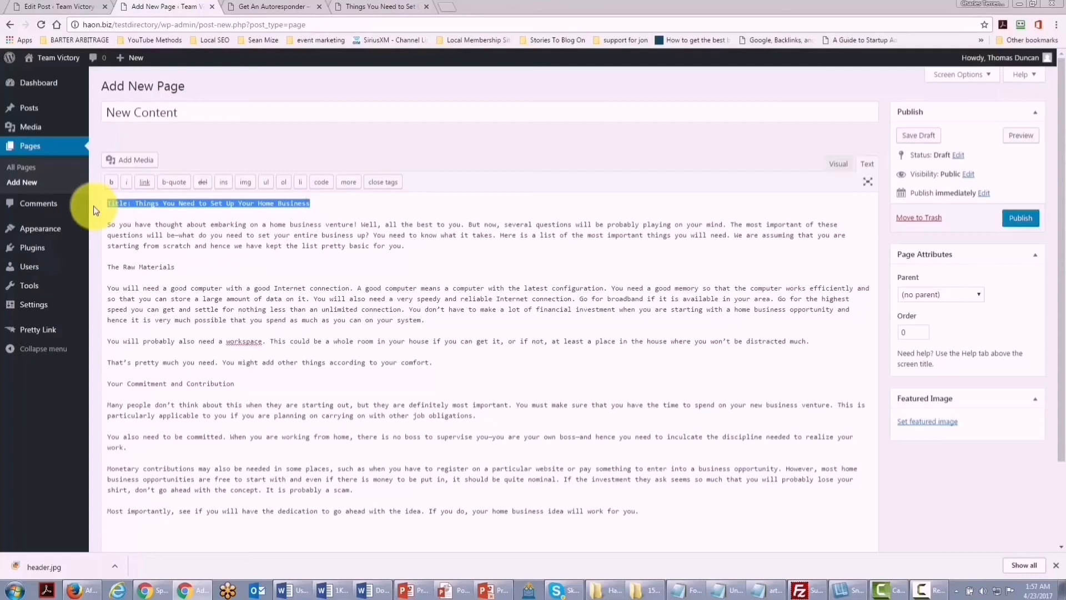
key(Delete)
key(Delete)
key(Delete)
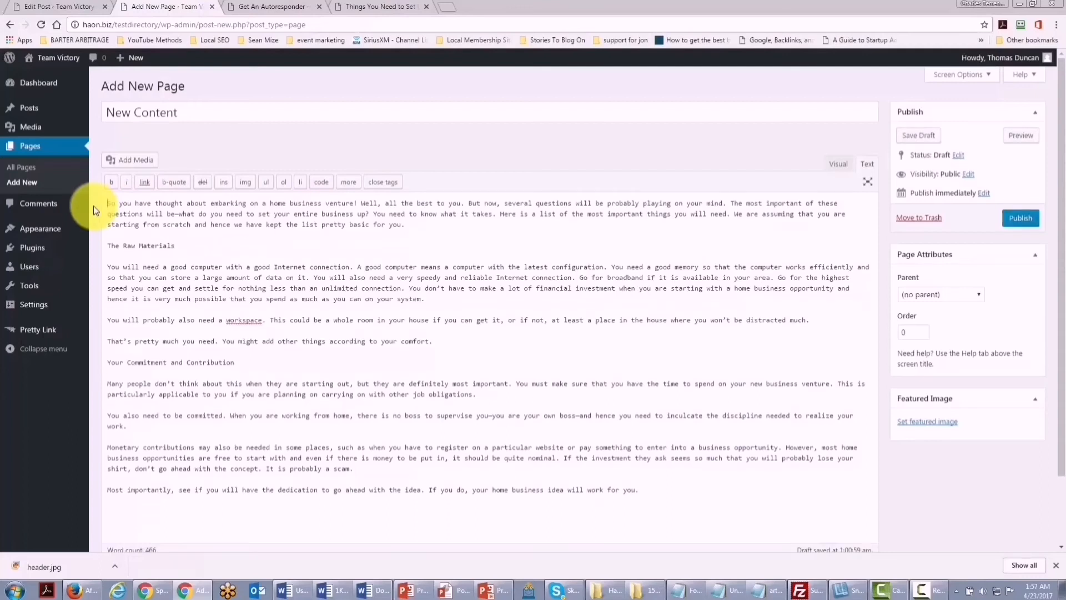
click(838, 164)
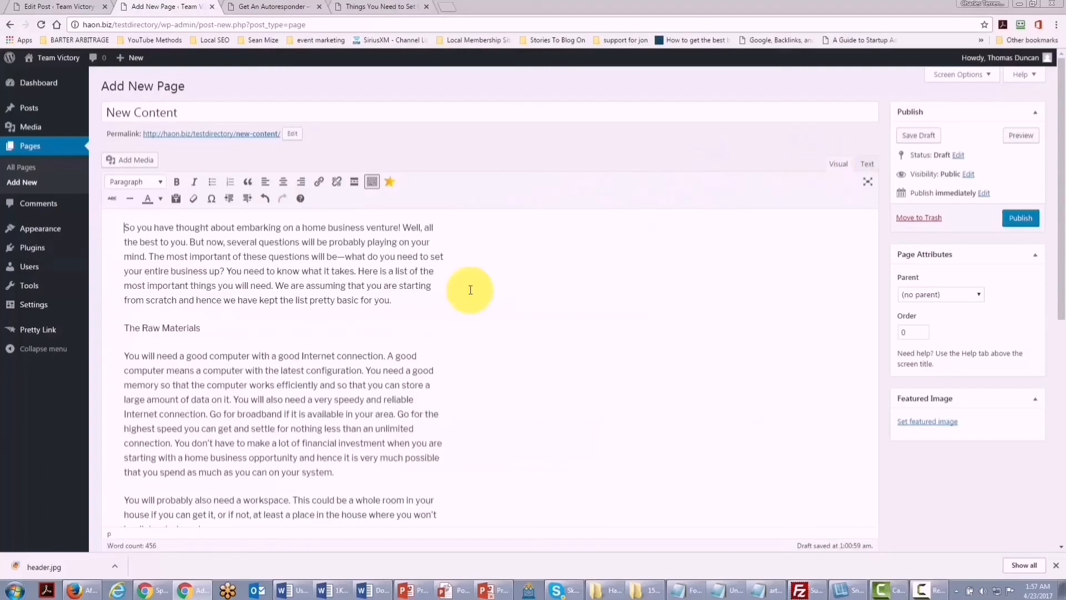
- Format the "The Raw Materials" and "Your Commitment and Contribution" lines of the page as Heading 4
drag(228, 333, 123, 328)
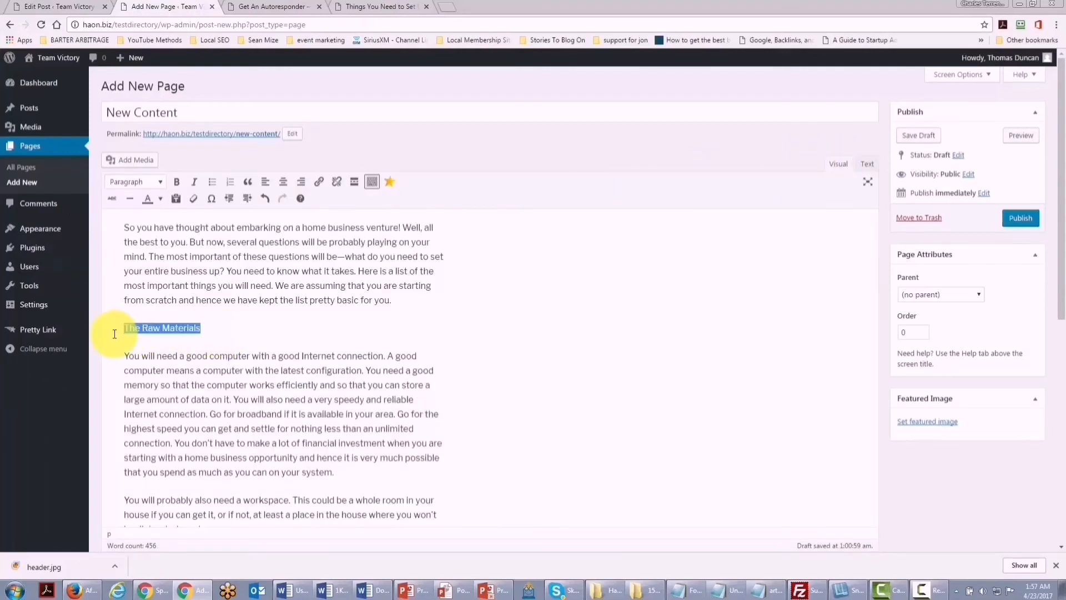
click(161, 184)
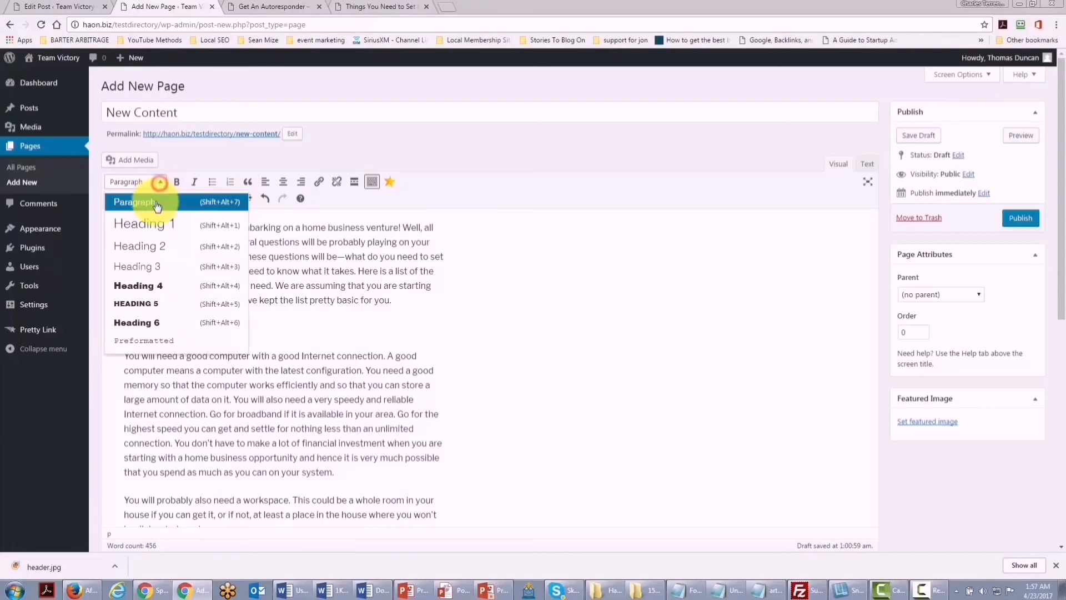
click(154, 285)
click(245, 318)
scroll(241, 321, down, 3)
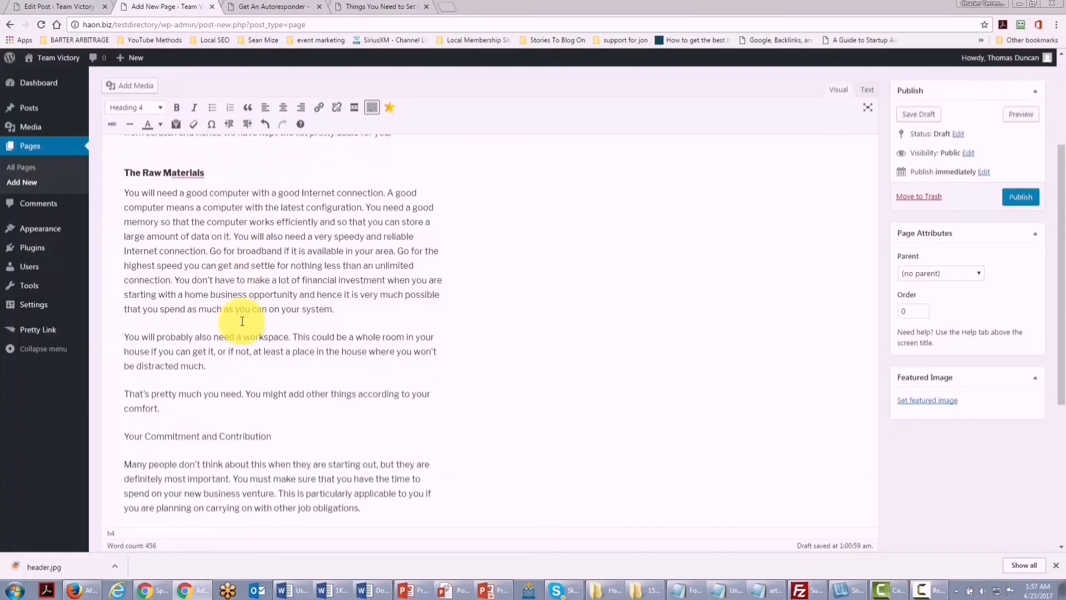
drag(279, 429, 123, 431)
key(alt+shift+4)
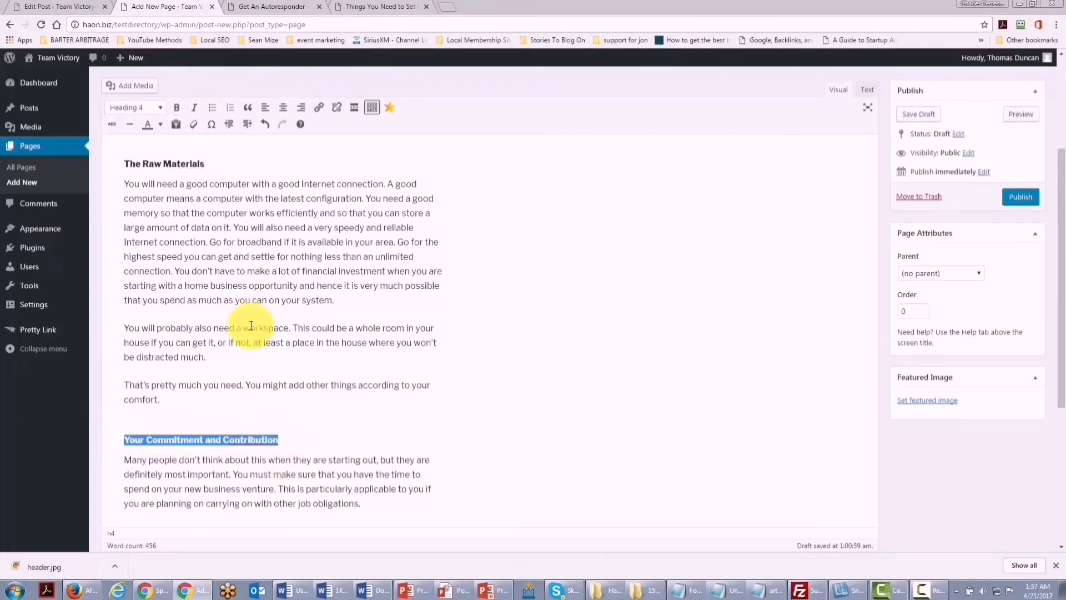
- Link the words "also need a workspace" in the page body to google.com
drag(194, 327, 290, 329)
click(318, 107)
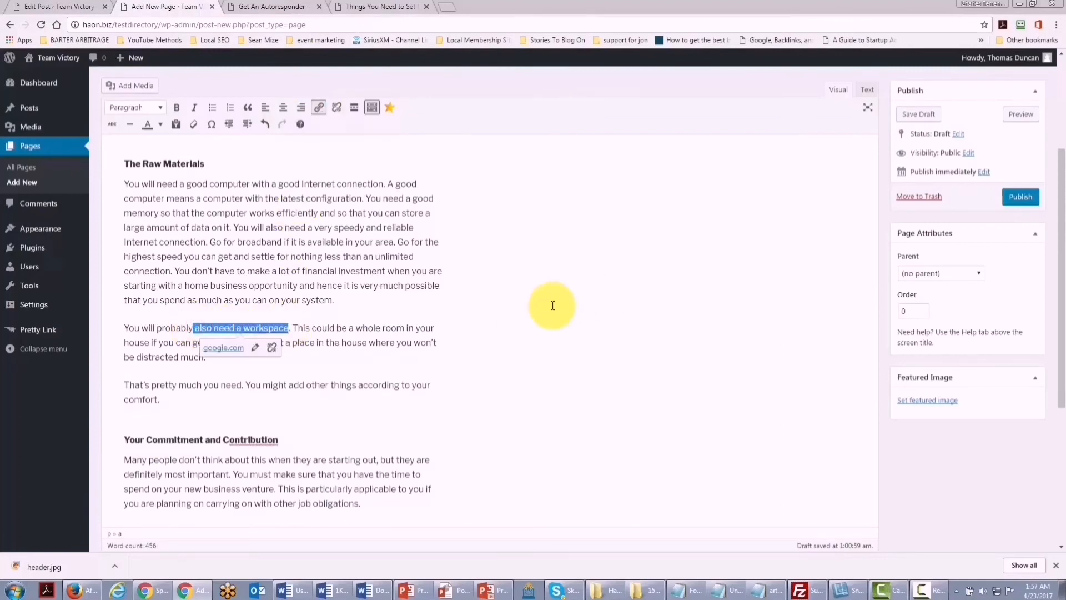
- Set About as the parent of the New Content page and publish the page
click(979, 276)
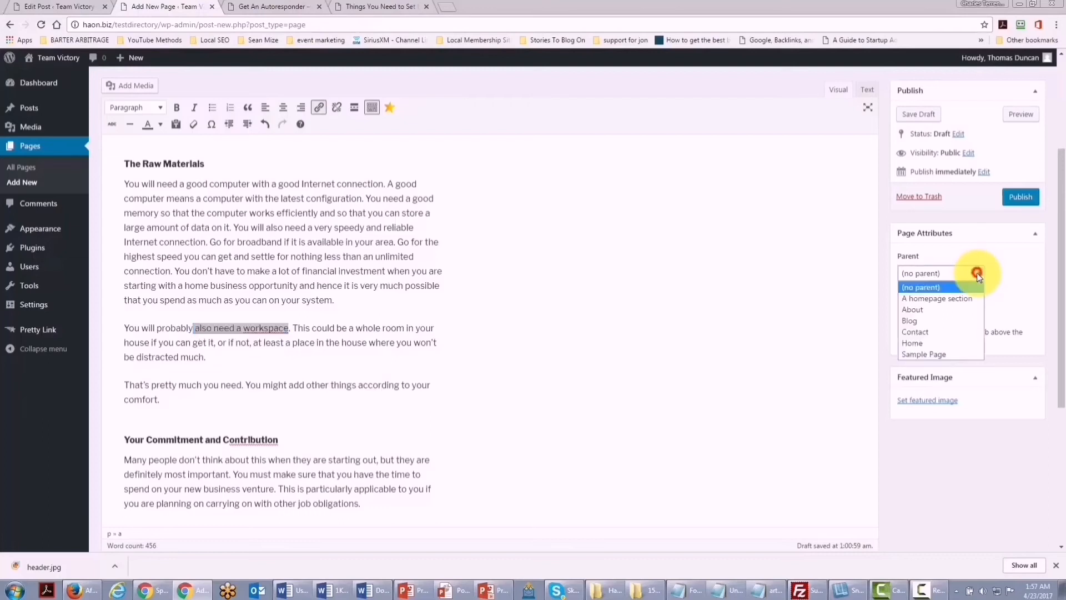
click(917, 311)
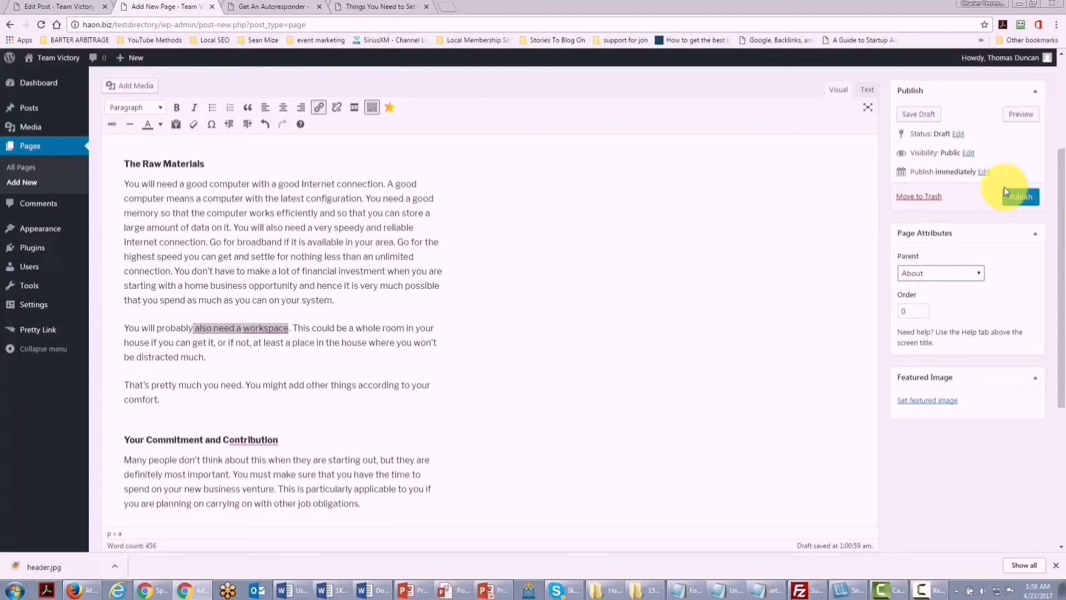
click(1020, 198)
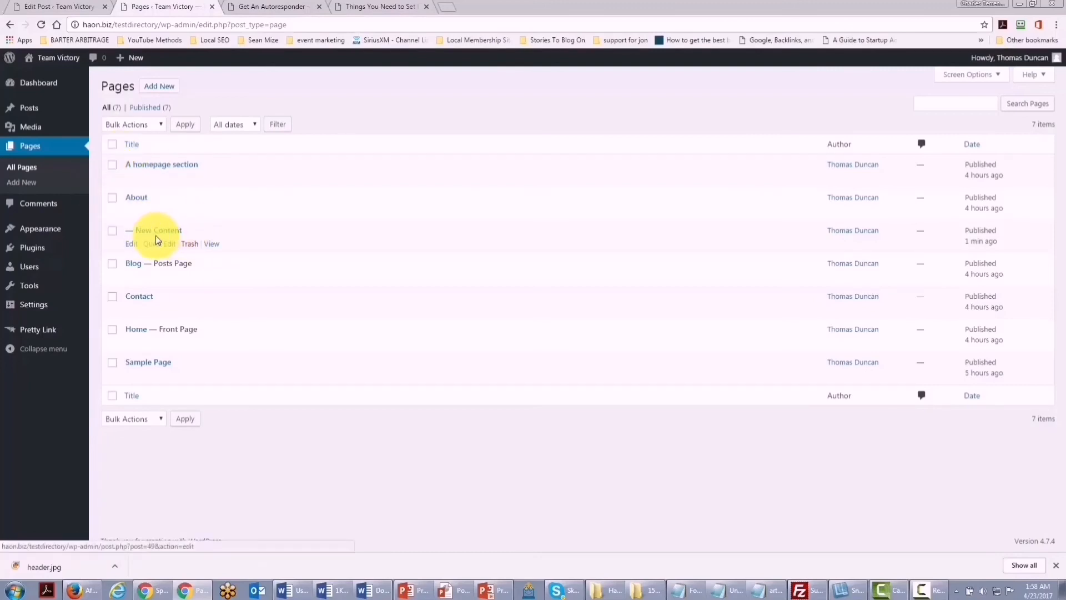
- View the published New Content page in a new tab and examine the parent and page parts of its address
middle_click(210, 245)
click(286, 9)
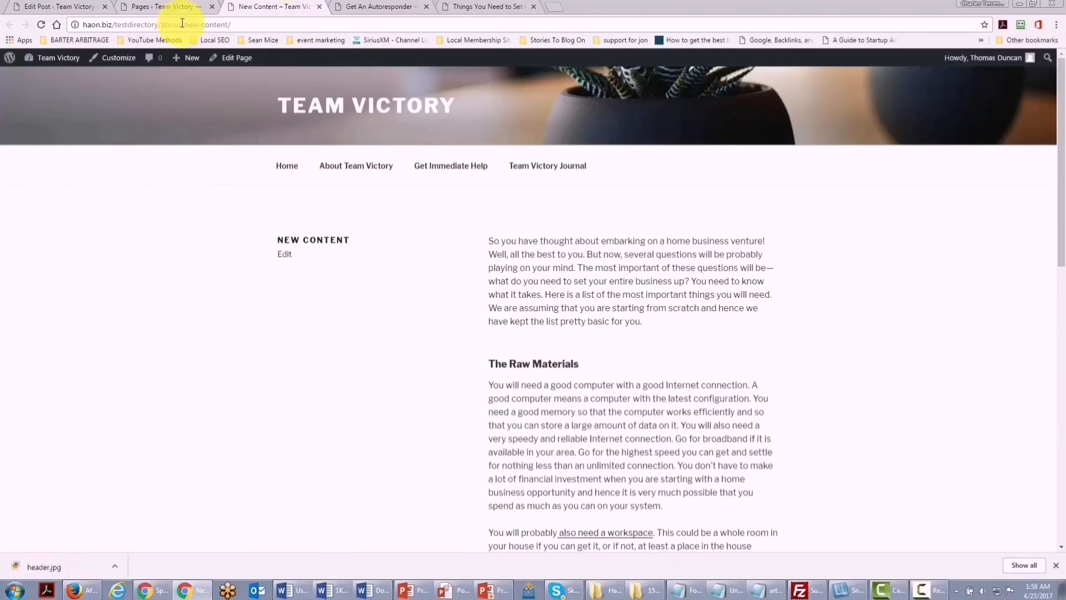
drag(182, 24, 162, 24)
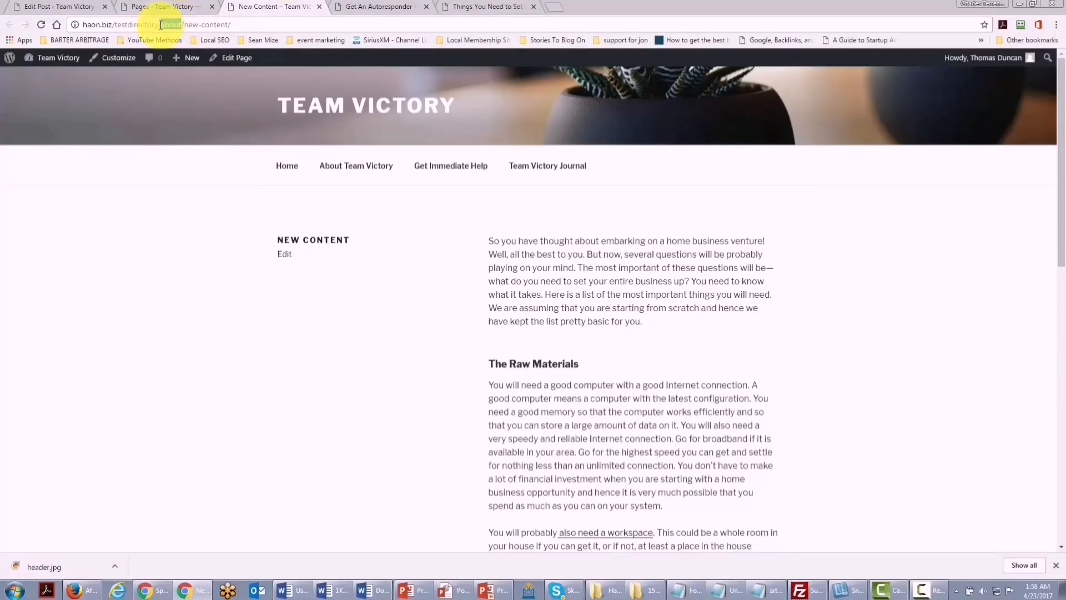
click(159, 25)
drag(160, 24, 228, 25)
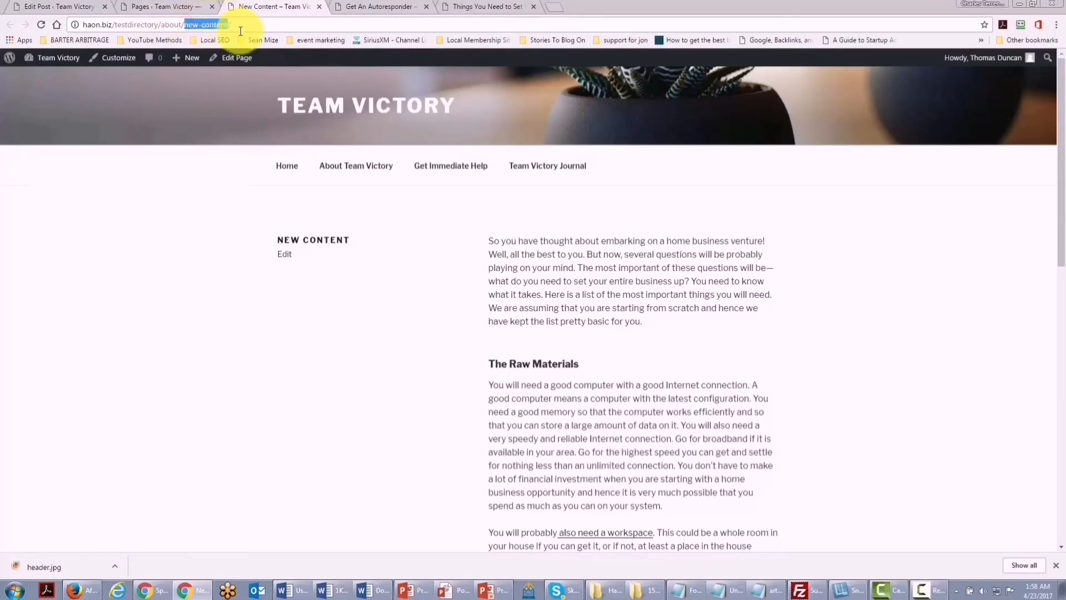
click(244, 25)
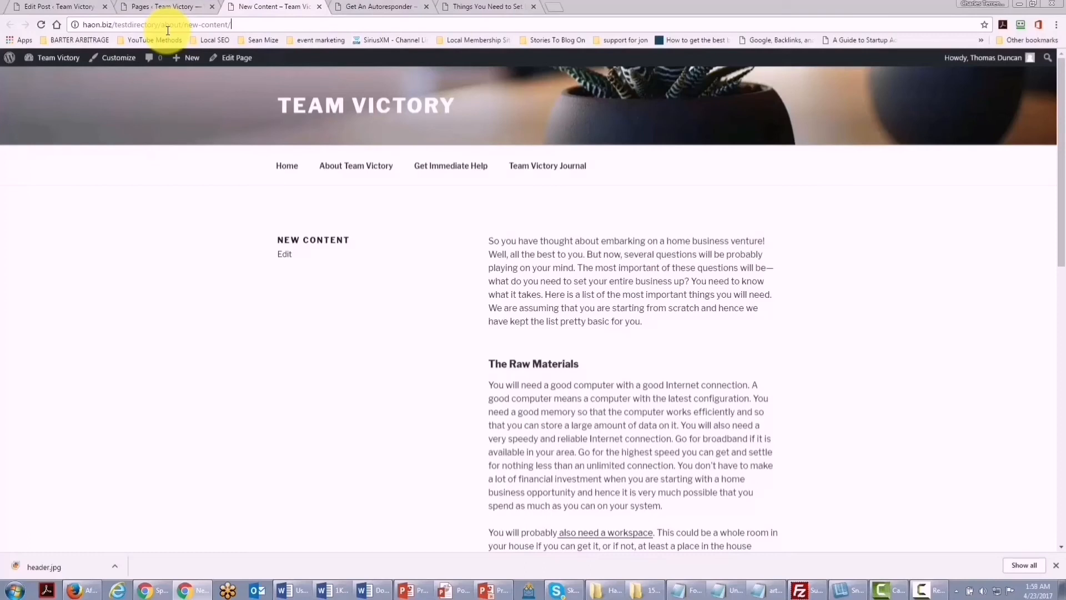
- Set the SEO word-cloud picture as the New Content page's featured image, update the page and check it on the live site
click(161, 6)
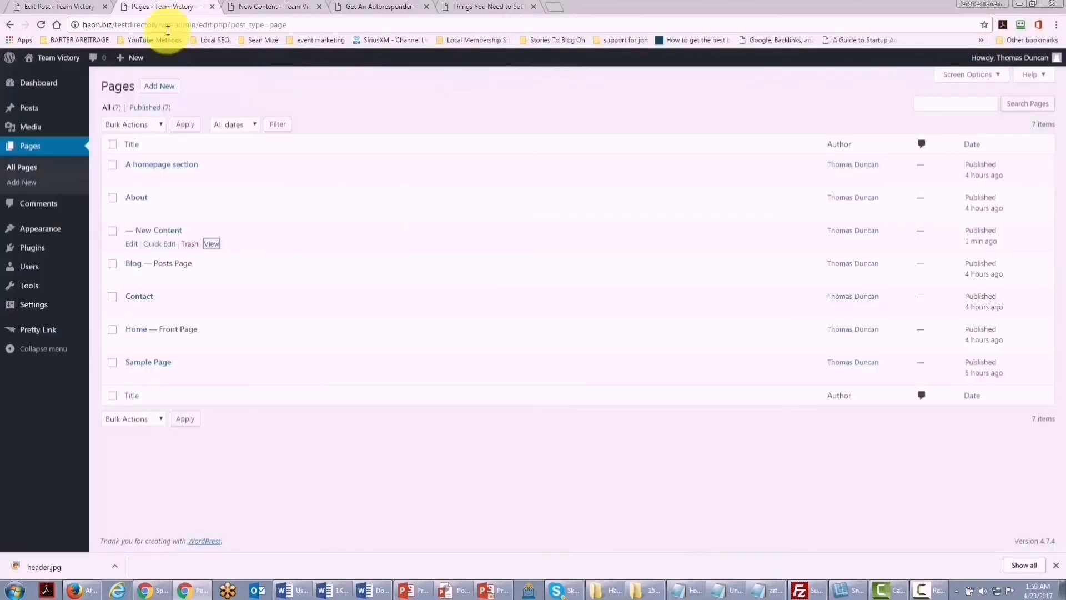
click(130, 244)
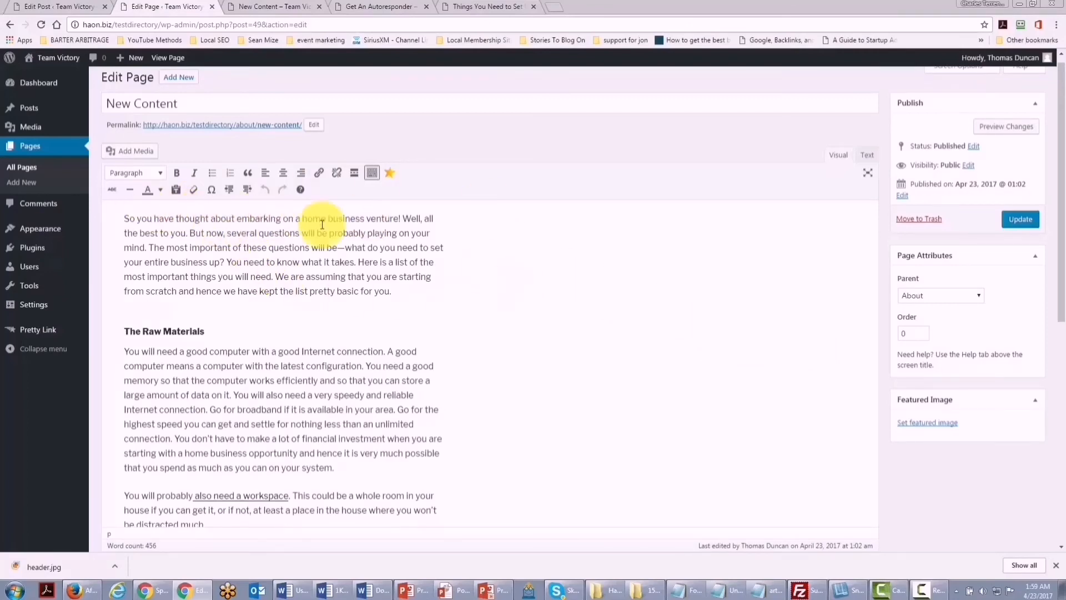
click(921, 425)
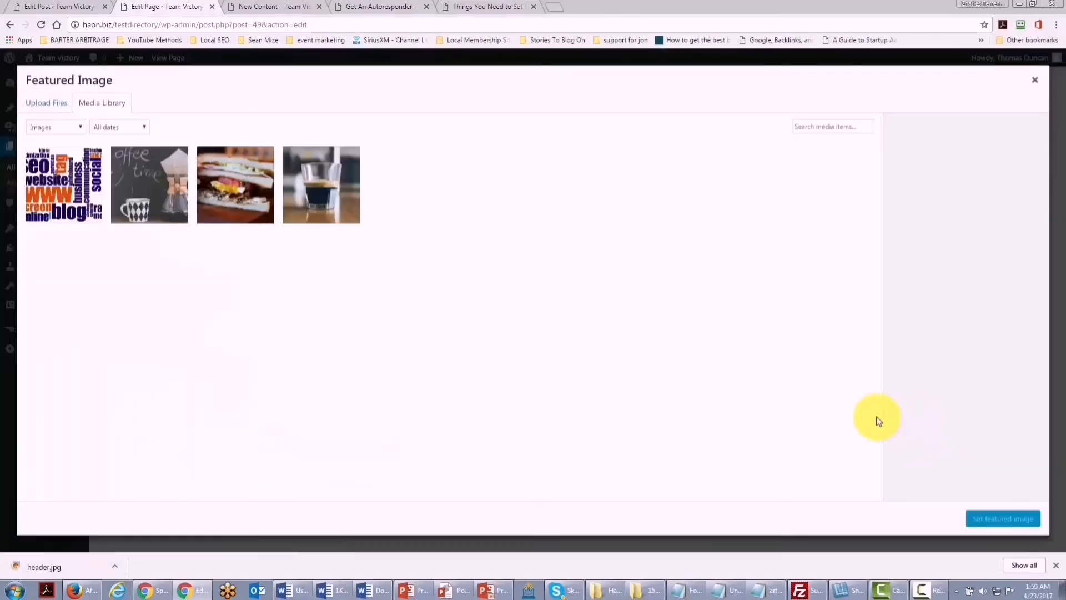
click(69, 191)
click(1000, 518)
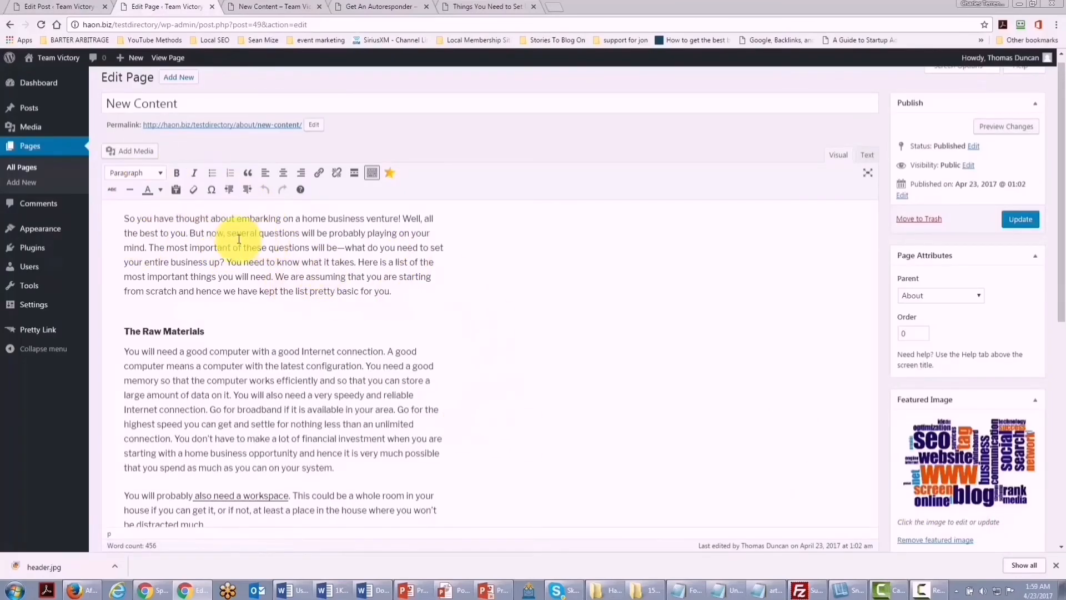
click(1021, 221)
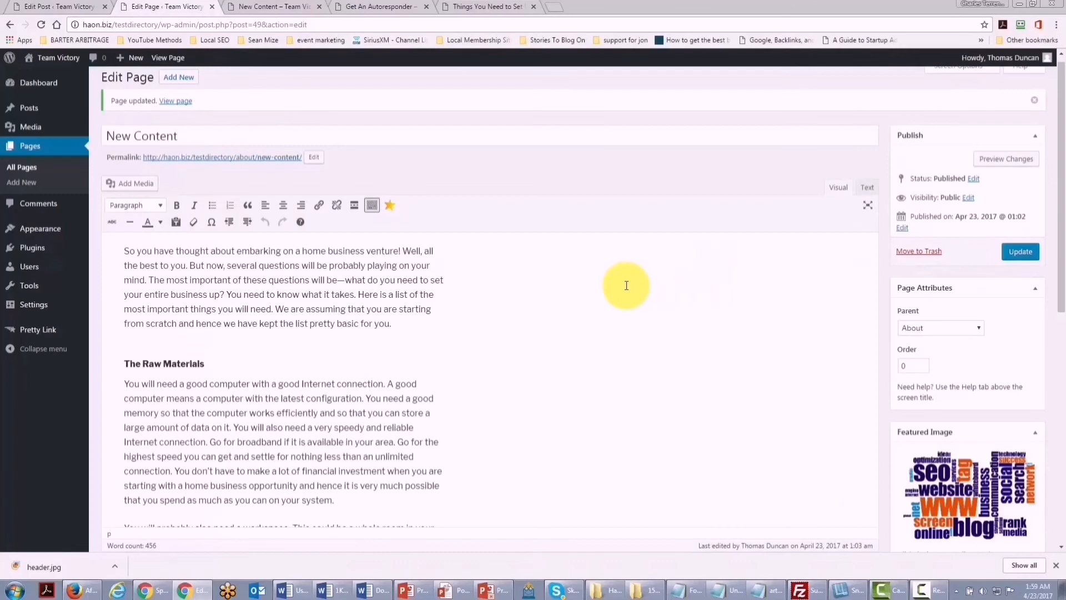
key(ctrl+Tab)
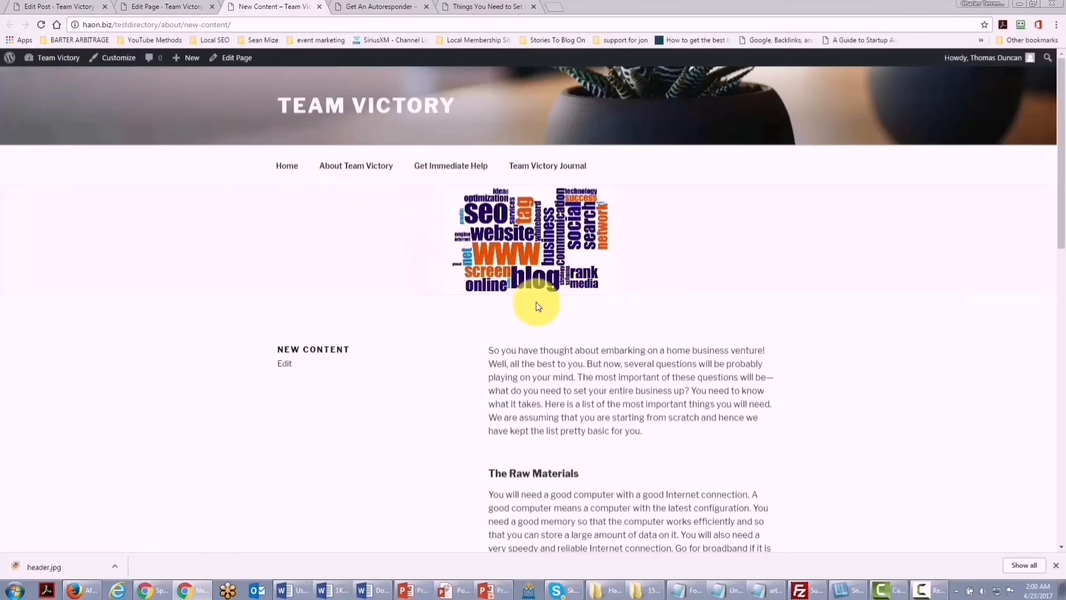
key(ctrl+shift+Tab)
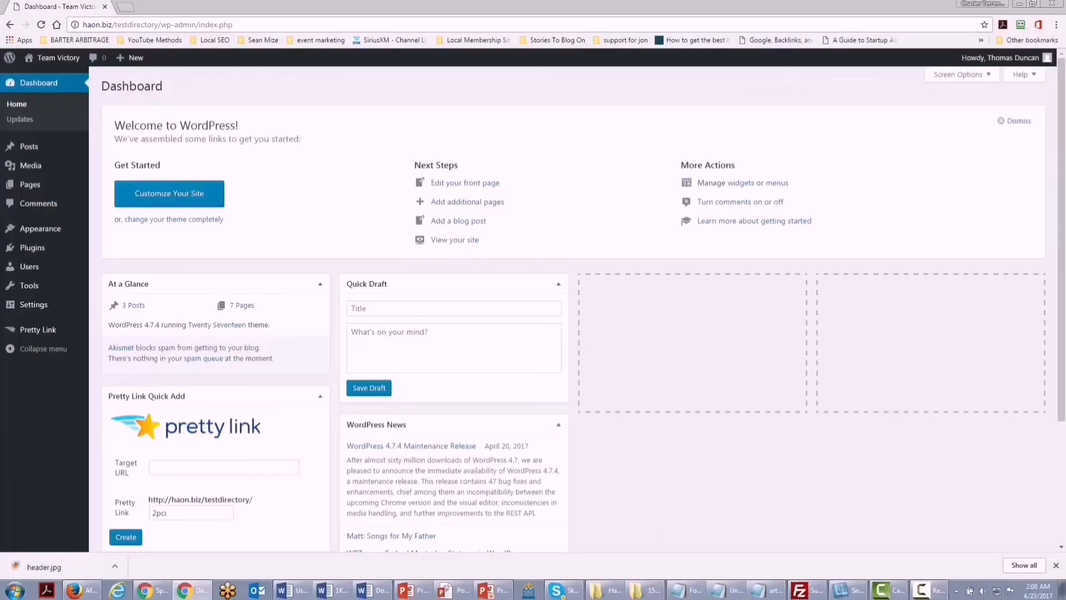
- Open the theme installation page and examine the featured themes on offer
mouse_move(42, 229)
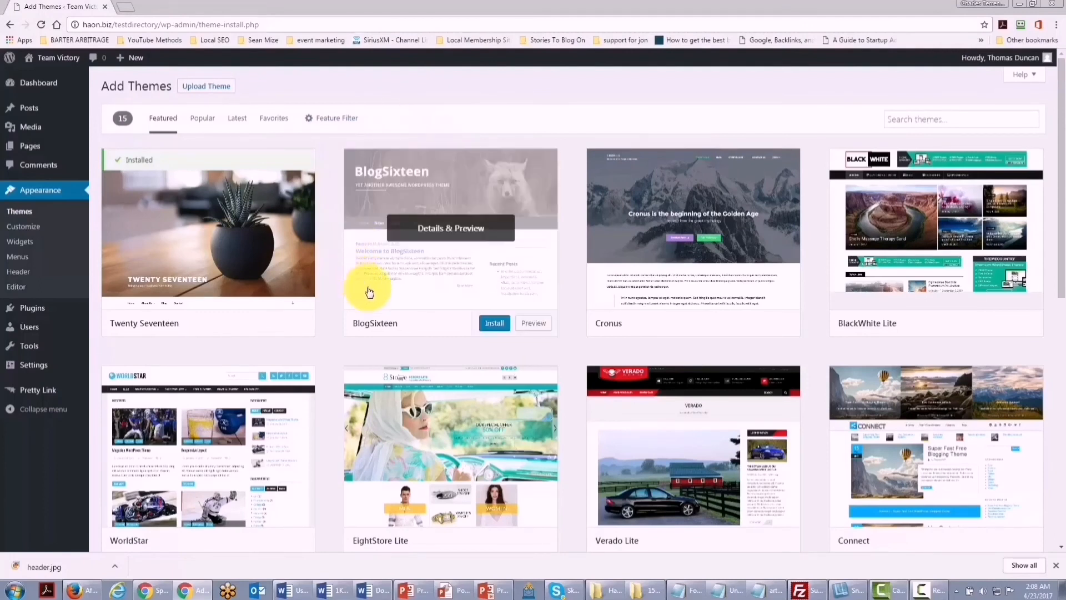
scroll(397, 319, down, 2)
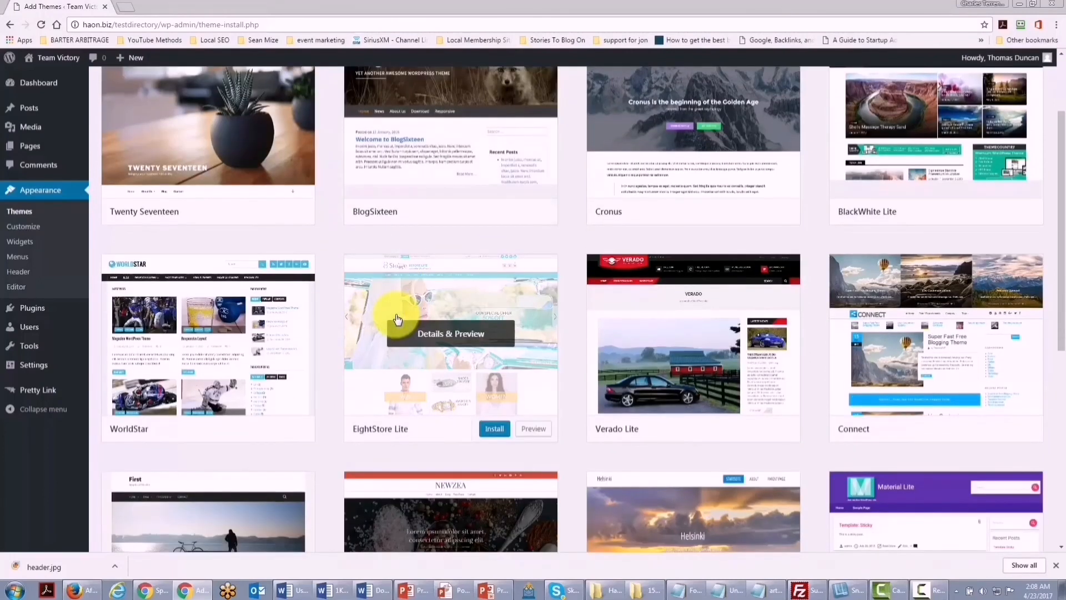
scroll(388, 316, up, 2)
scroll(437, 247, down, 7)
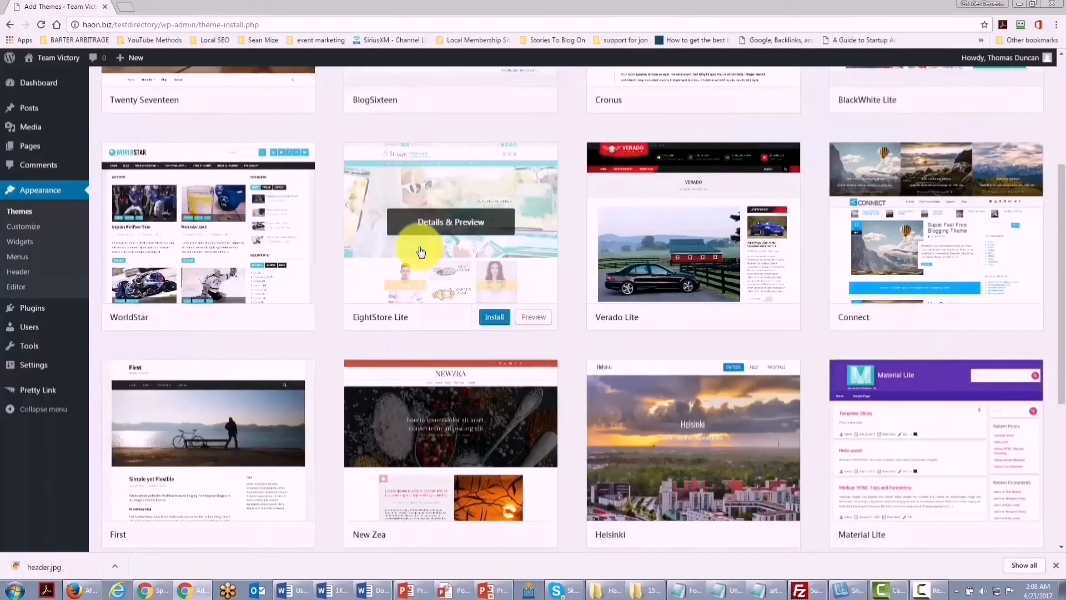
scroll(420, 257, up, 3)
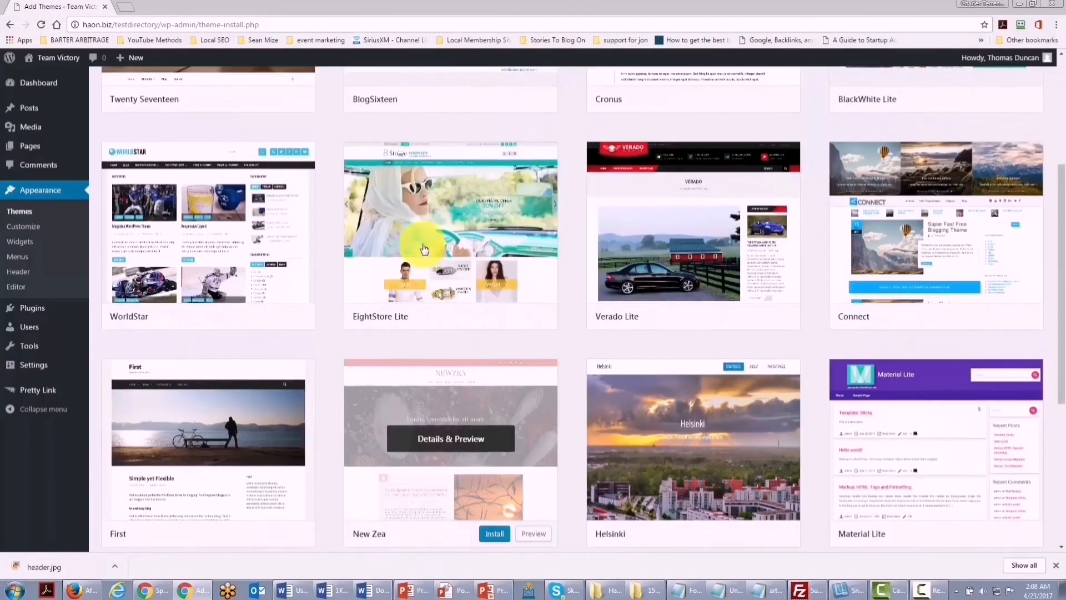
scroll(352, 159, up, 2)
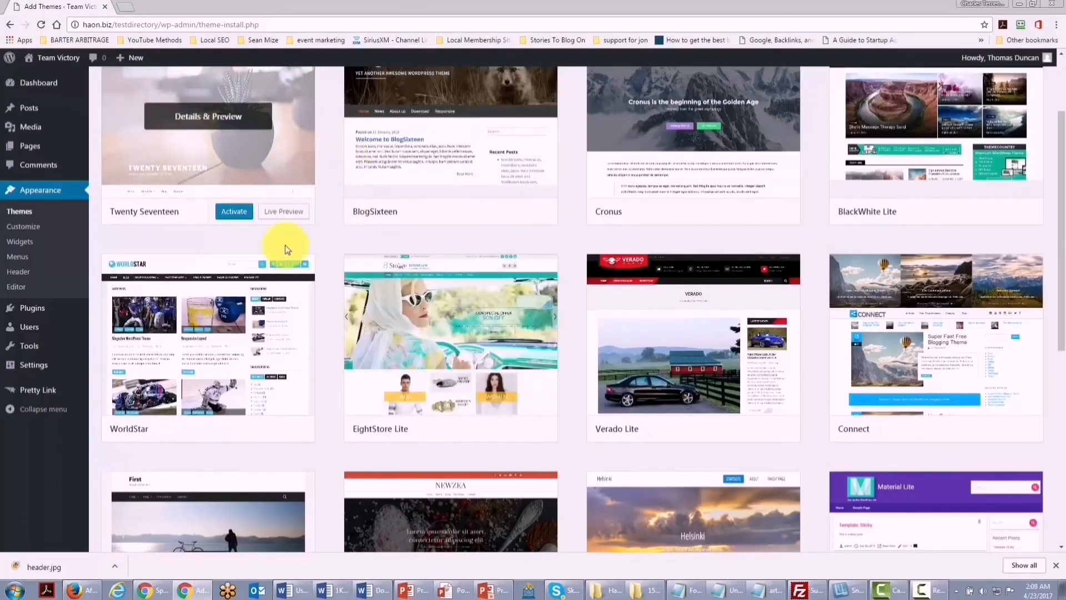
- Install the BlogSixteen theme and preview it with the site's content without activating it
scroll(281, 245, up, 2)
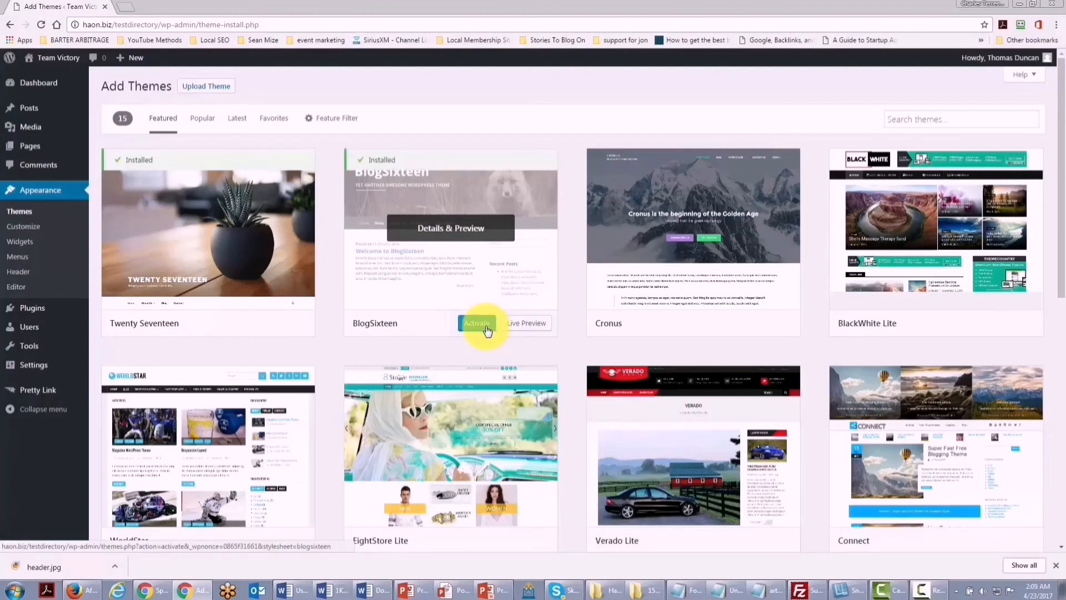
click(522, 327)
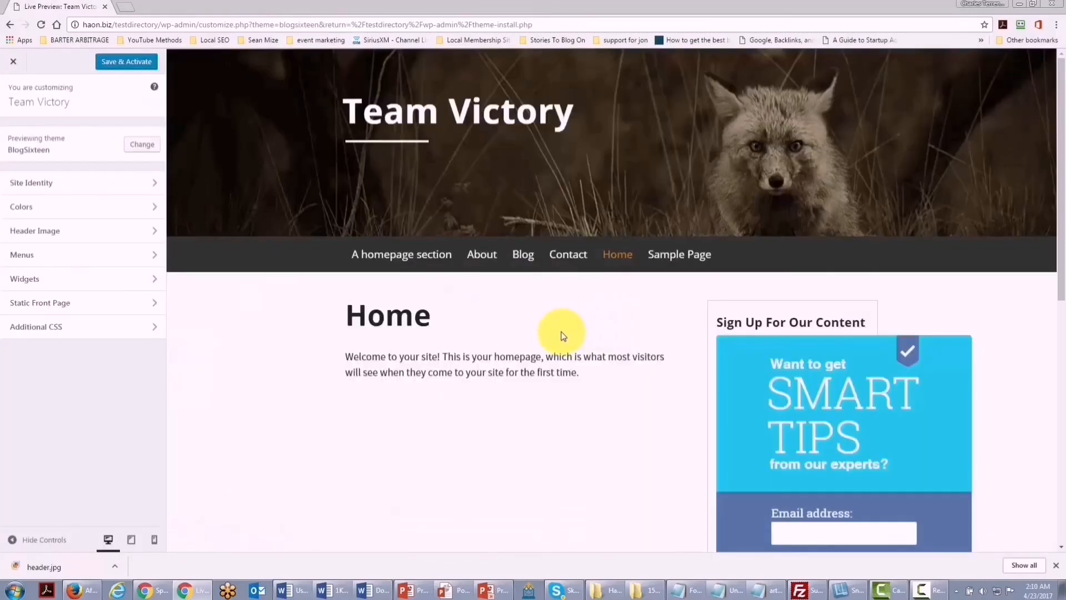
click(14, 62)
click(575, 88)
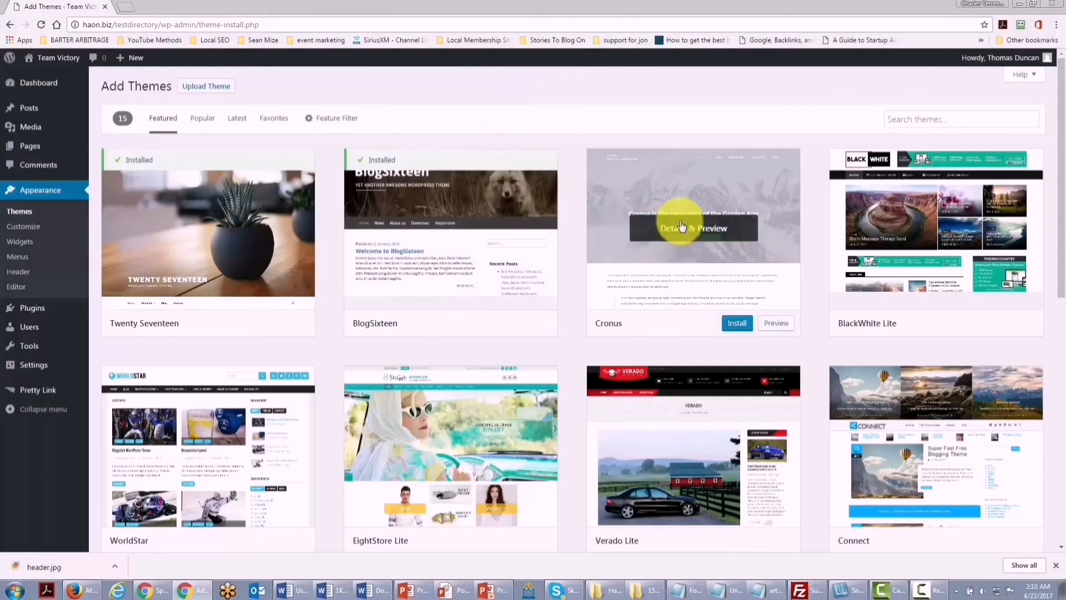
- Preview the Cronus theme, then install and activate it on the site
click(693, 233)
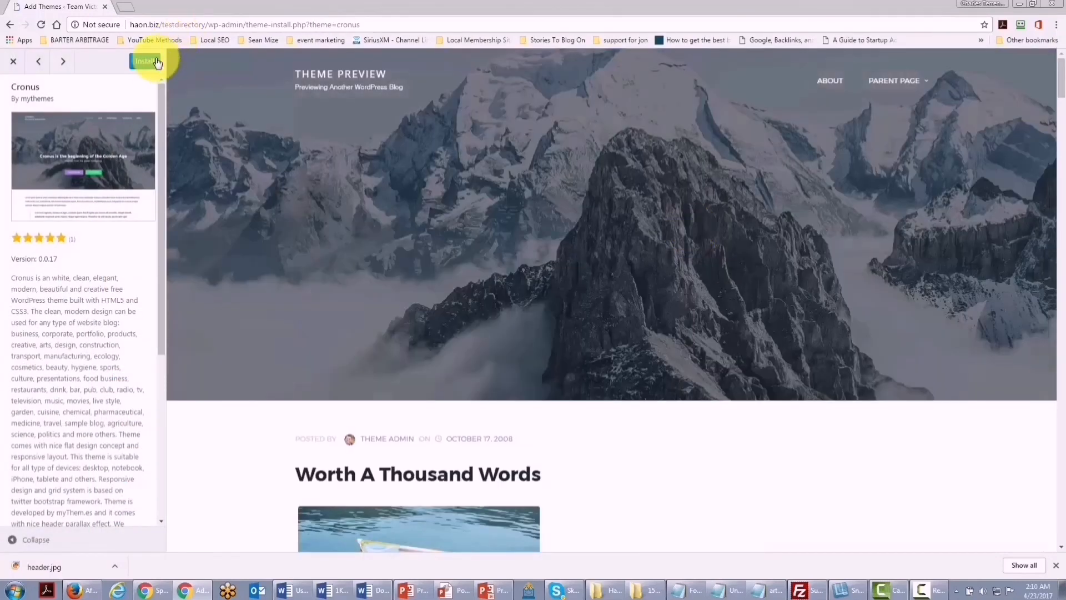
click(144, 61)
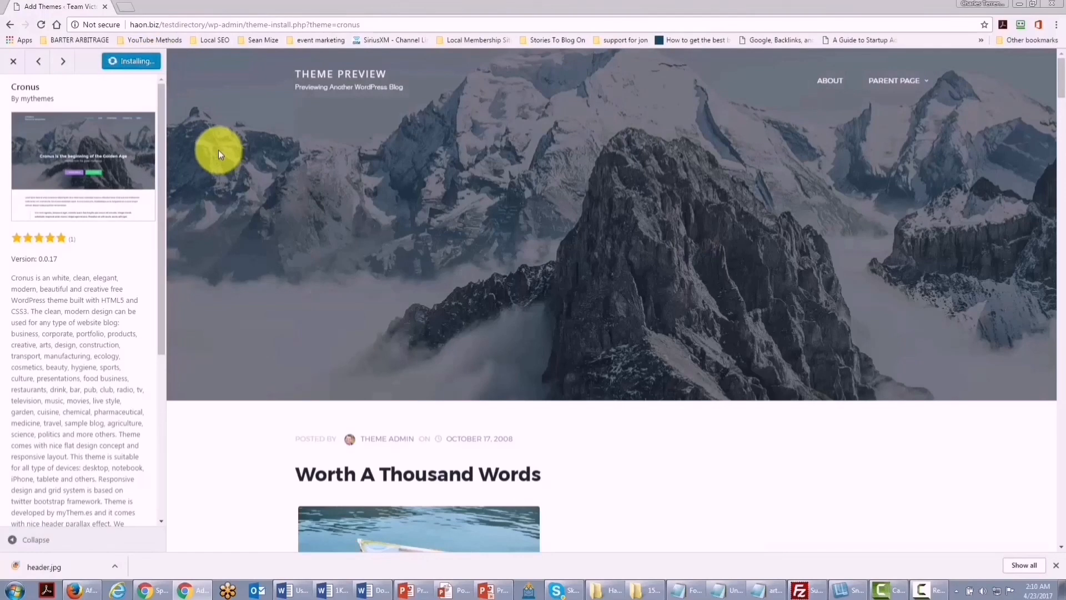
scroll(370, 187, down, 4)
scroll(381, 228, down, 11)
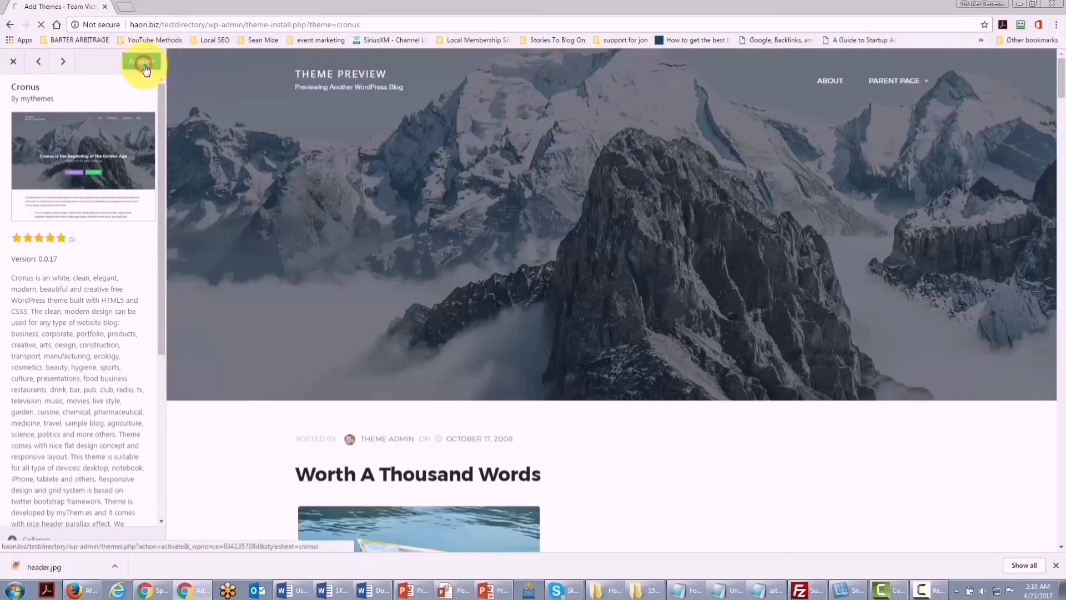
click(146, 69)
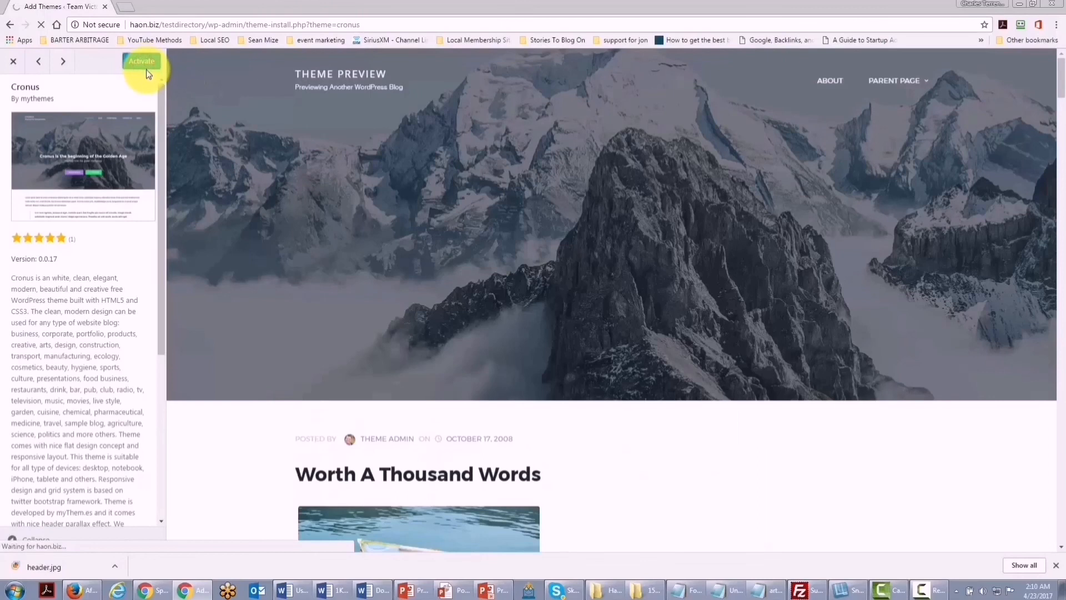
- View the site's homepage with the Cronus theme and return to the installed themes
mouse_move(178, 436)
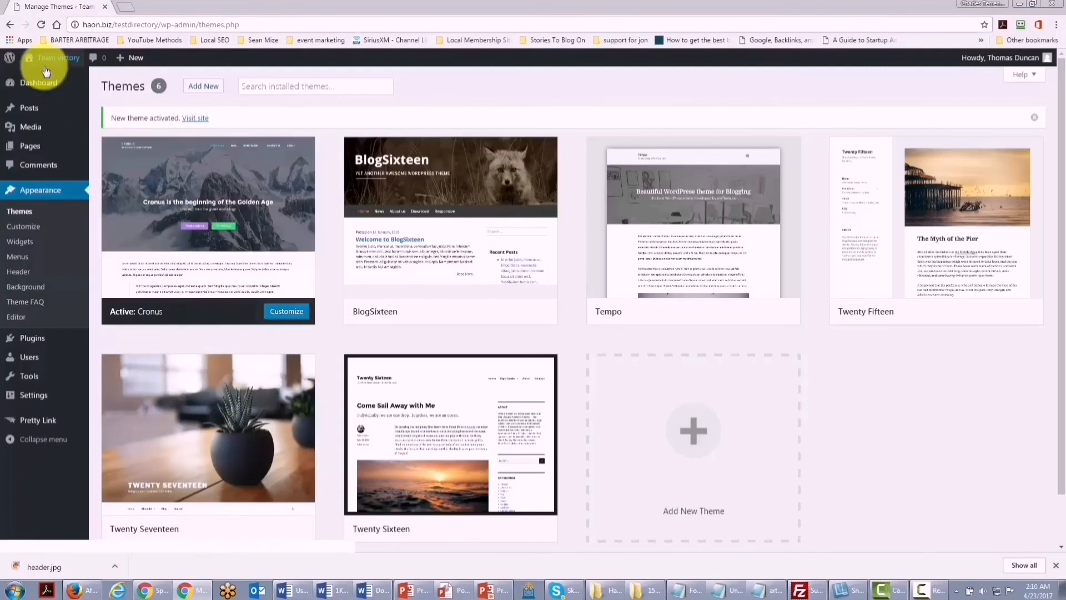
mouse_move(48, 72)
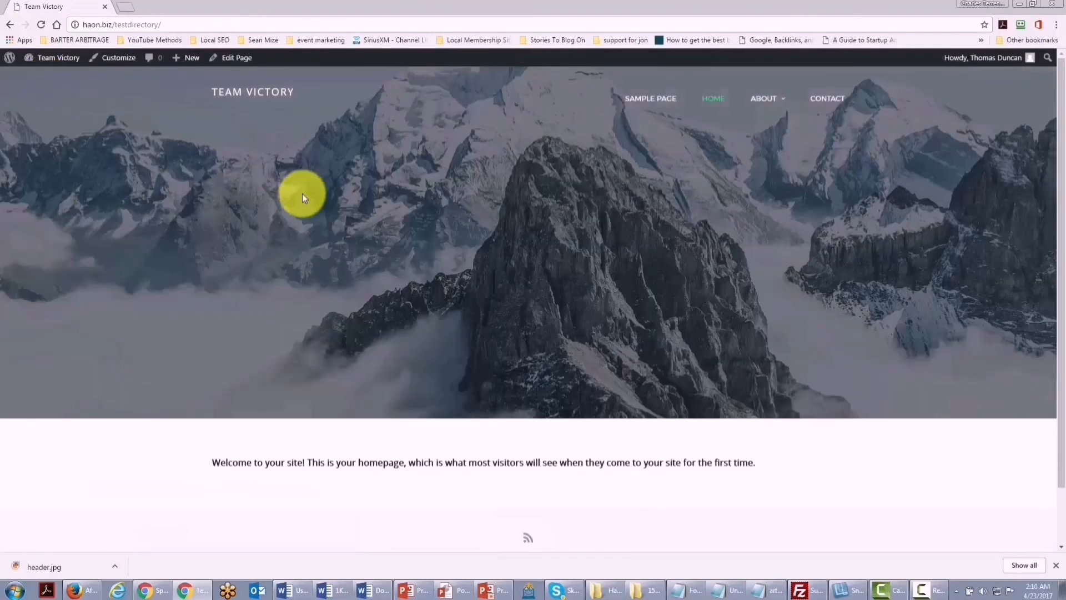
click(11, 25)
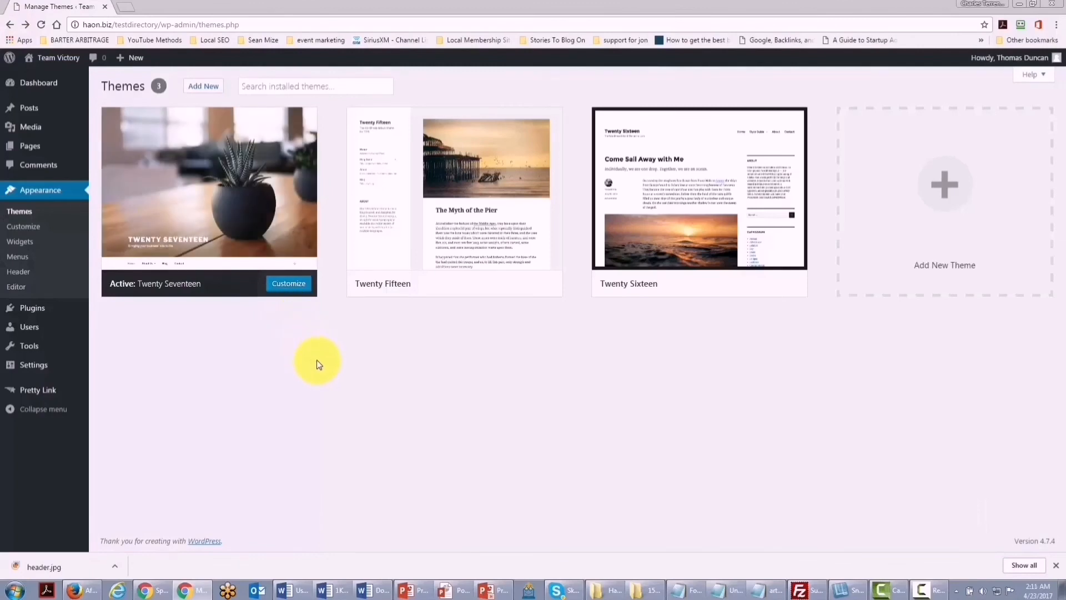
mouse_move(167, 185)
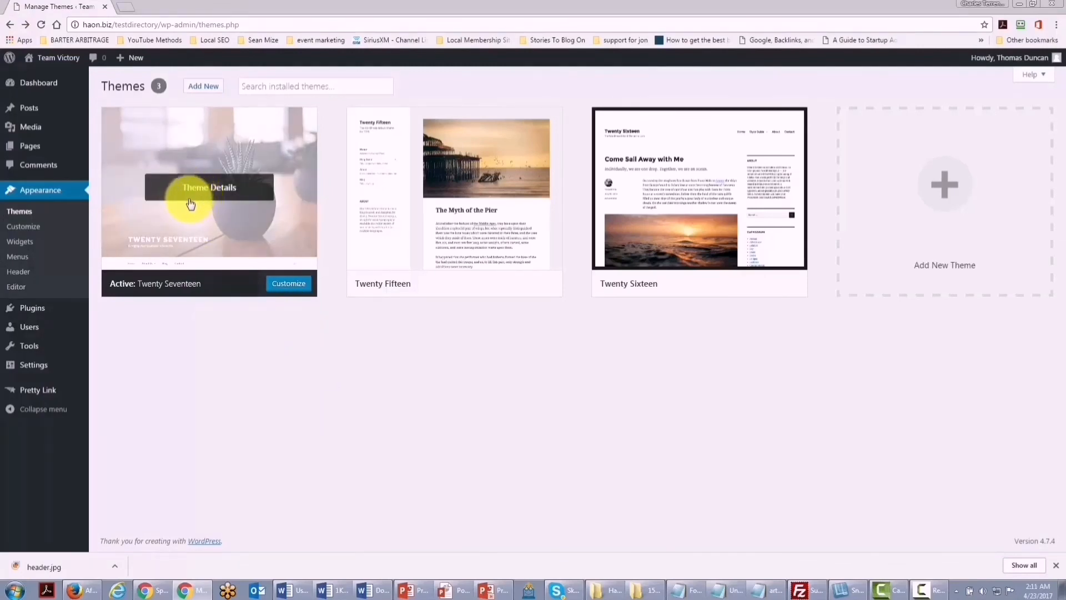
- Switch the site back to the Twenty Seventeen theme from the installed themes
click(20, 211)
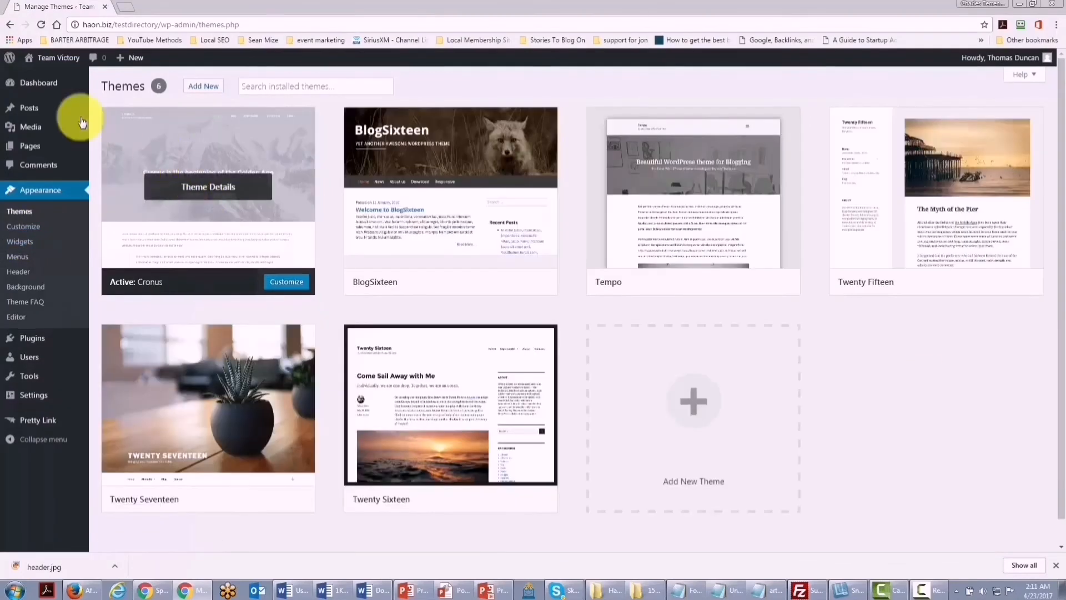
mouse_move(221, 411)
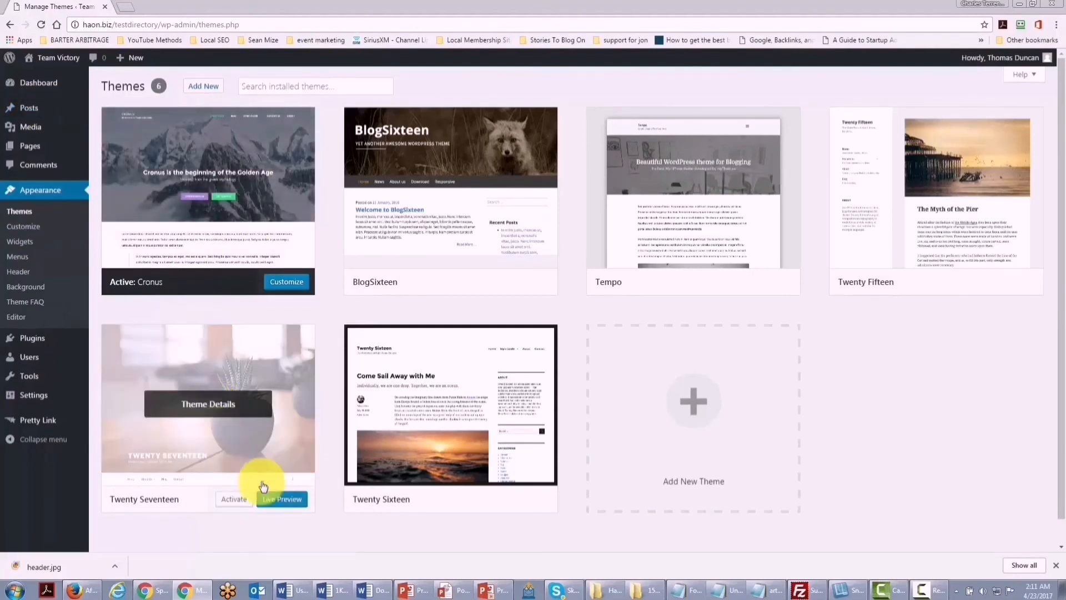
click(231, 499)
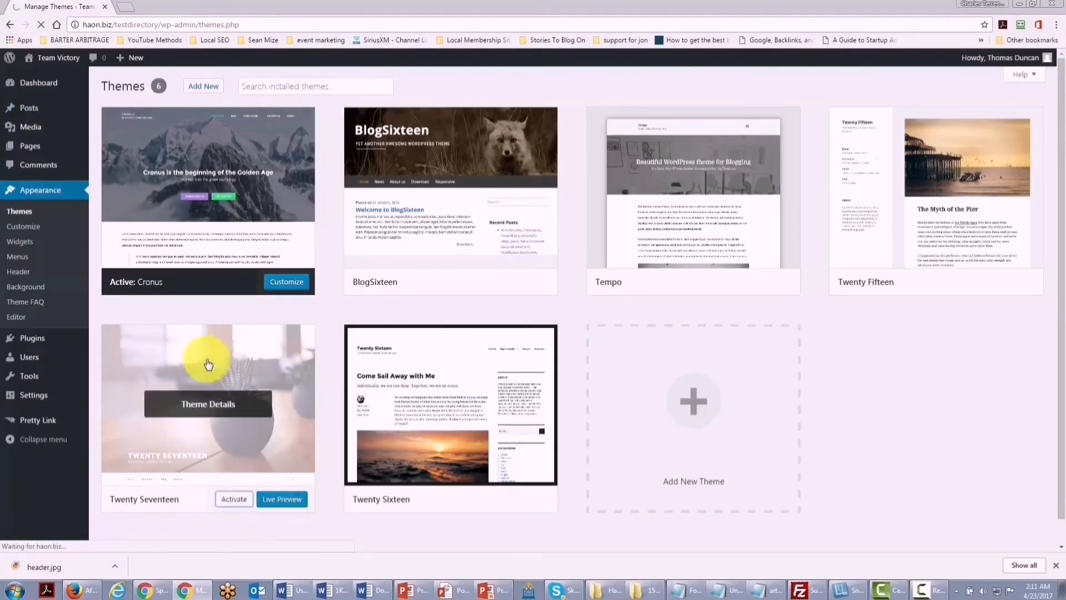
mouse_move(209, 227)
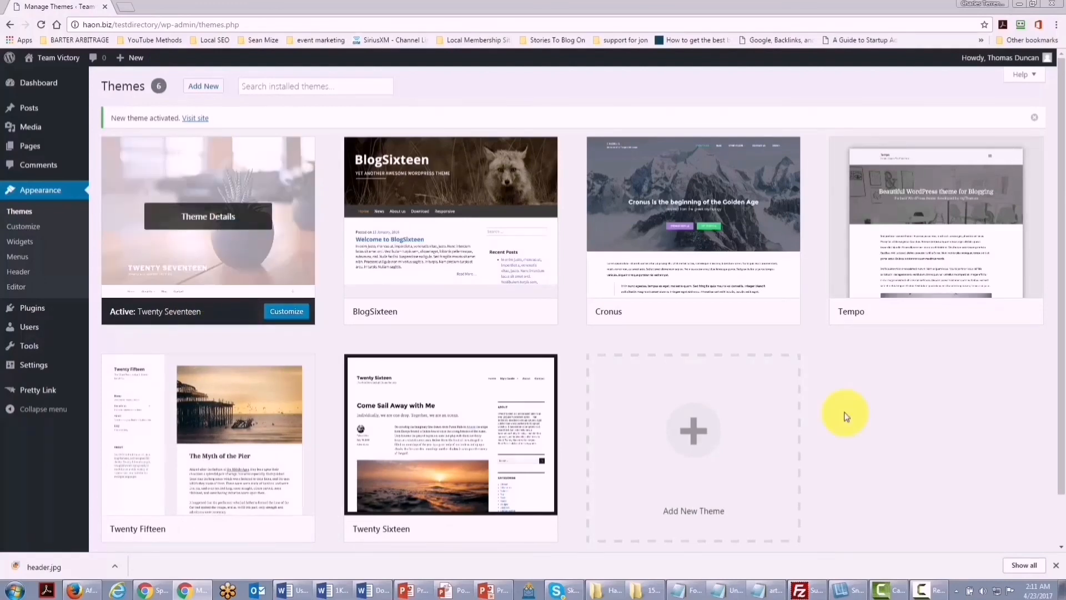
- Search the web for WordPress themes in a new browser tab
click(122, 7)
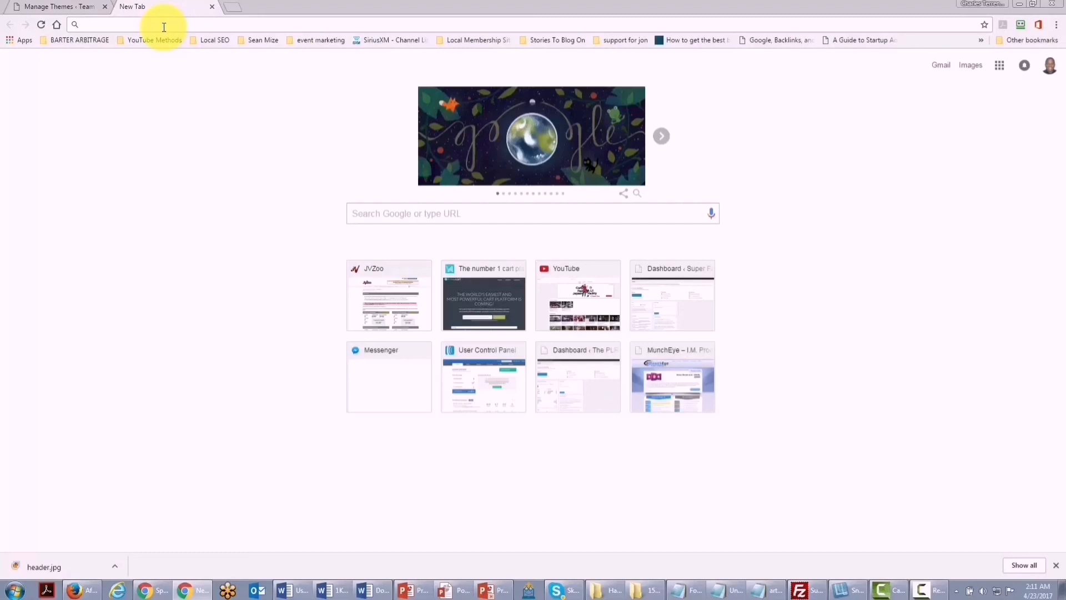
text(wp wpr)
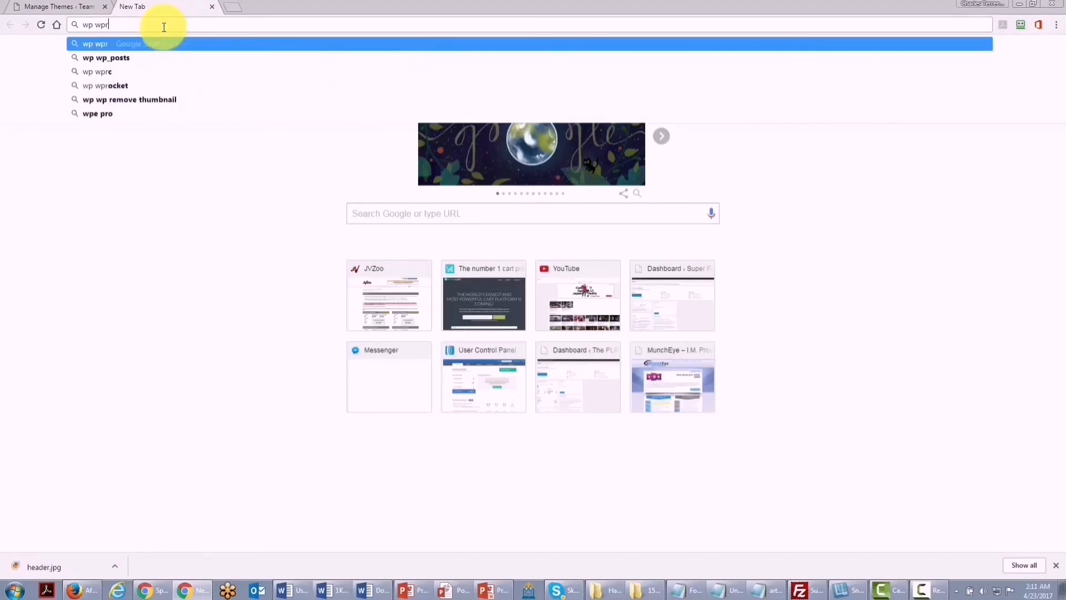
key(BackSpace)
key(BackSpace)
text(ordpress theme)
key(Return)
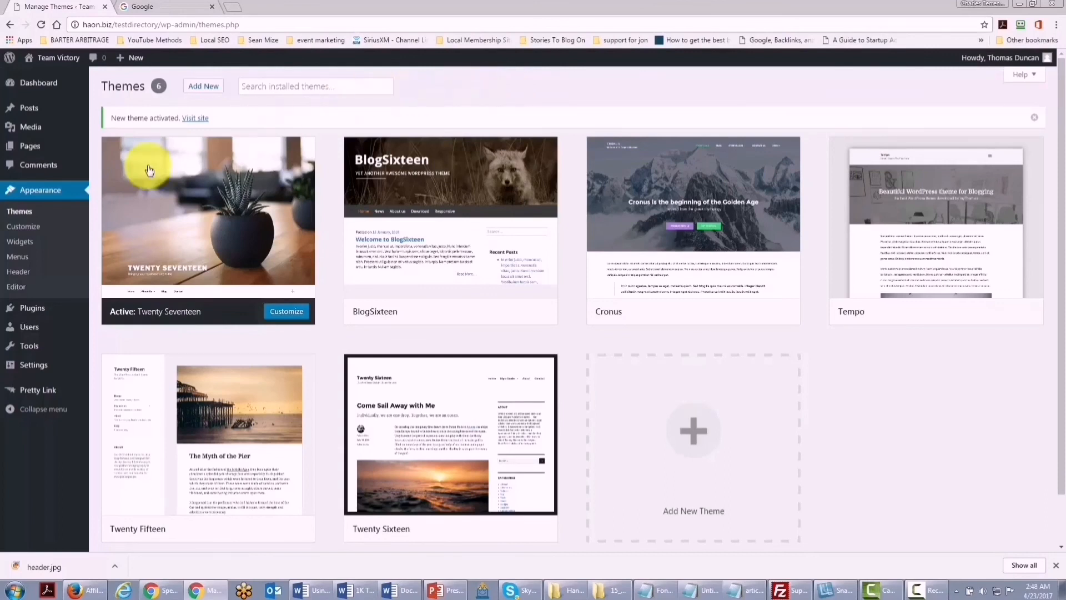
- Open the plugin installation page, search for "forum" plugins and look through the results
mouse_move(48, 309)
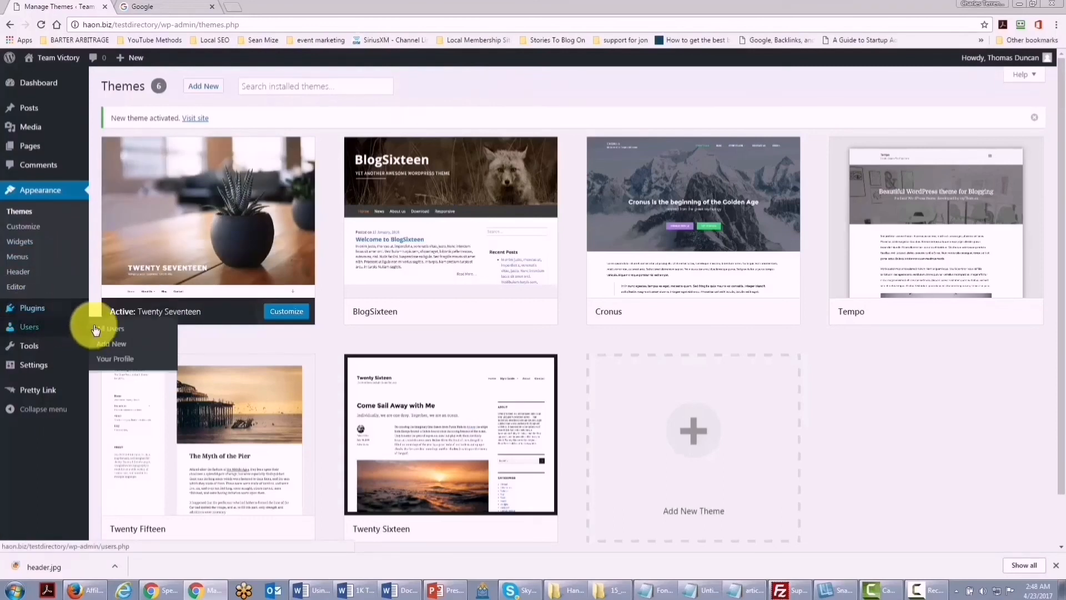
click(110, 325)
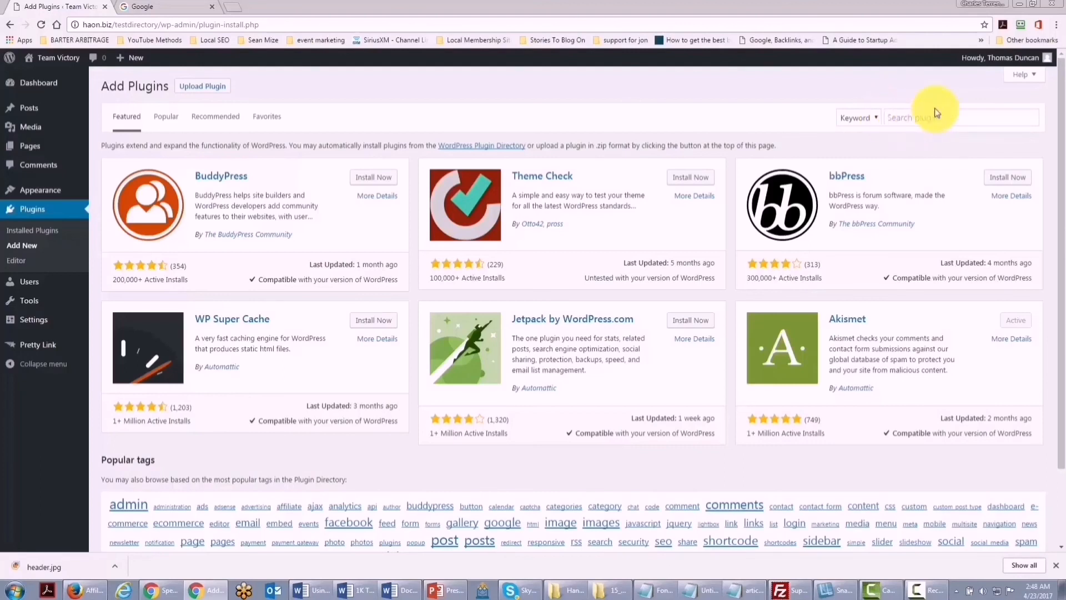
click(895, 118)
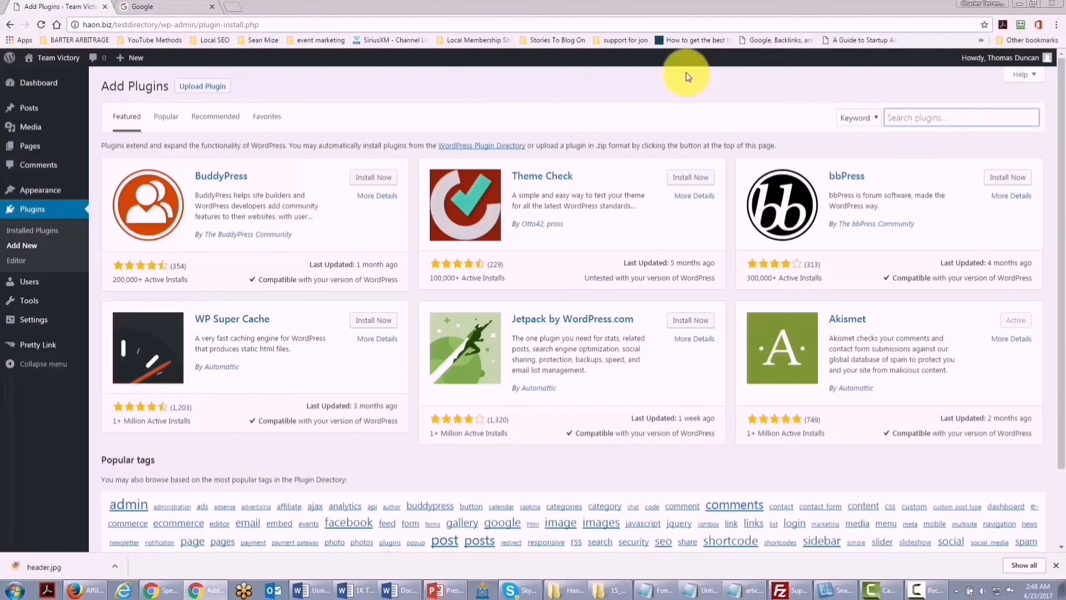
text(forum)
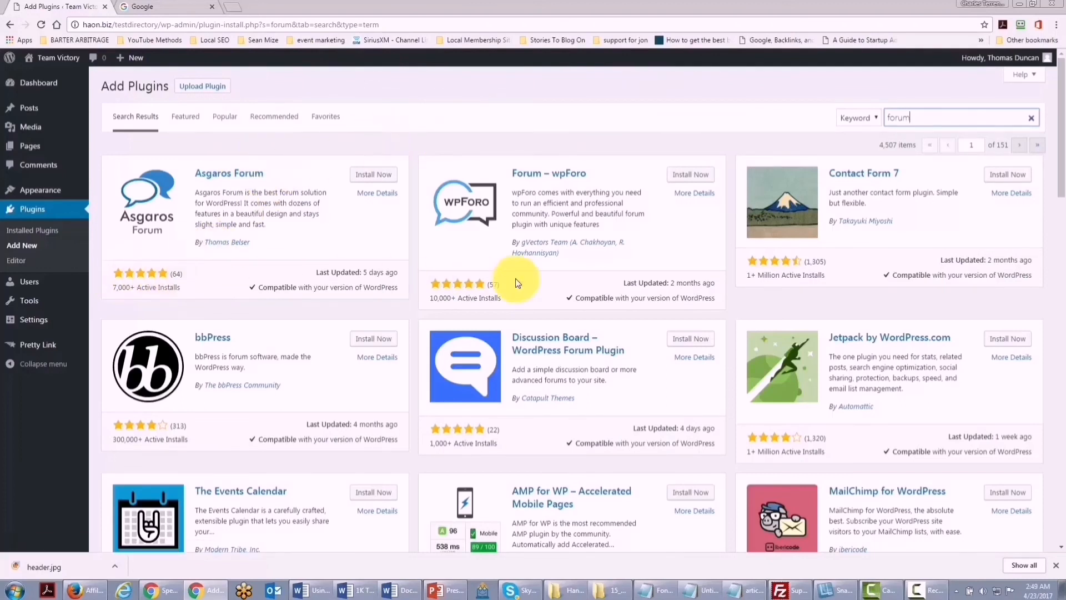
scroll(527, 278, down, 1)
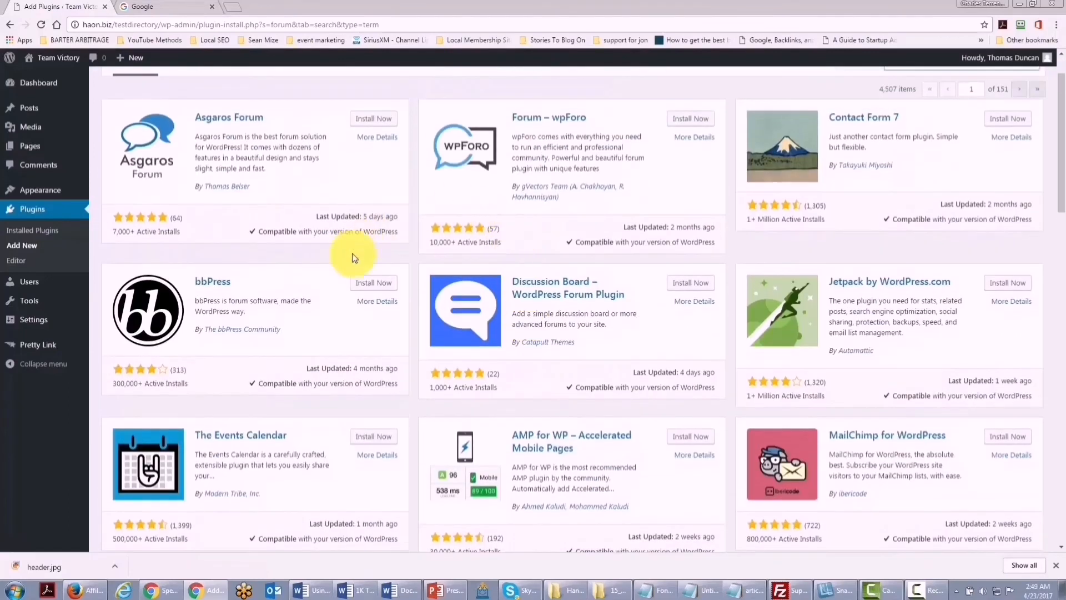
scroll(660, 237, up, 1)
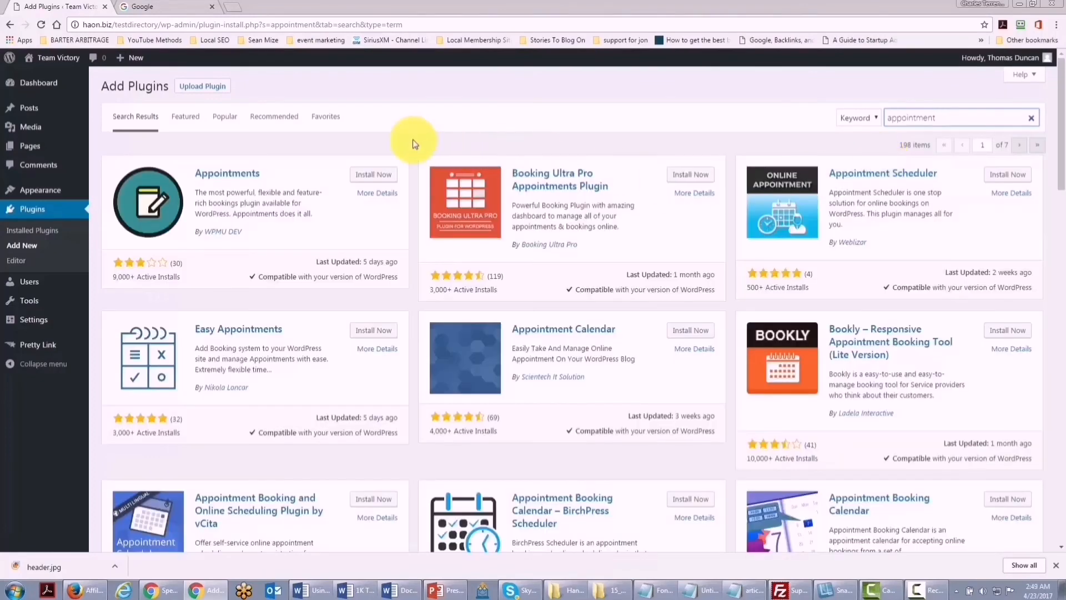
- Search the plugin directory for "appointment" and examine the booking plugins on offer
scroll(351, 205, down, 2)
scroll(352, 218, up, 2)
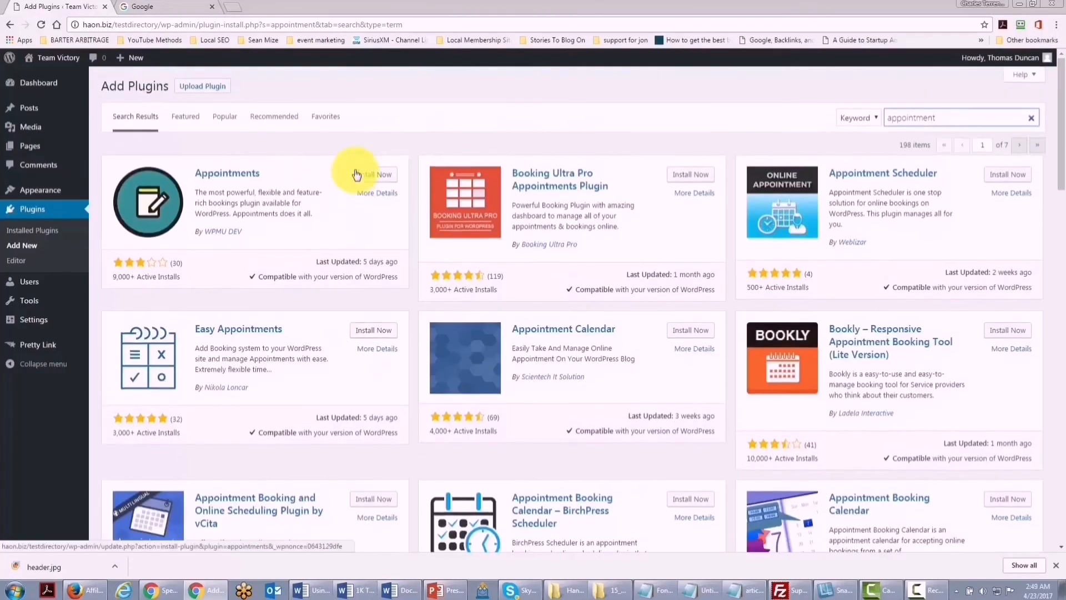
scroll(456, 304, down, 1)
scroll(455, 303, down, 3)
scroll(455, 302, up, 4)
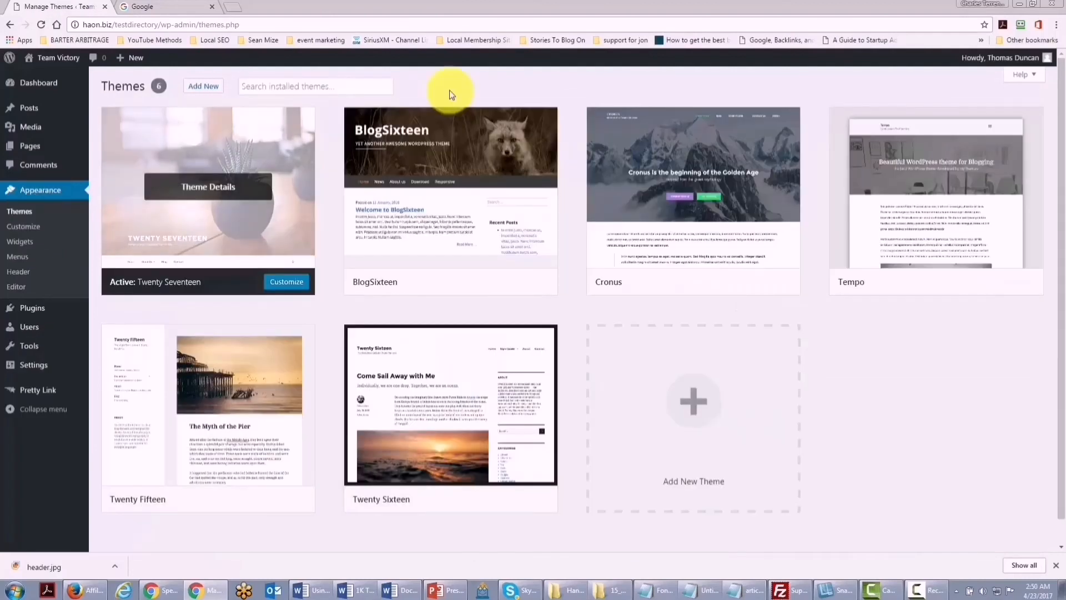
- Open the theme installation page and examine the feature filter's layout, features and subject options
click(203, 86)
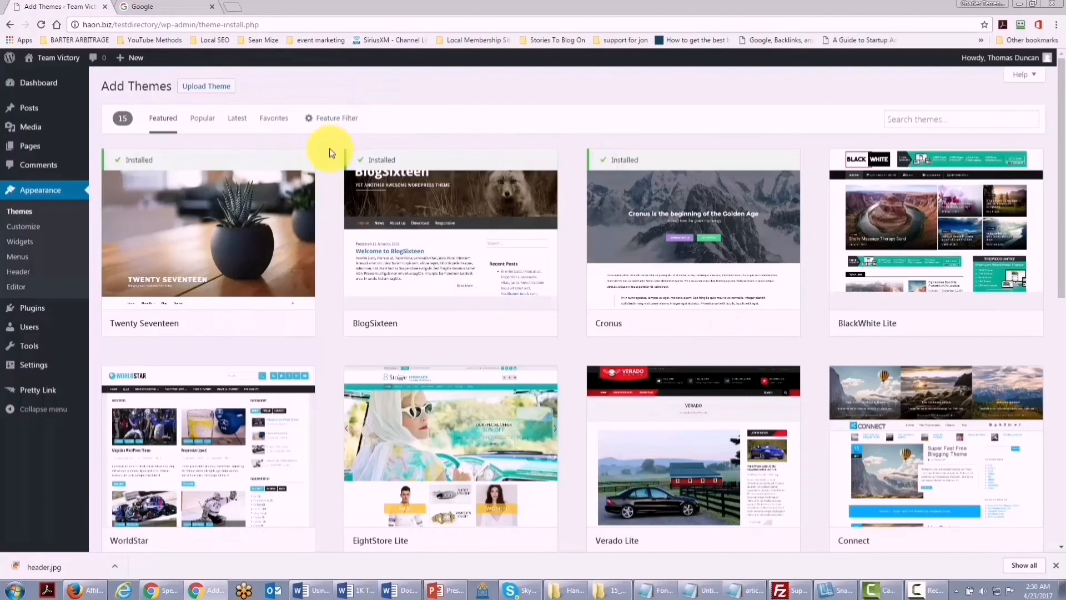
click(323, 120)
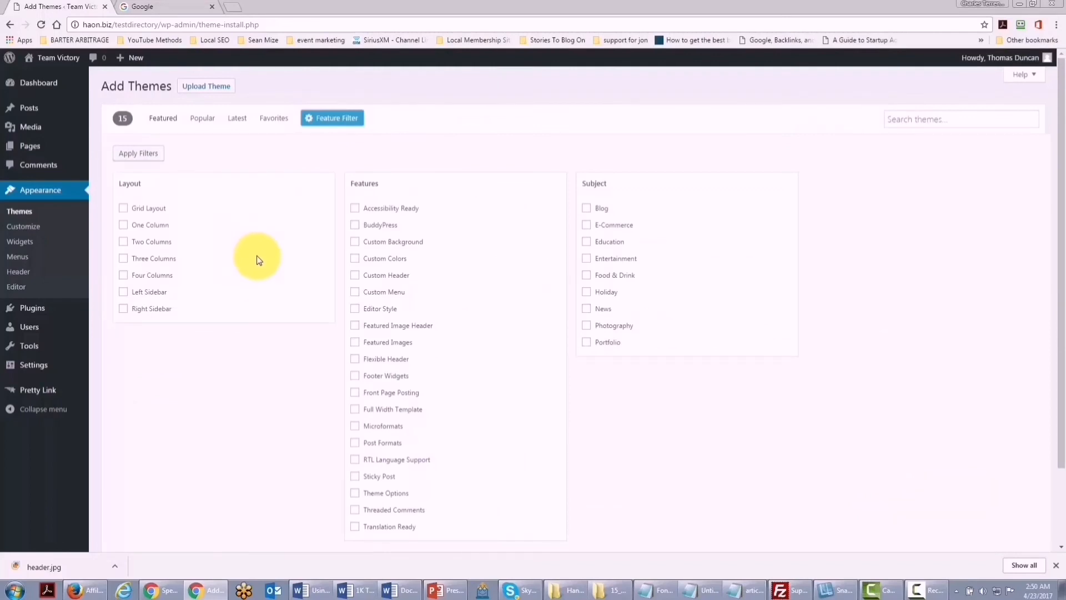
scroll(278, 311, down, 2)
scroll(286, 331, up, 2)
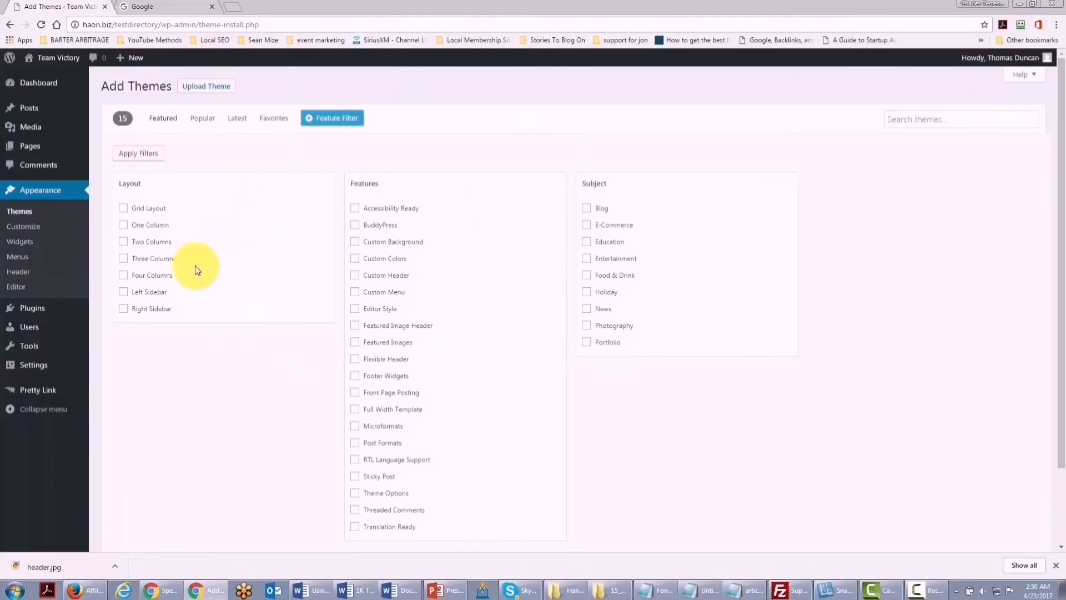
- Filter the themes by the Three Columns layout and Custom Header feature, and look through the matching themes
click(123, 258)
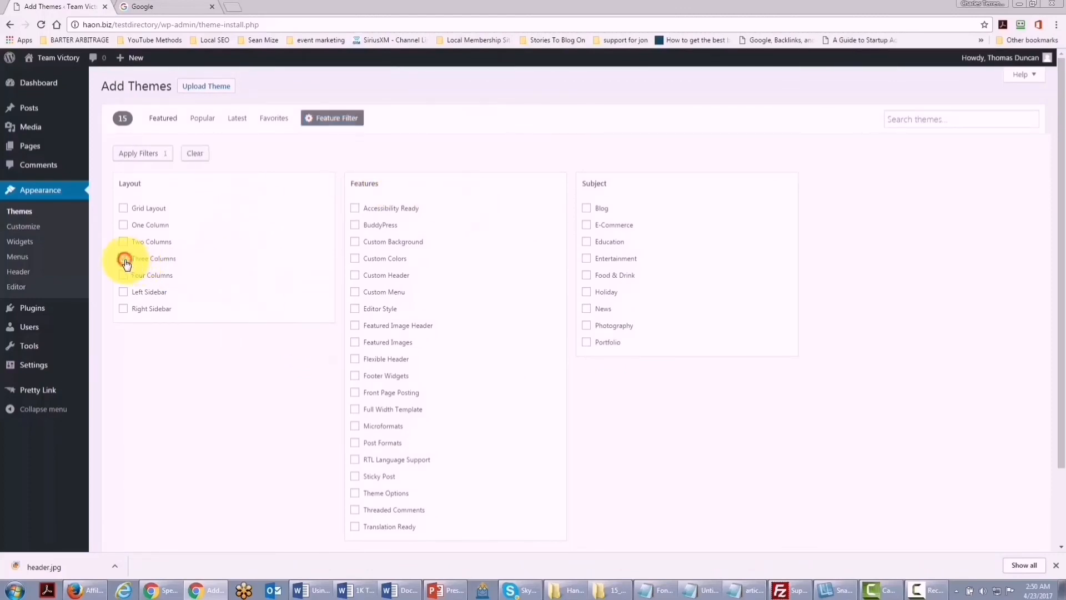
scroll(398, 351, down, 2)
scroll(392, 352, up, 2)
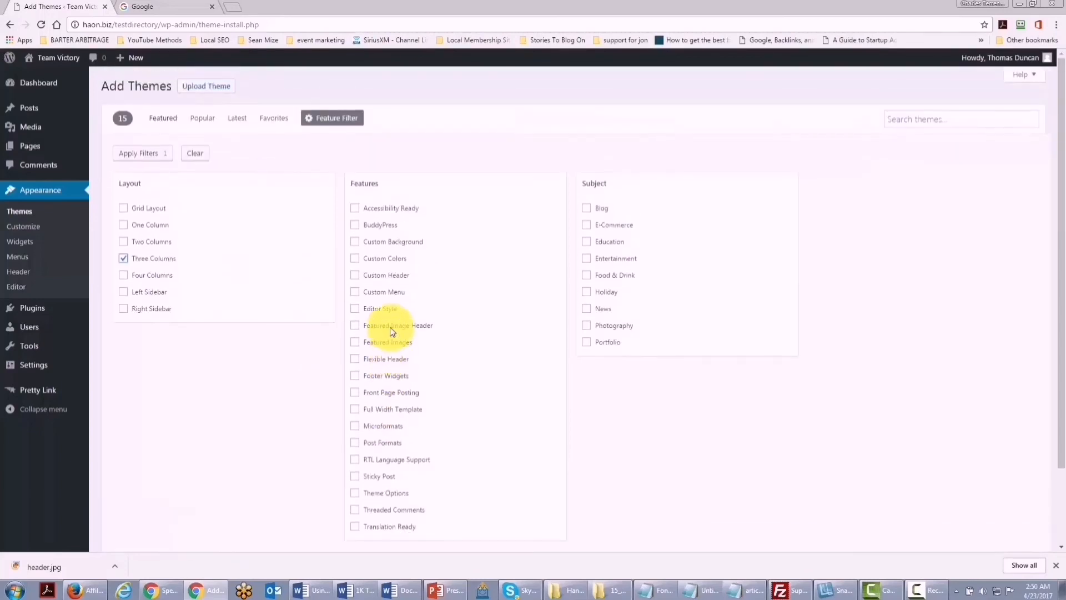
click(356, 276)
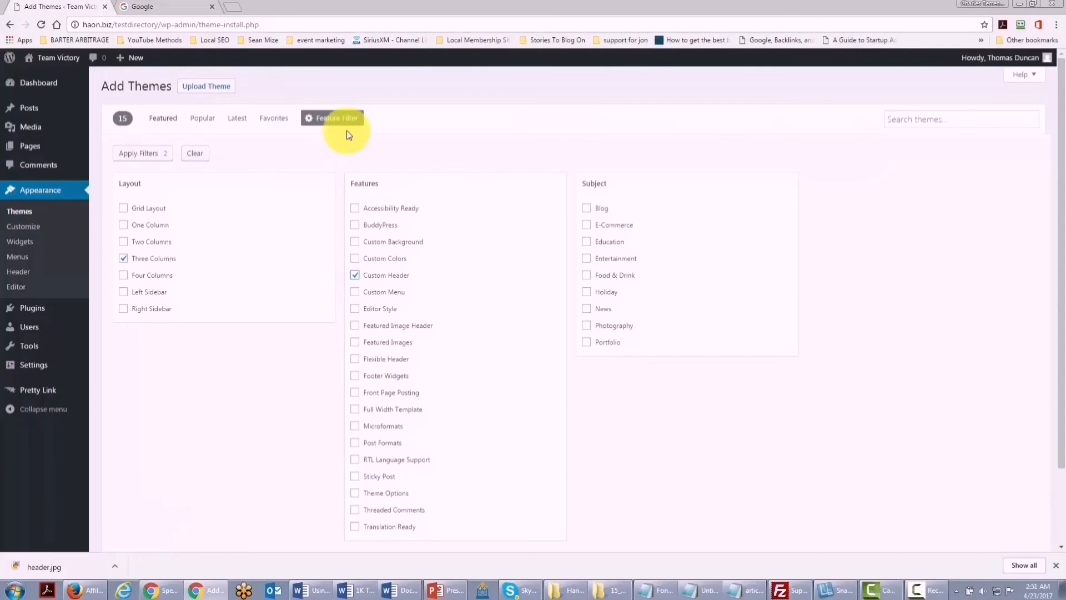
click(158, 155)
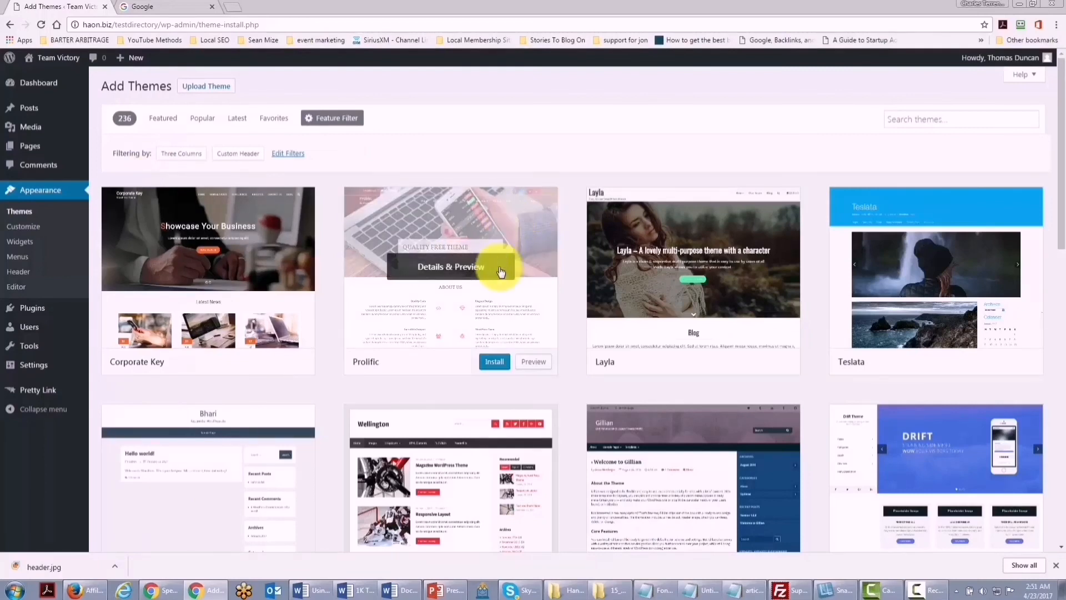
scroll(498, 282, down, 1)
scroll(499, 282, down, 4)
scroll(499, 284, up, 5)
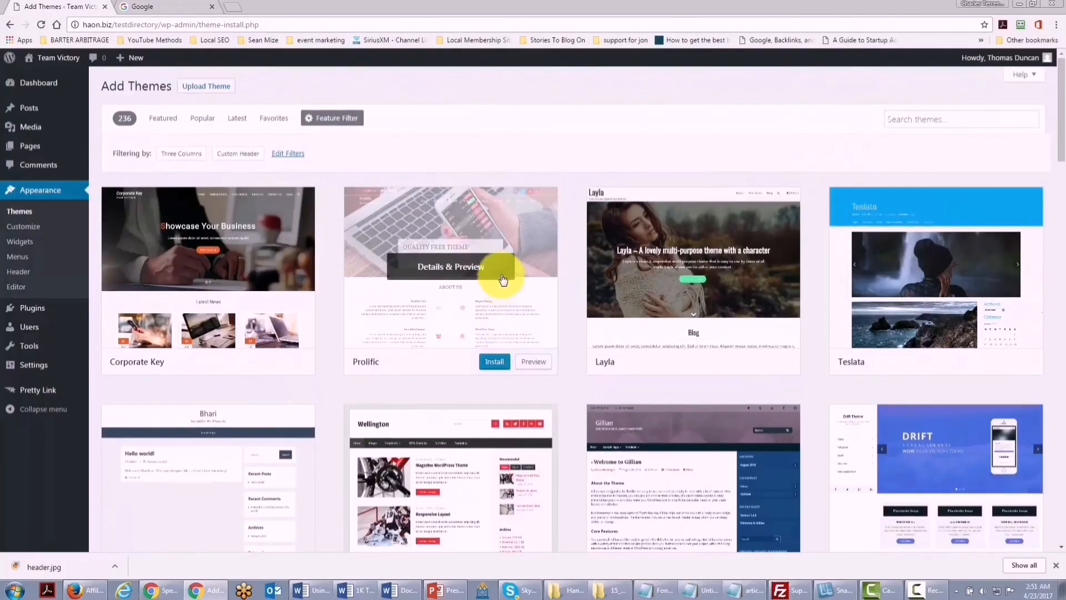
scroll(533, 353, down, 2)
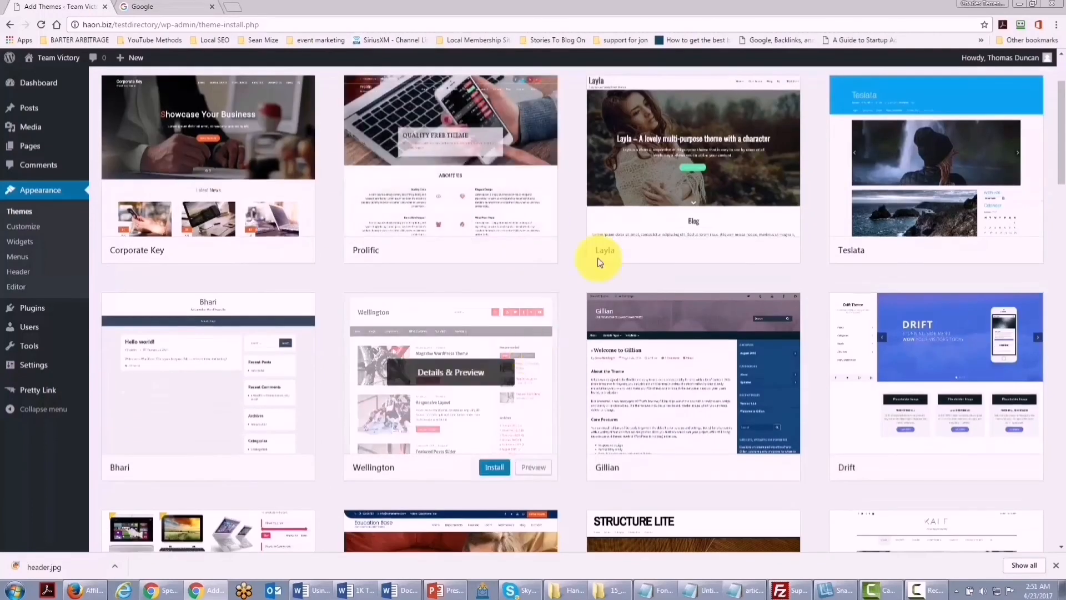
scroll(401, 188, up, 2)
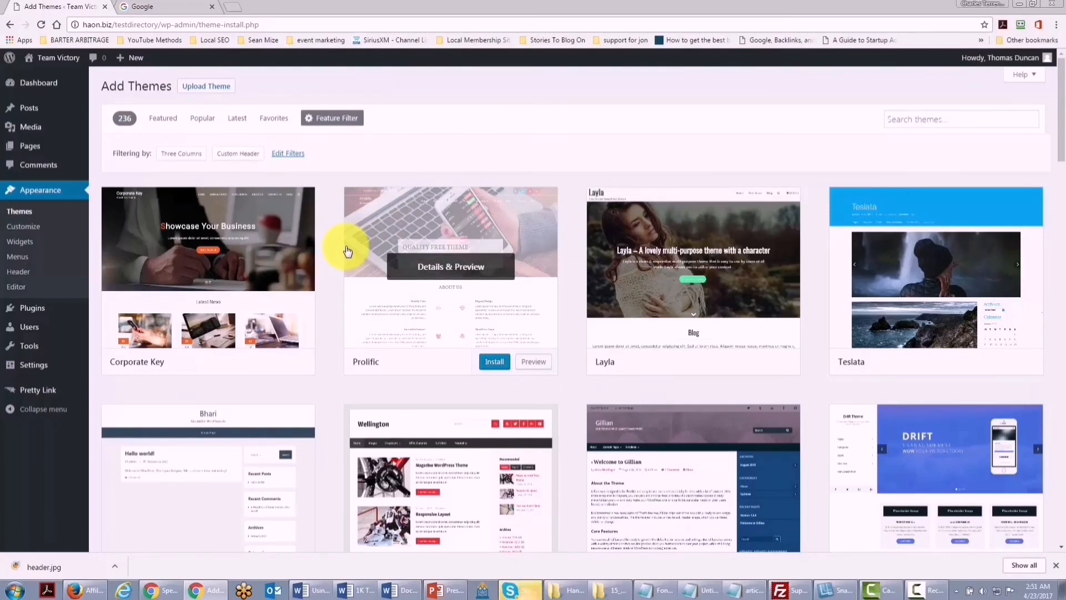
- Deactivate the Pretty Link plugin in the installed plugins and delete it together with its data
mouse_move(33, 310)
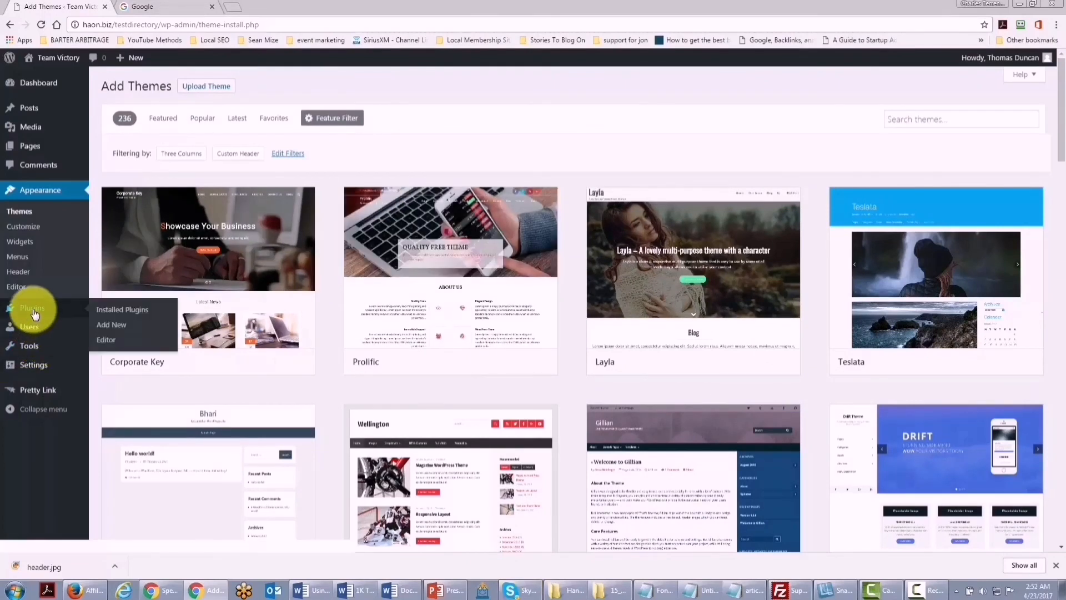
click(119, 313)
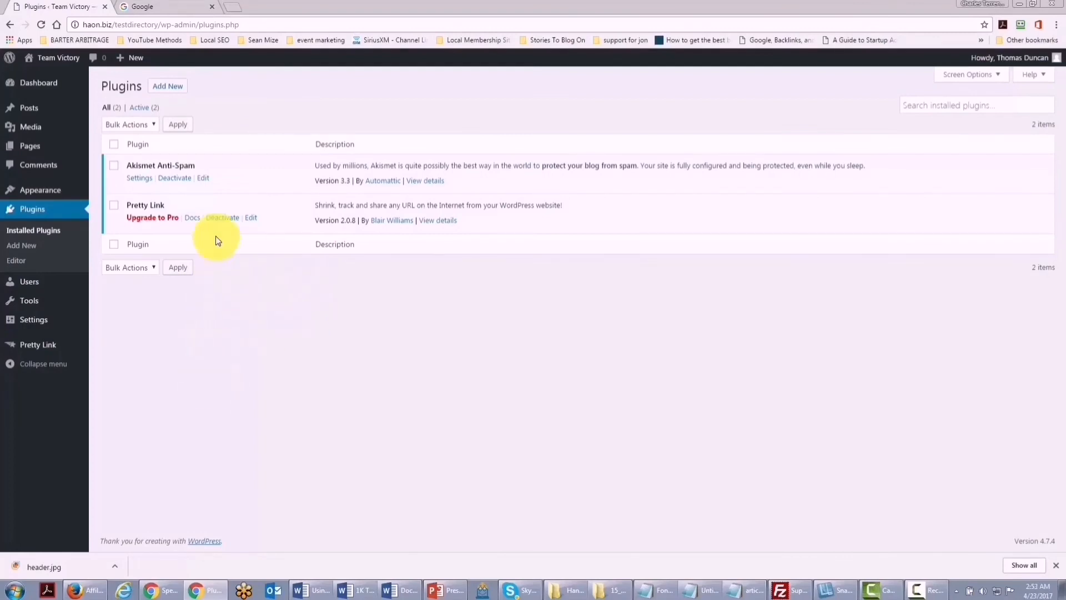
click(222, 219)
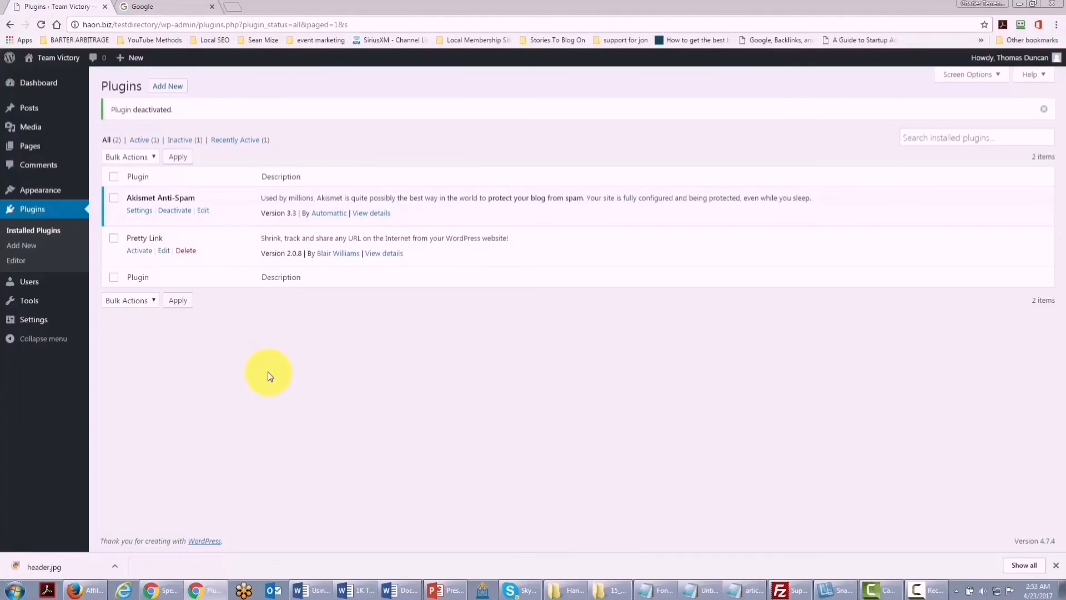
click(188, 253)
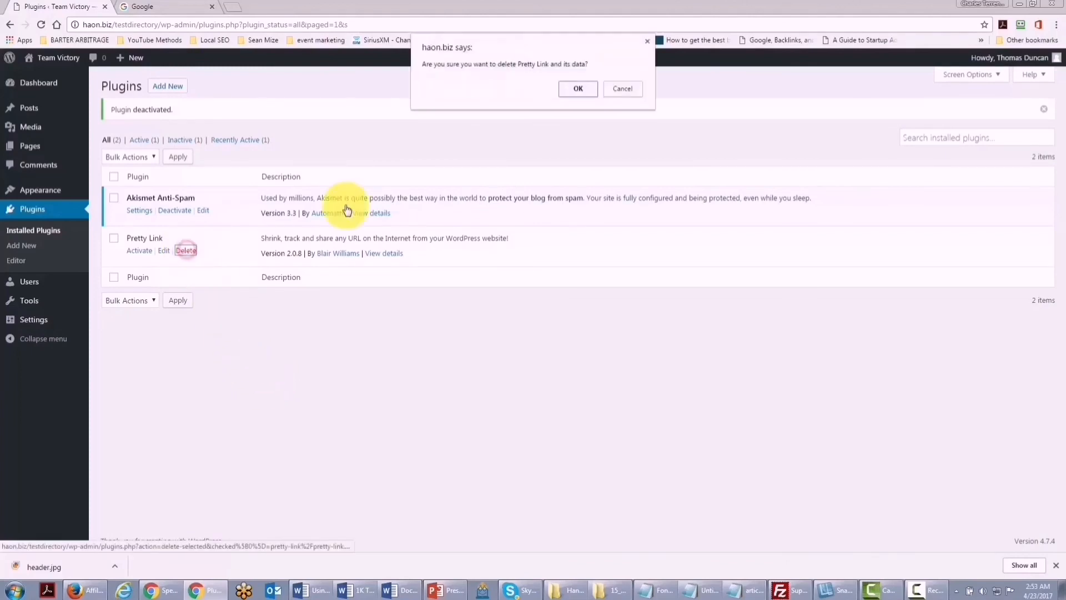
click(571, 89)
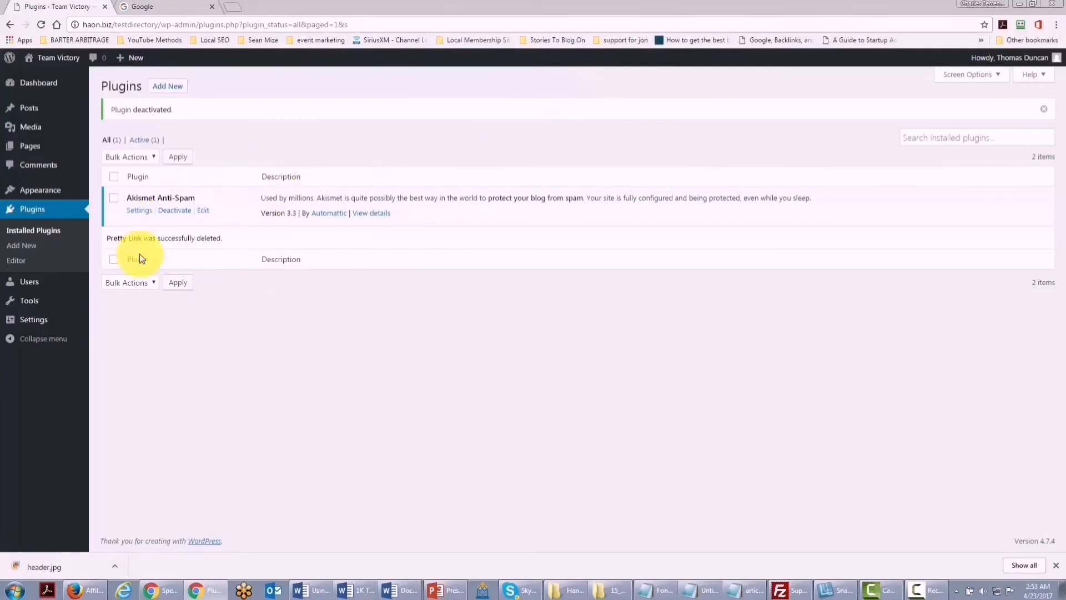